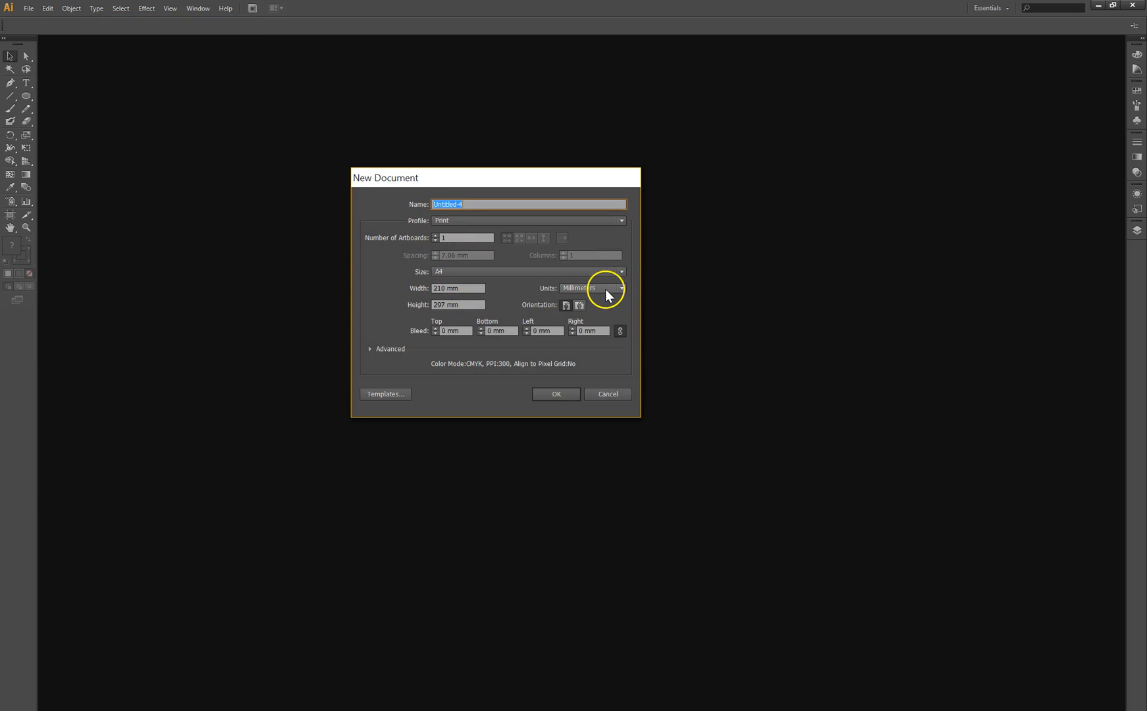
Step: Create a new portrait A4 print document with one artboard in millimetres
click(545, 395)
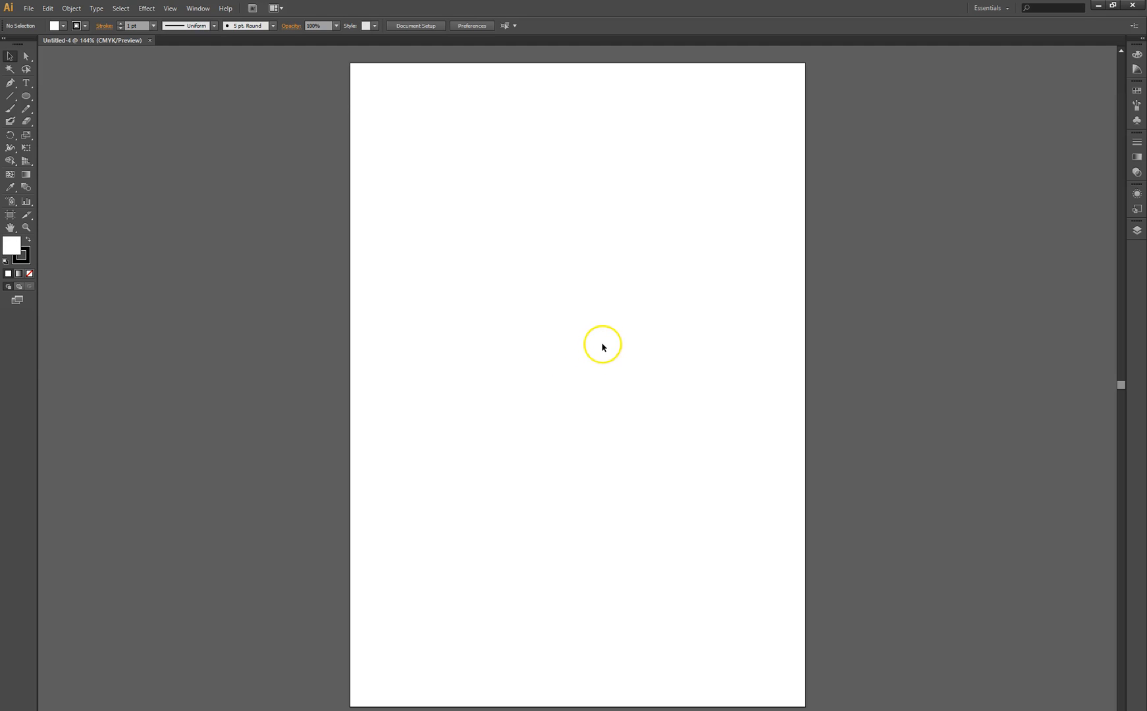
scroll(558, 257, up, 1)
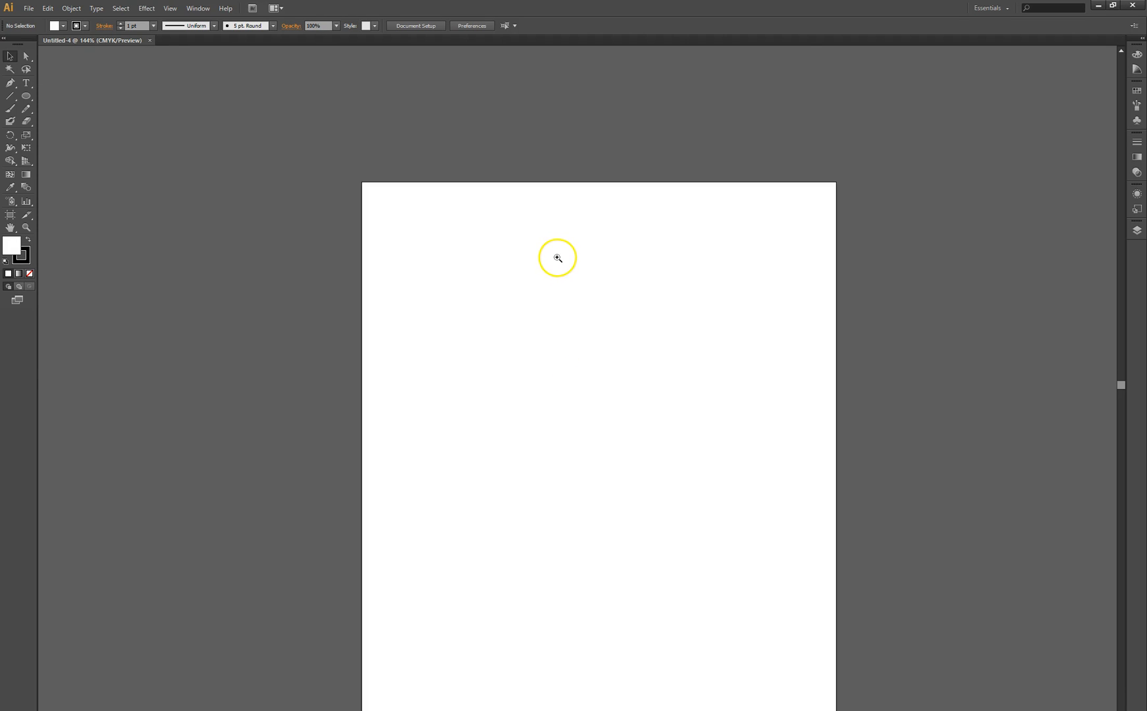
scroll(569, 292, up, 1)
drag(601, 398, 533, 290)
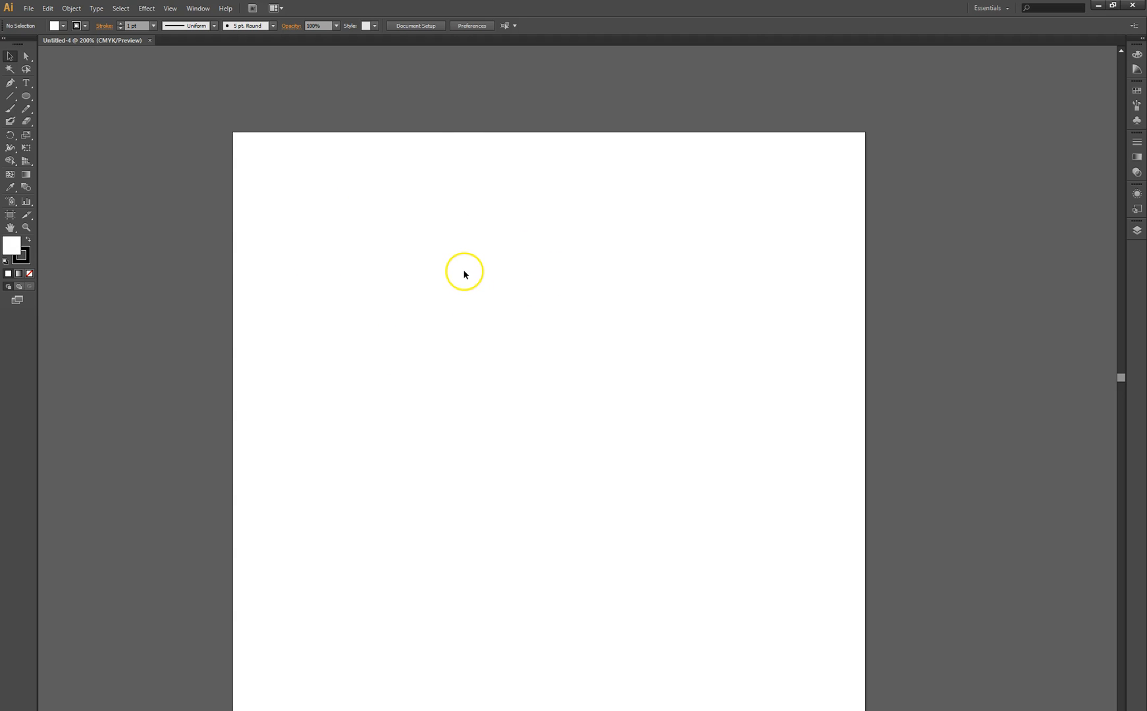
Step: Draw a square about 78 mm wide in the upper-left area of the artboard with the Rectangle tool
click(25, 100)
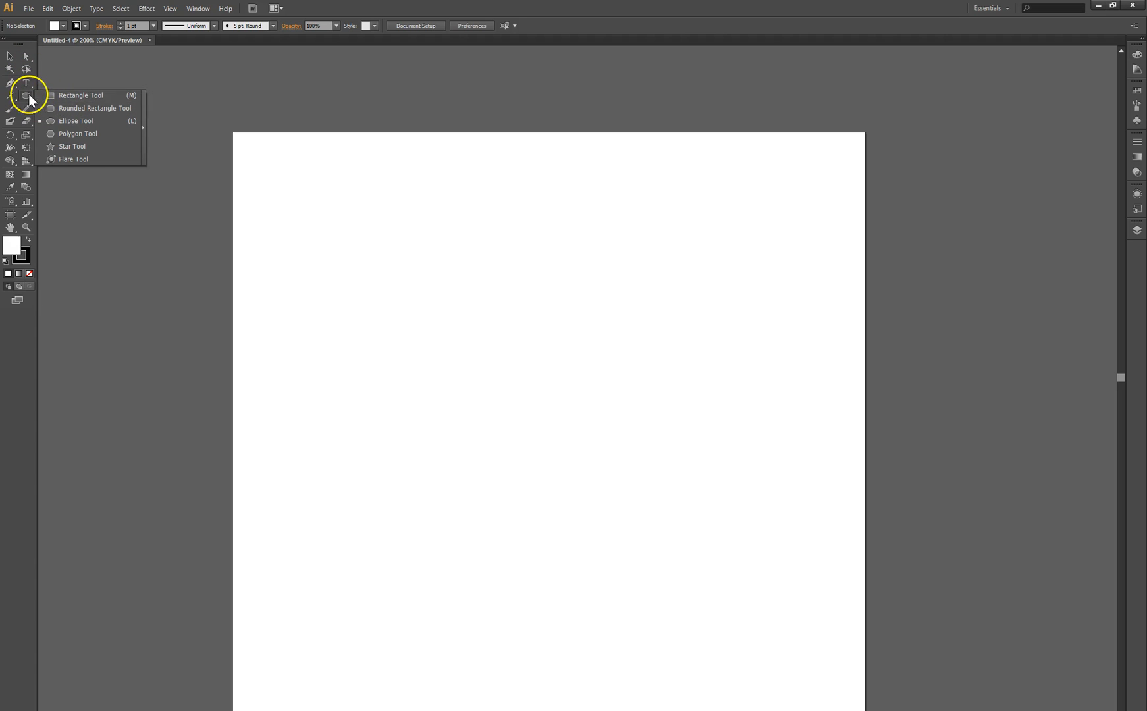
click(71, 99)
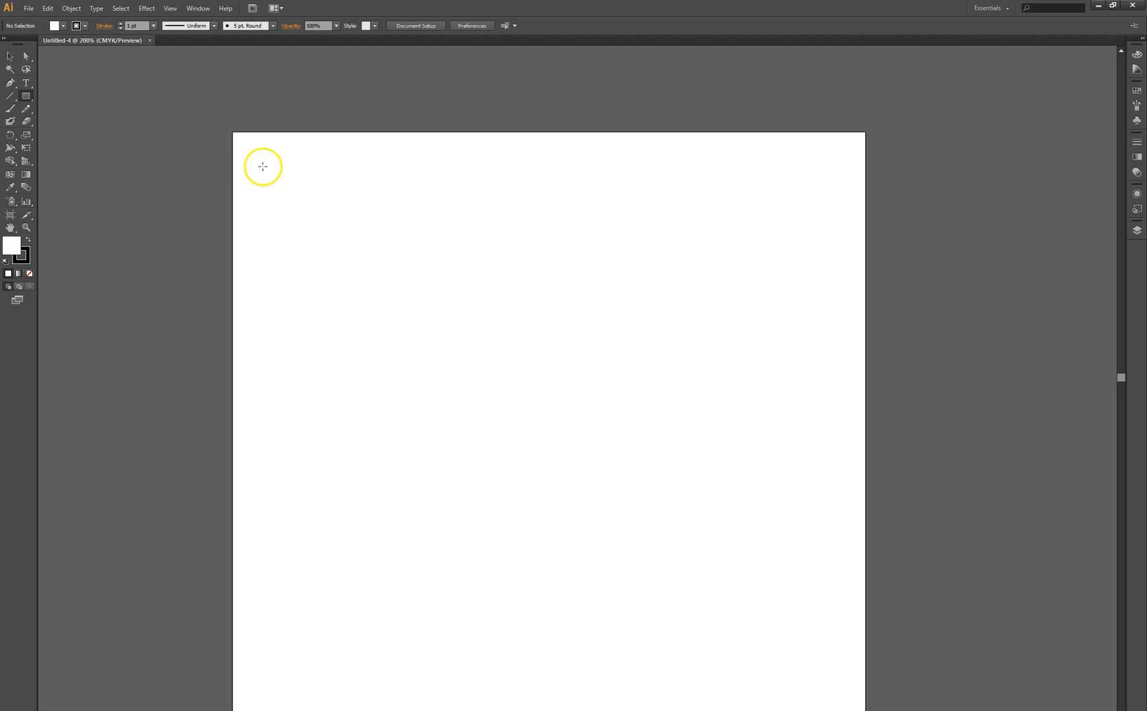
drag(299, 208, 520, 430)
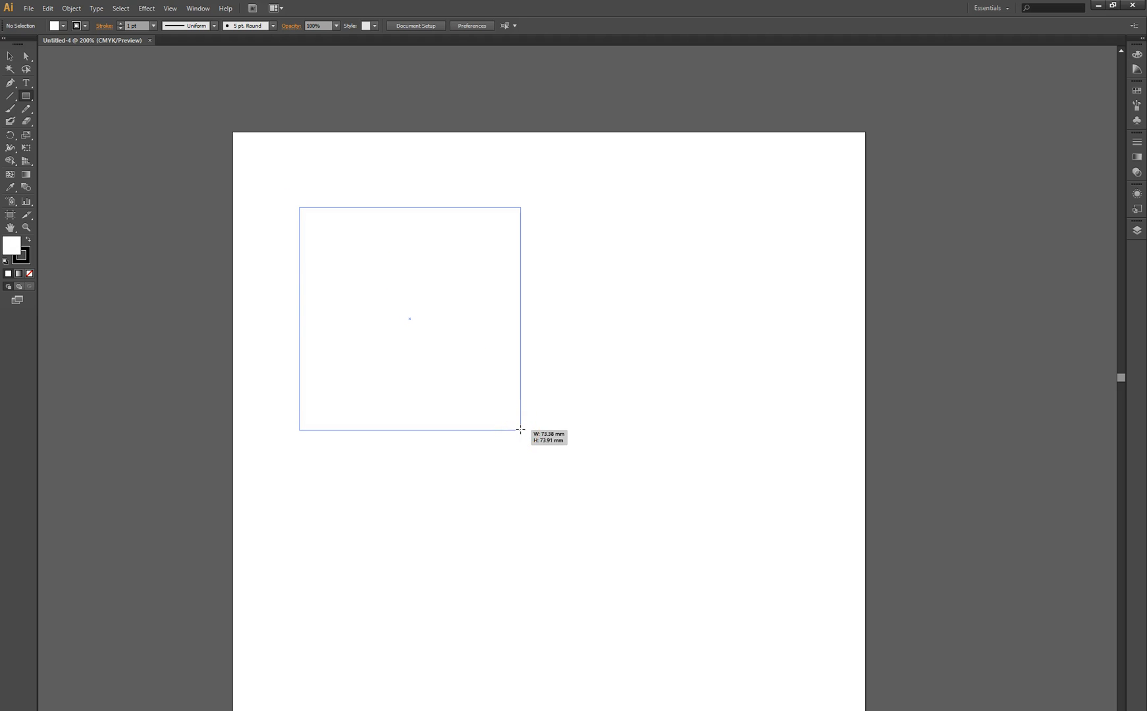
drag(520, 430, 533, 441)
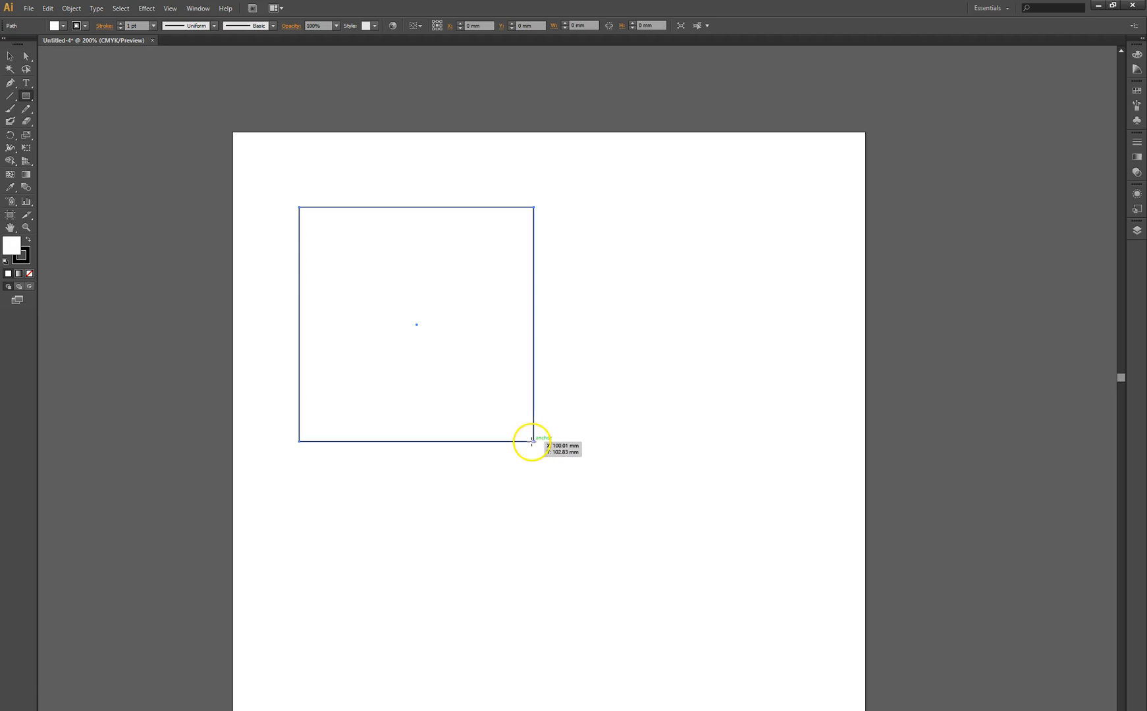
Step: Set the square's width and height to 80 mm and deselect it
ctrl+click(556, 227)
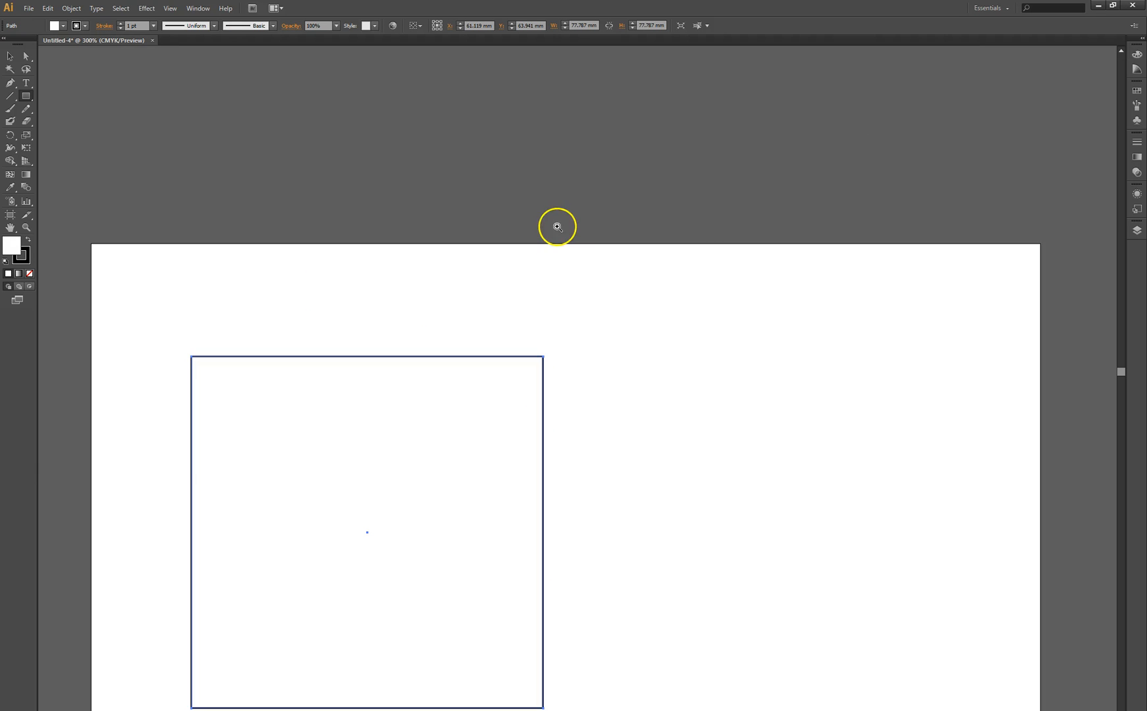
drag(532, 276, 628, 122)
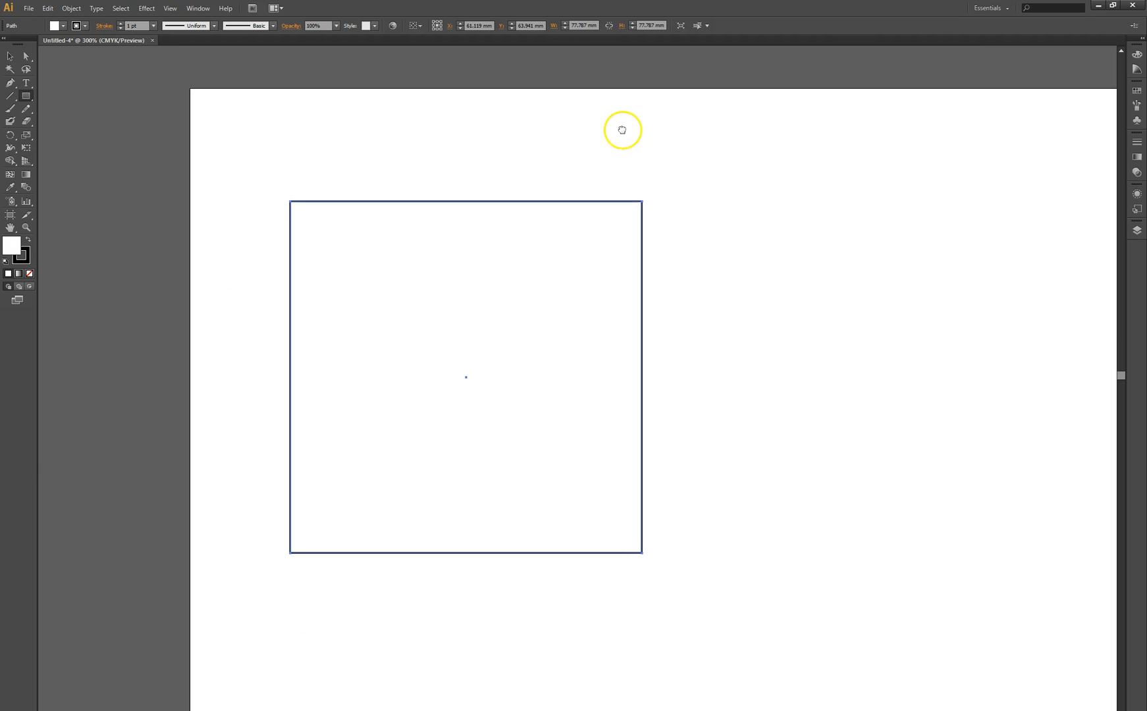
click(594, 28)
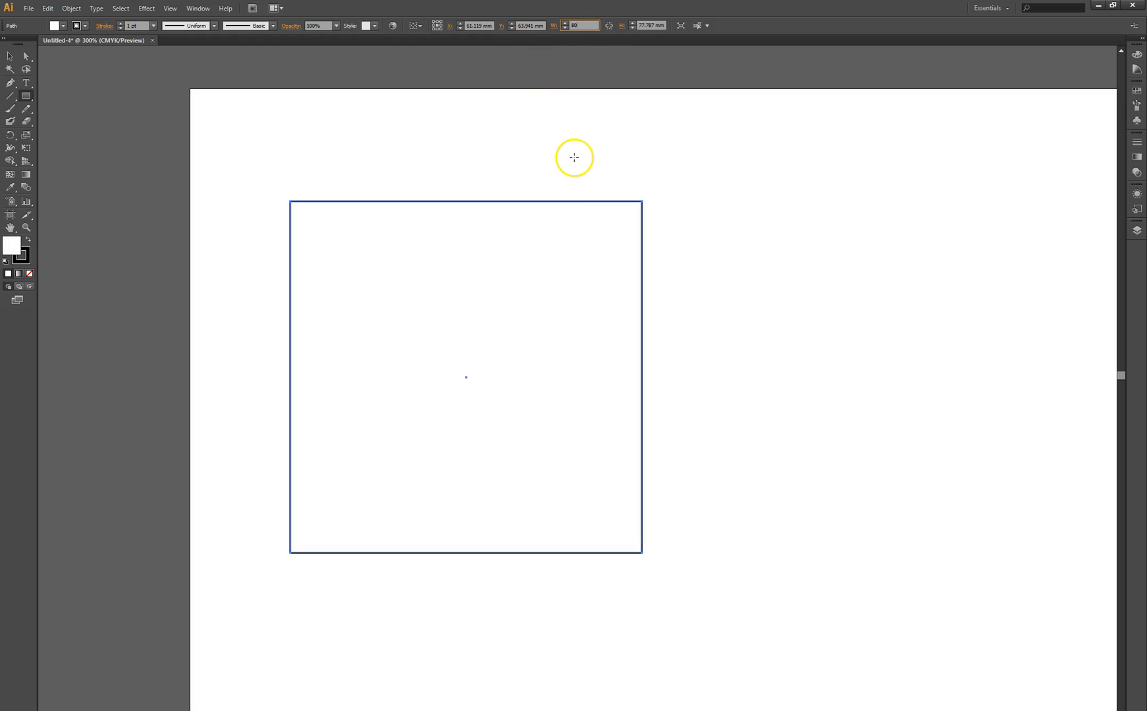
key(Tab)
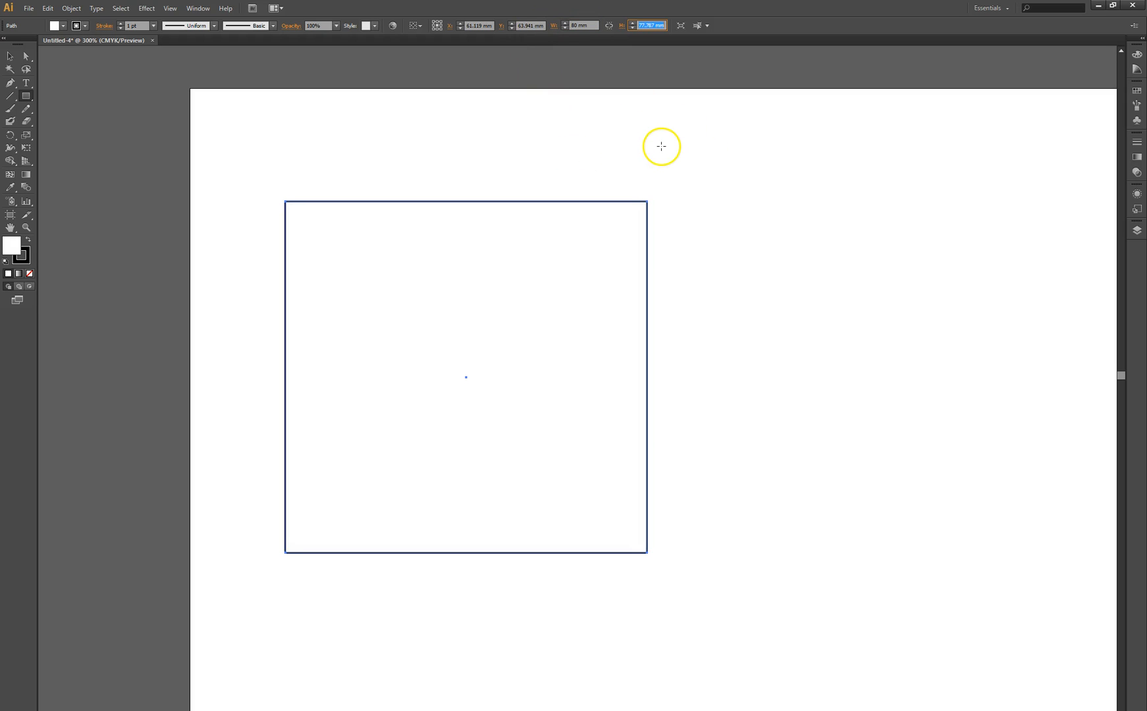
key(Return)
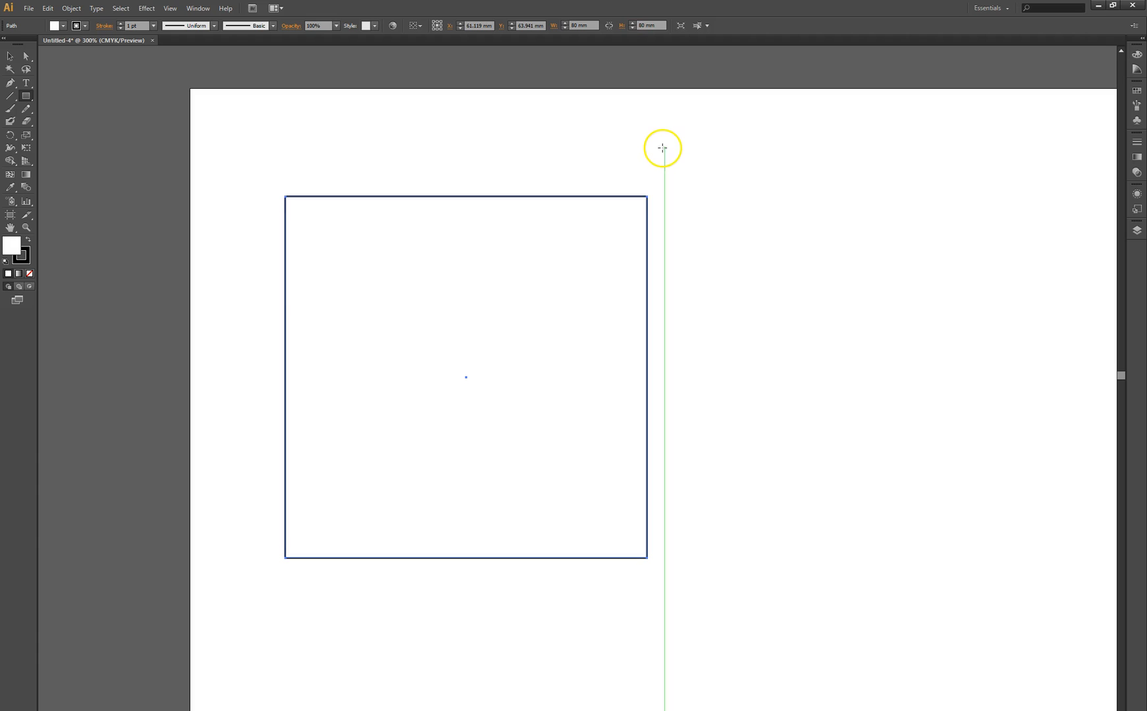
click(7, 54)
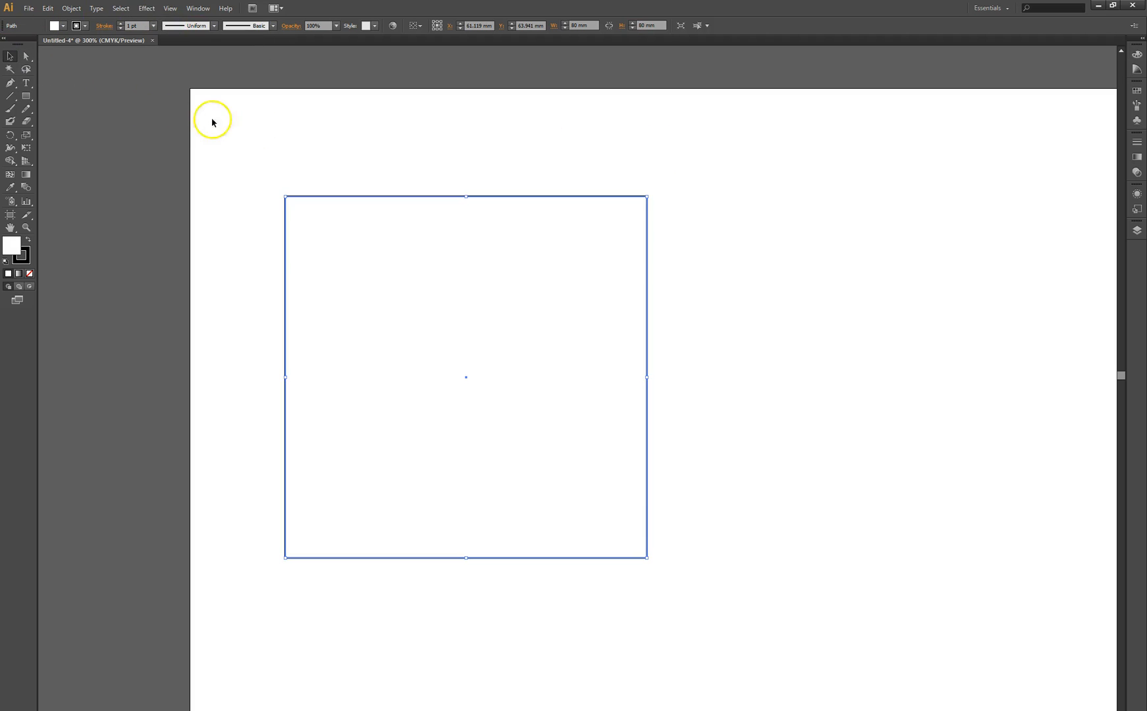
click(285, 130)
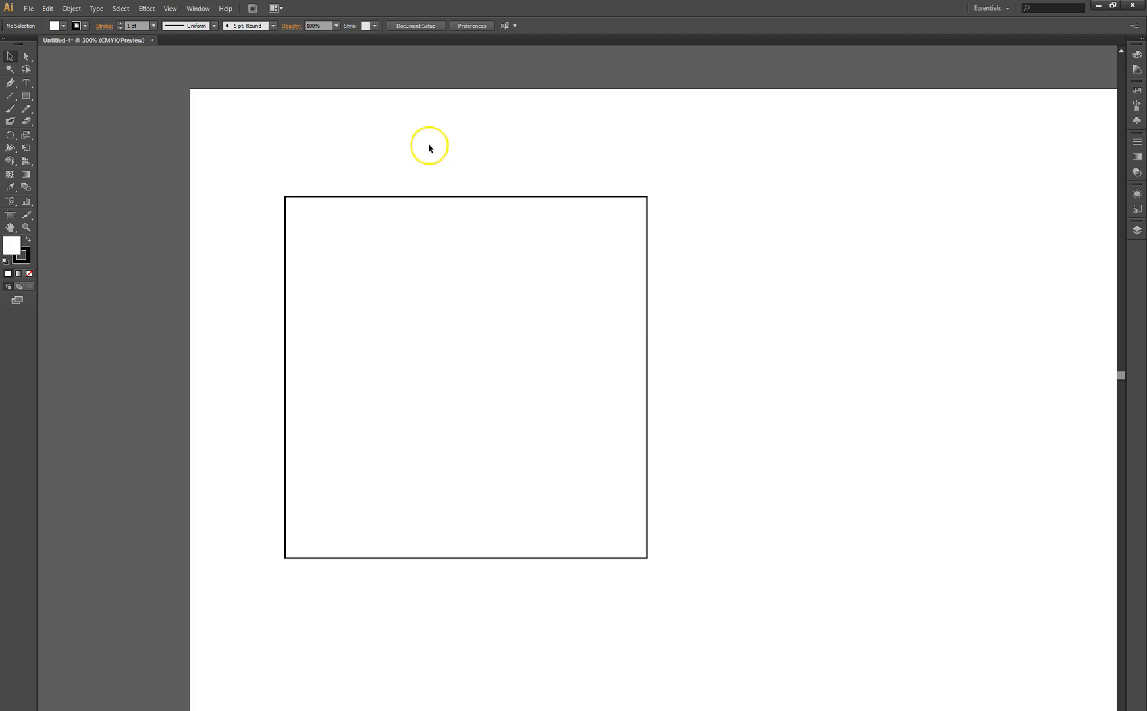
Step: Switch to File Explorer and bring the larry_the_twitter_bird PNG from the Images folder into the Illustrator document
key(alt+Tab)
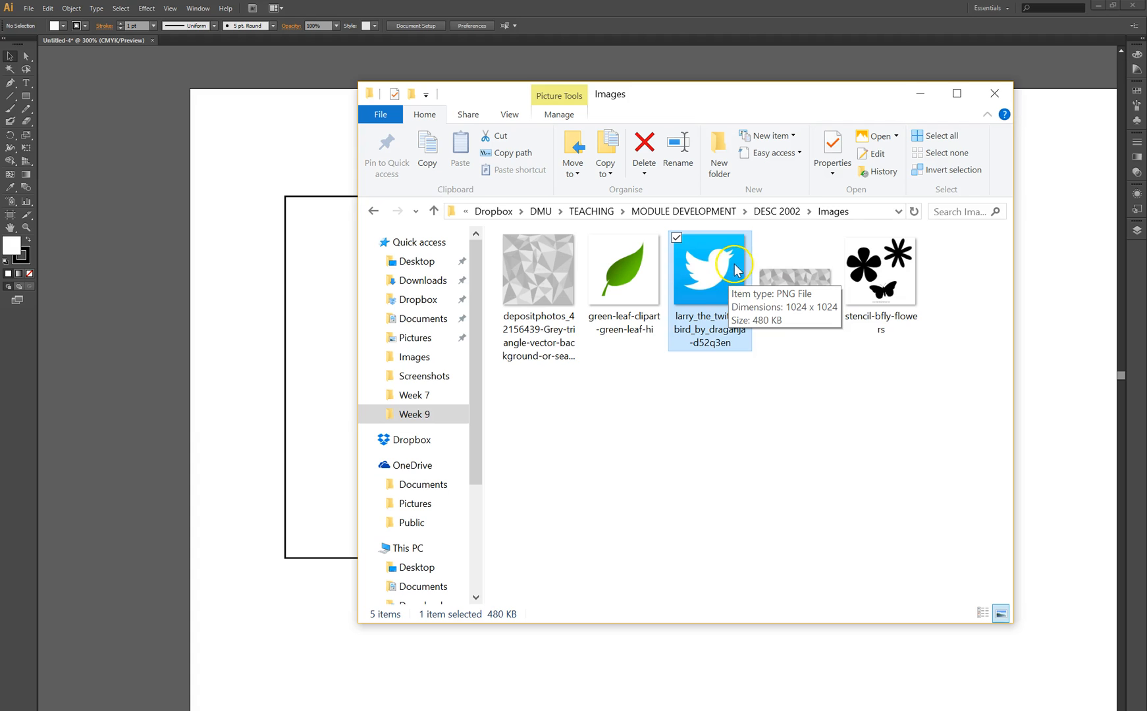
drag(736, 270, 196, 331)
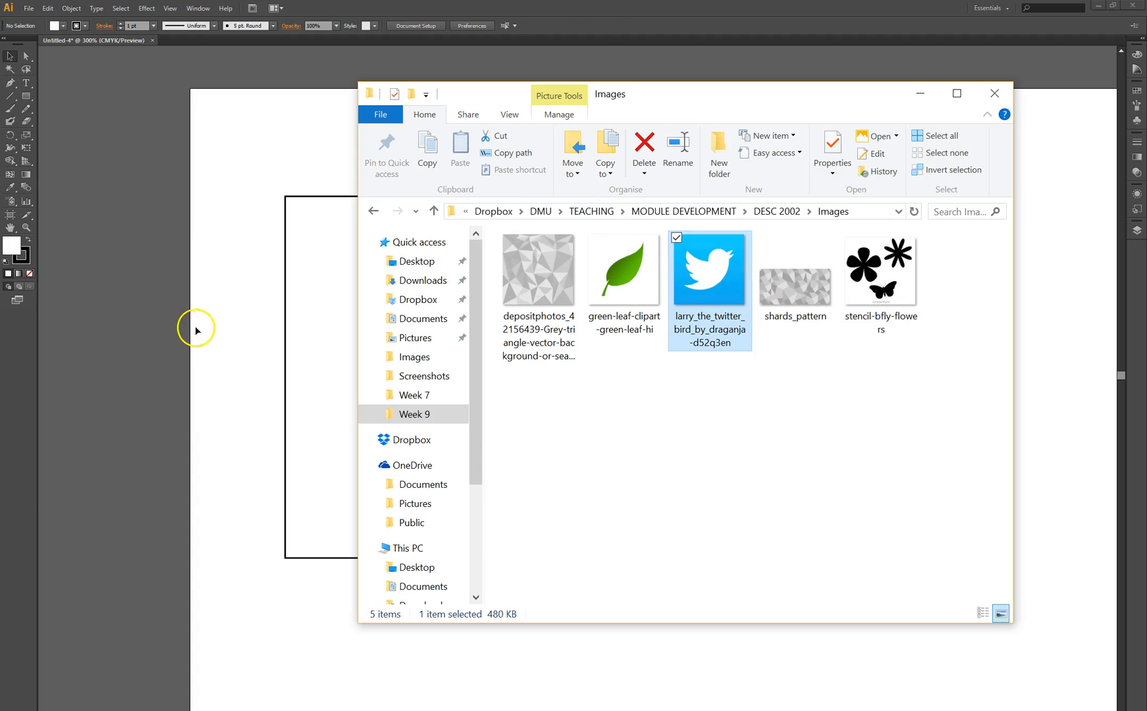
click(215, 115)
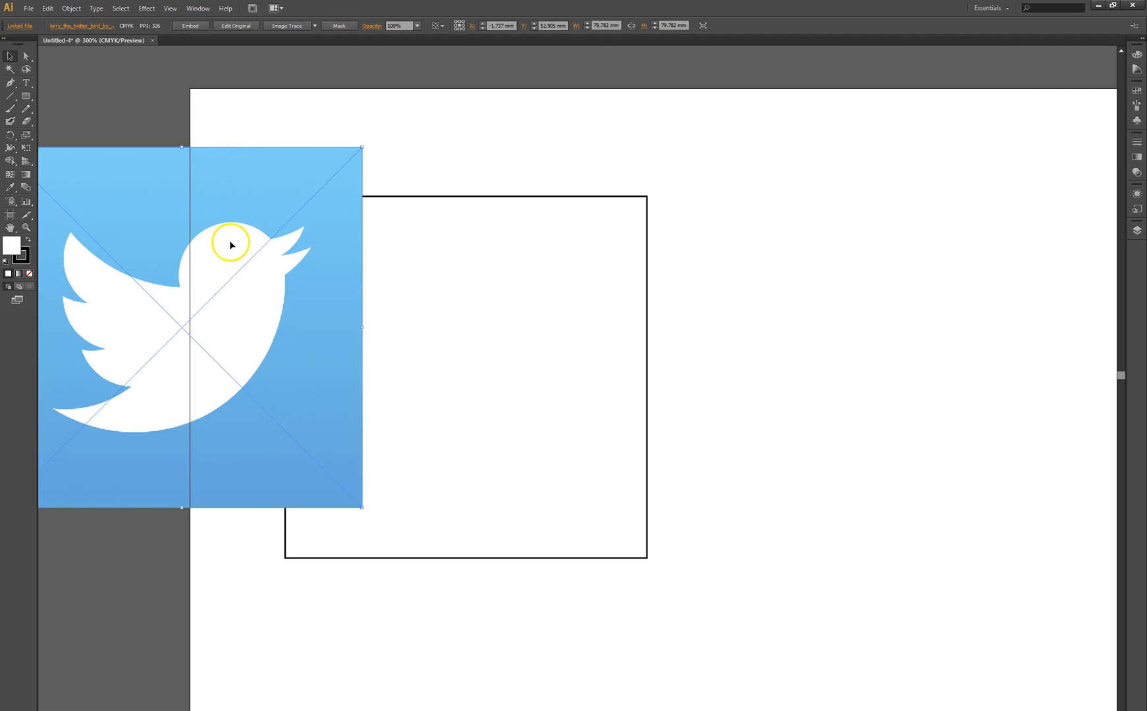
Step: Move the linked bird image onto the artboard over the square and embed it in the document
drag(231, 245, 445, 209)
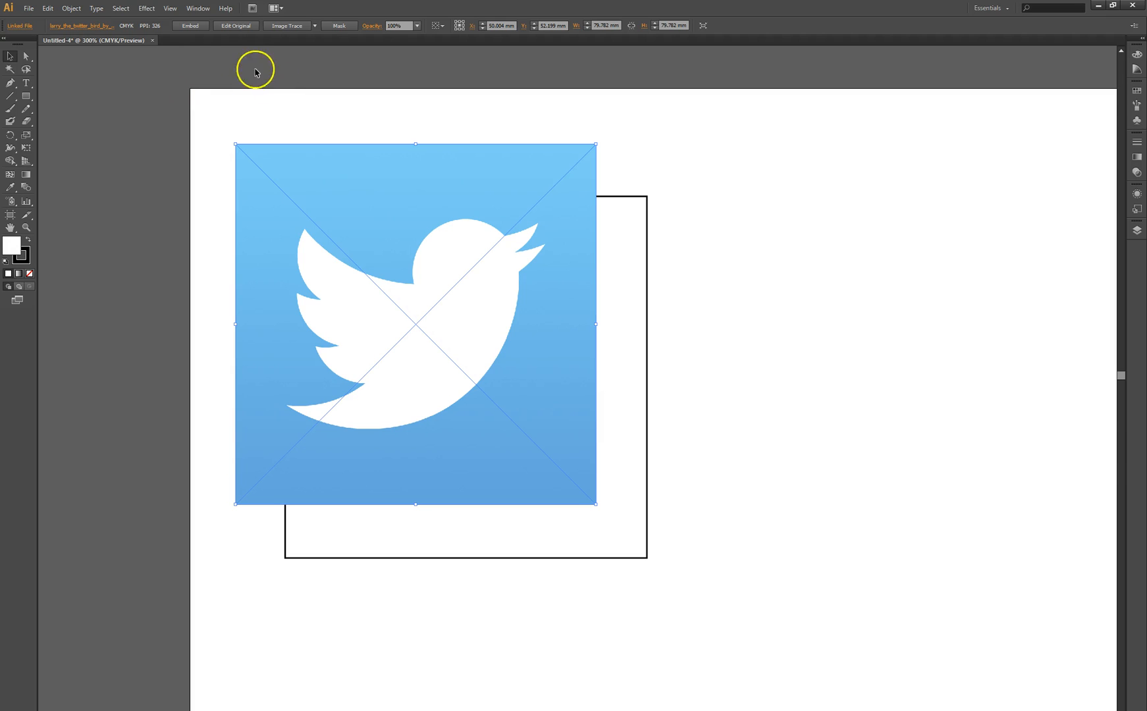
mouse_move(297, 182)
mouse_down()
mouse_move(346, 184)
mouse_move(313, 192)
mouse_up()
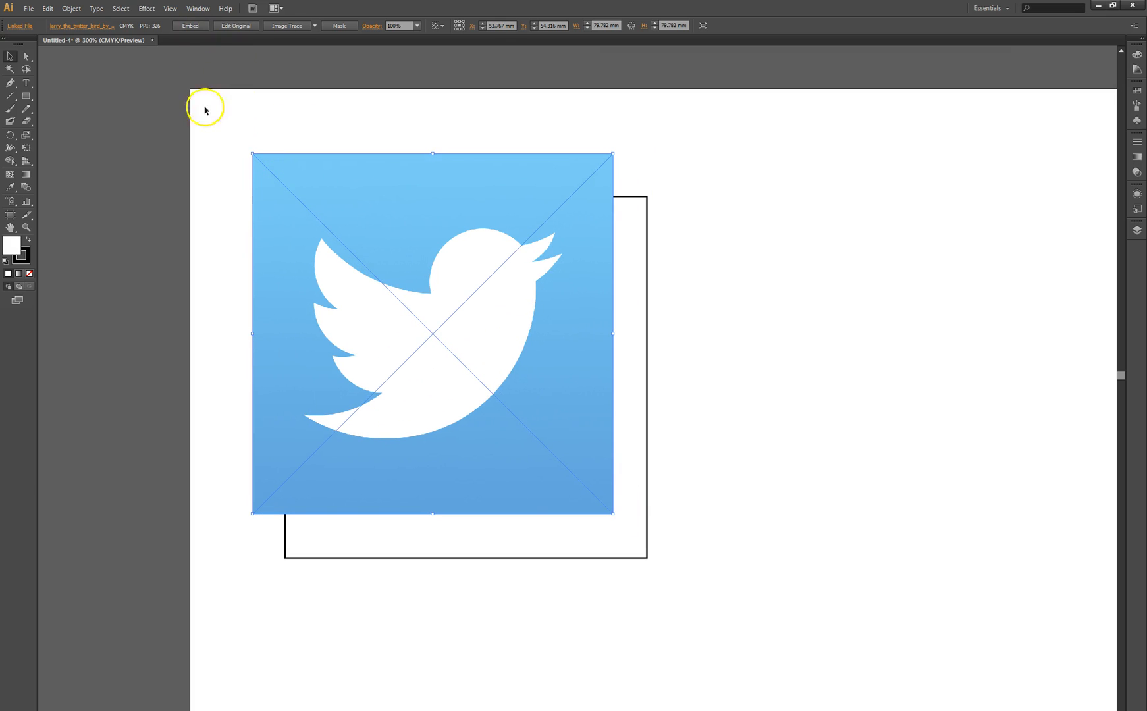
click(191, 27)
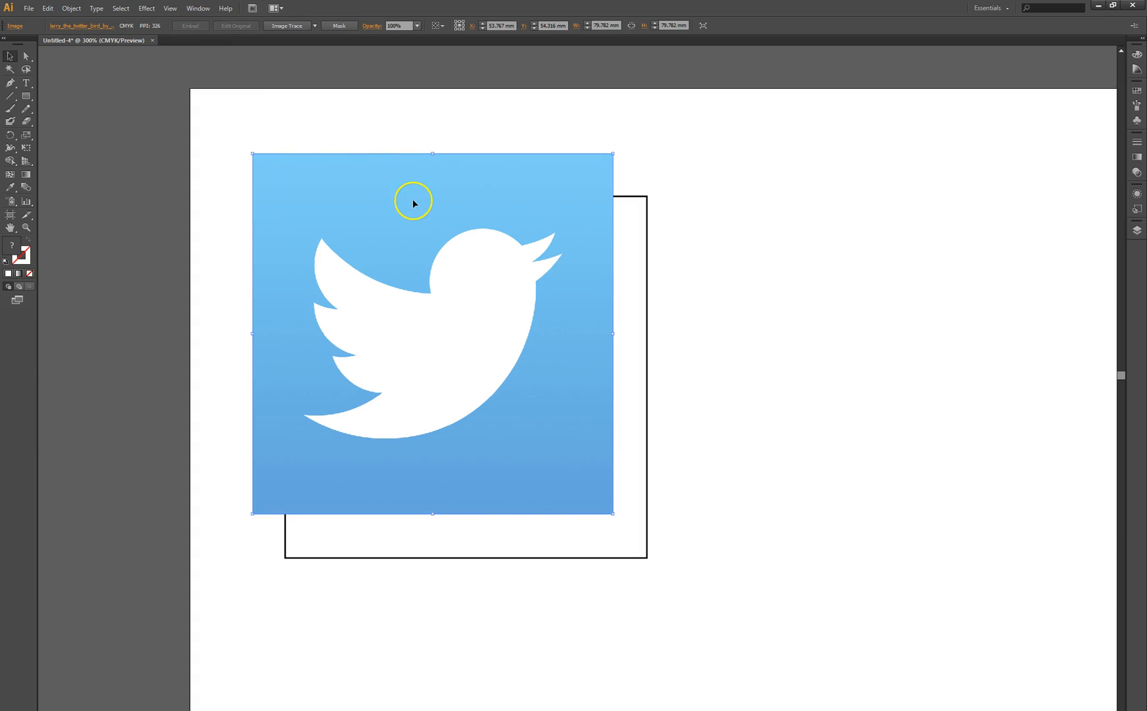
Step: Enlarge the bird image proportionally to about 103 mm wide and position it so it covers the whole square
drag(413, 204, 527, 202)
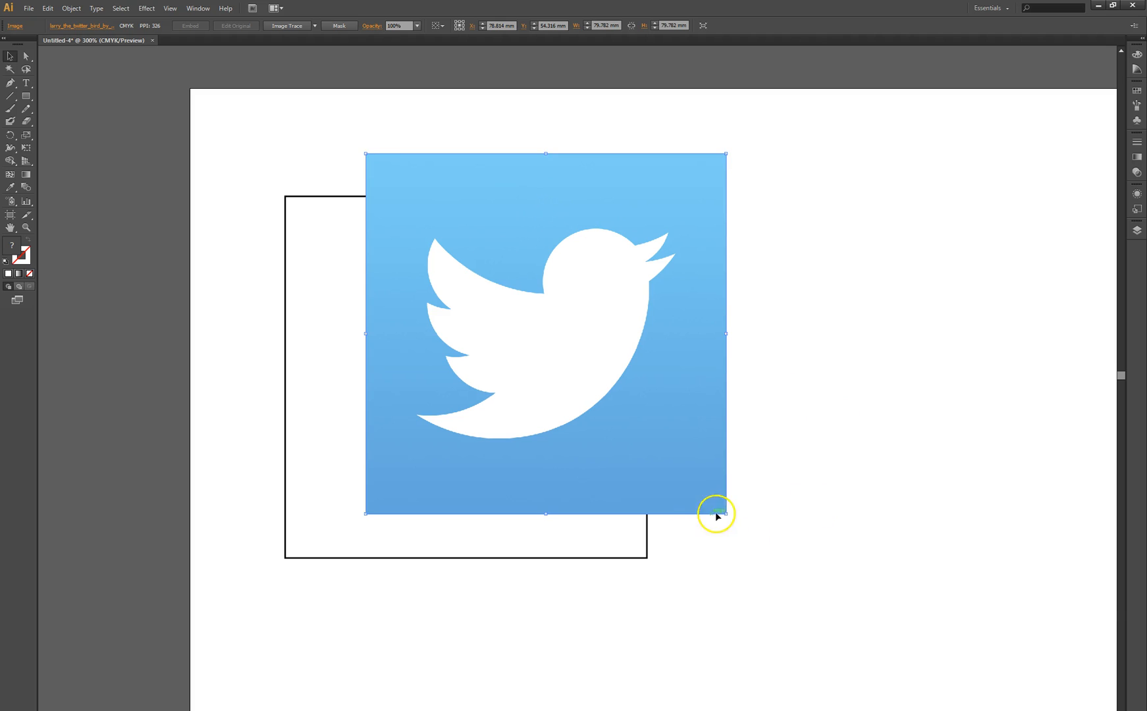
drag(727, 514, 861, 618)
drag(743, 476, 605, 443)
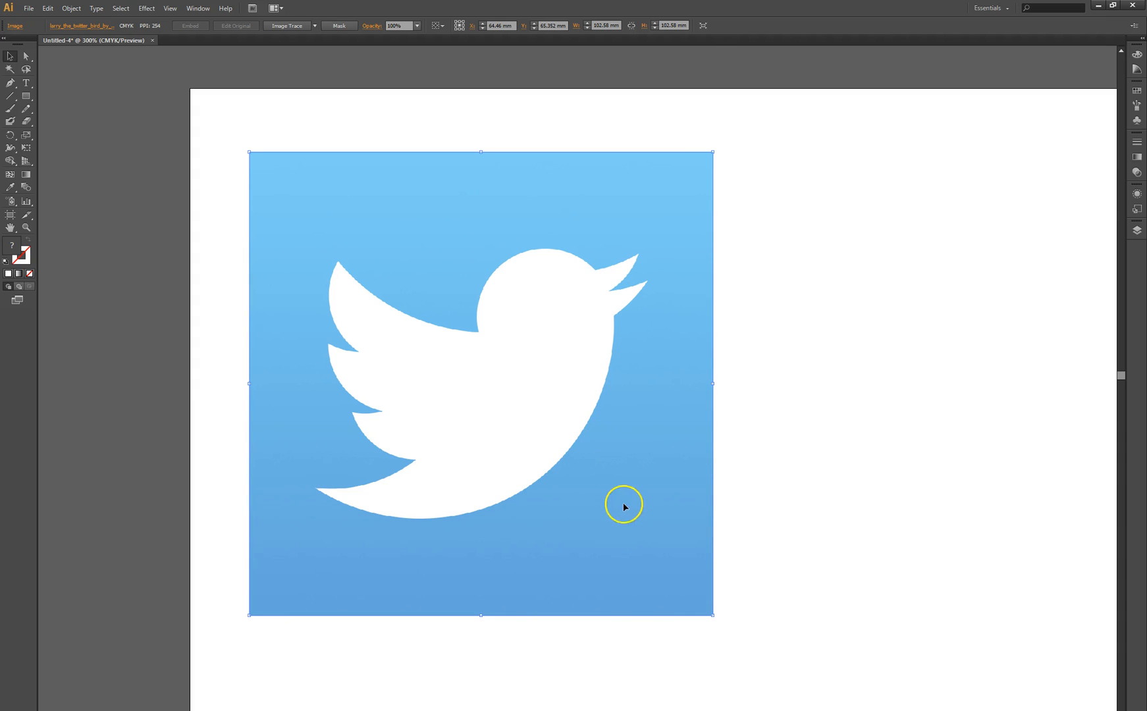
right_click(536, 357)
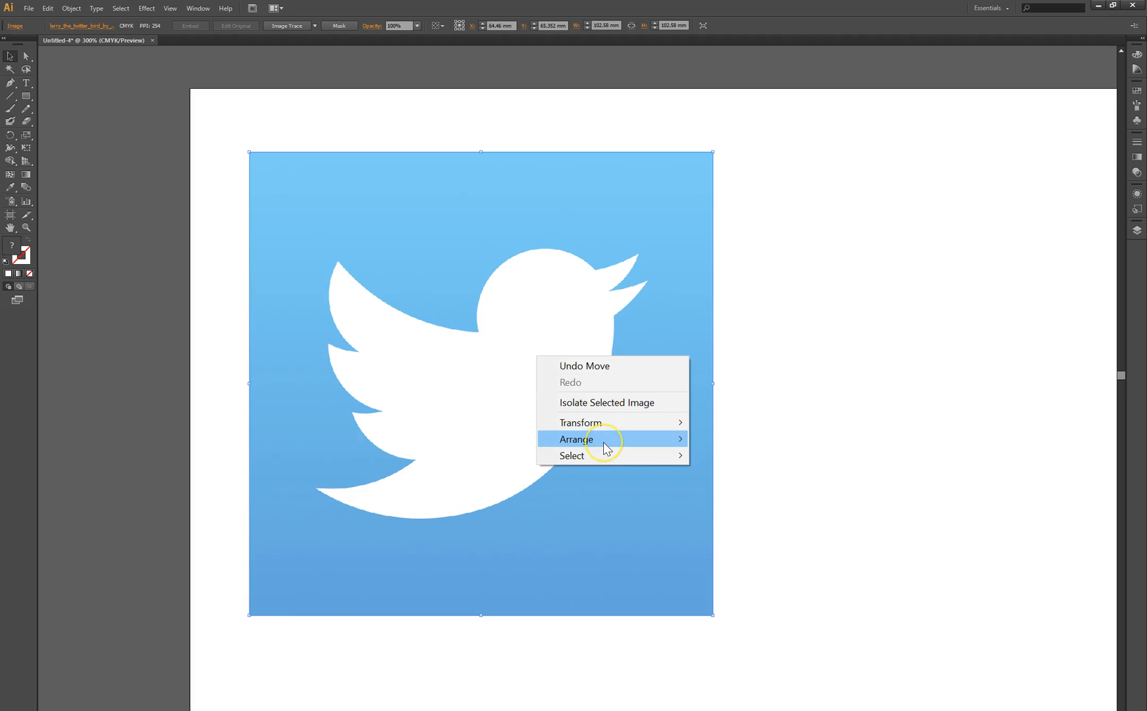
mouse_move(605, 448)
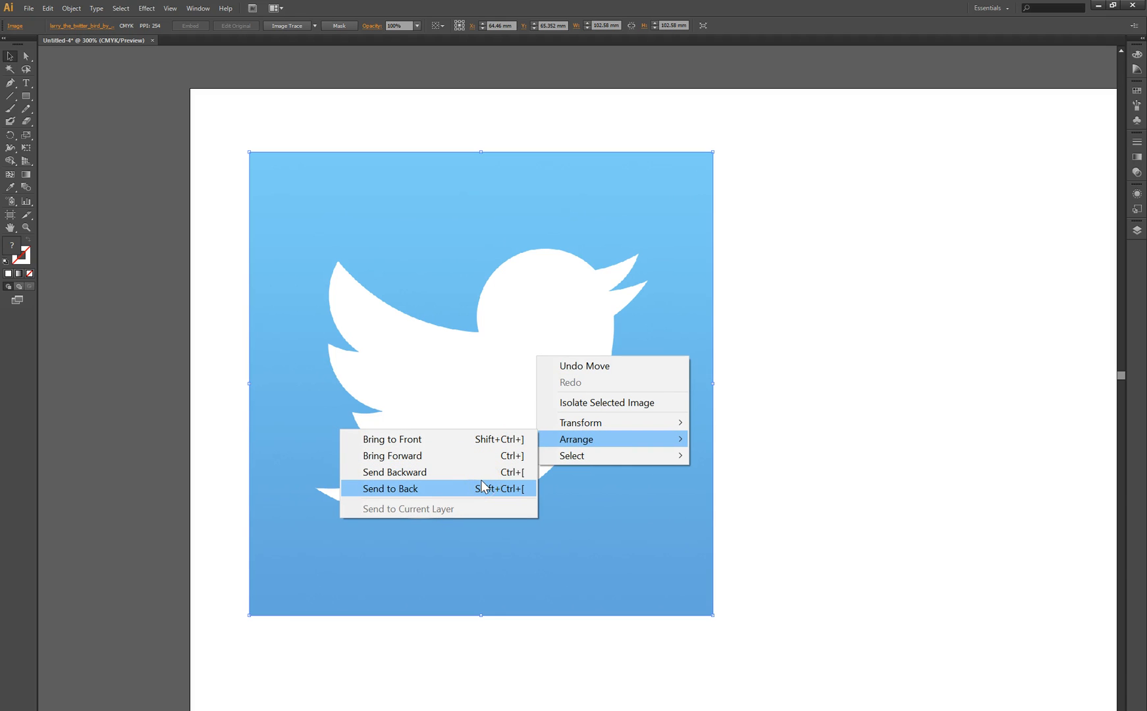
click(830, 328)
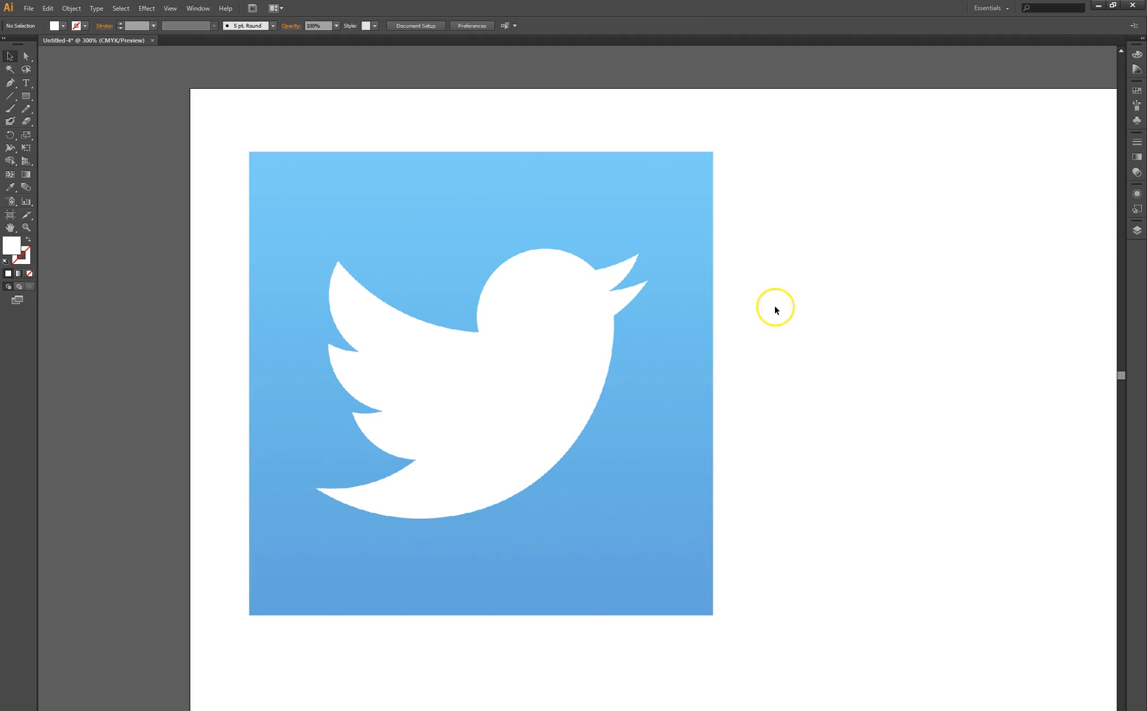
Step: Reorder the contents of Layer 1 so the bird image sits beneath the square path
click(1136, 230)
click(1030, 237)
click(1078, 249)
click(1075, 259)
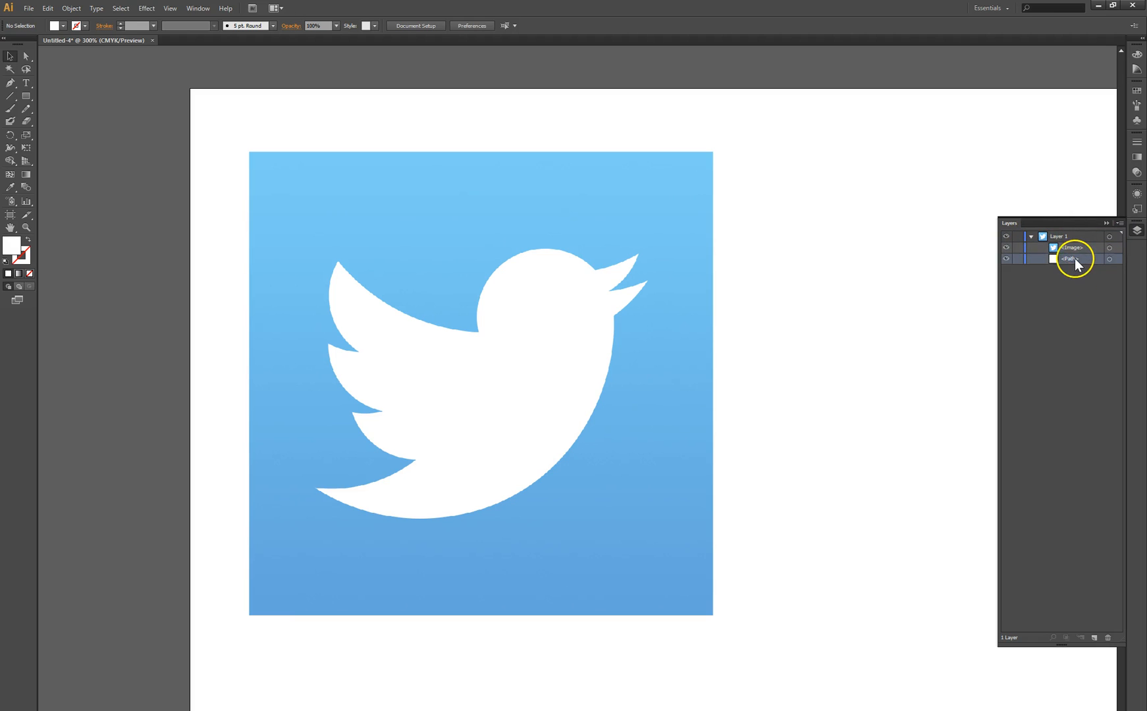
click(1080, 247)
drag(1083, 250, 1082, 263)
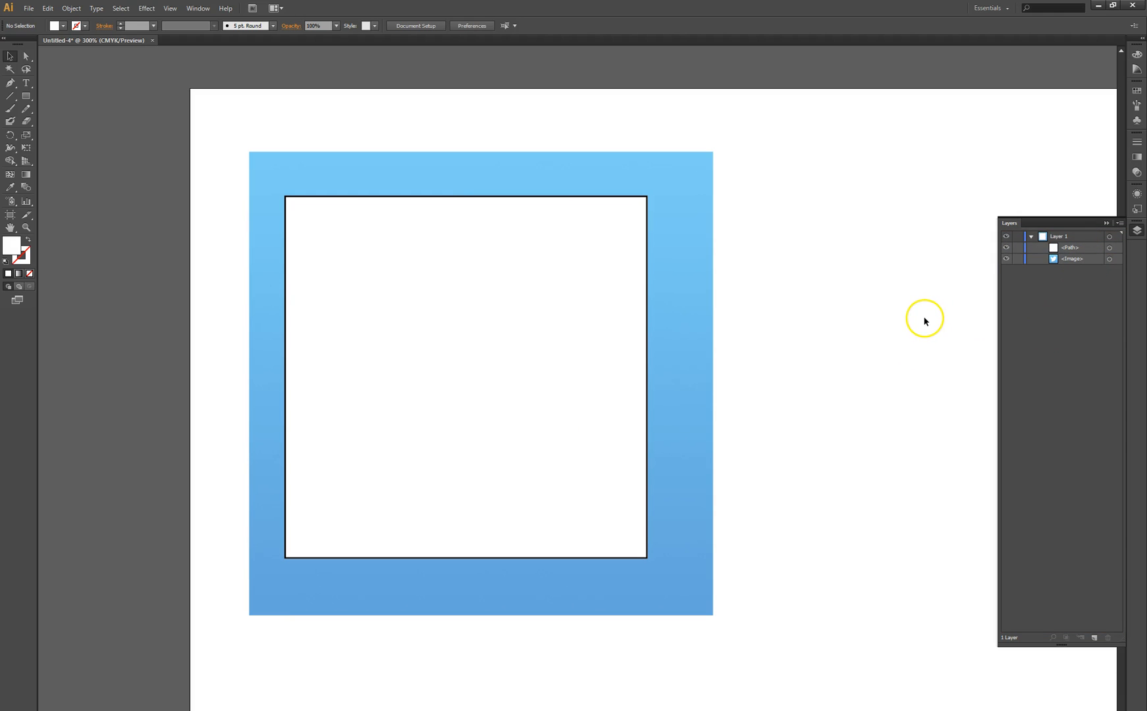
Step: Set the square's fill to None, keeping its black outline, and deselect it
click(384, 339)
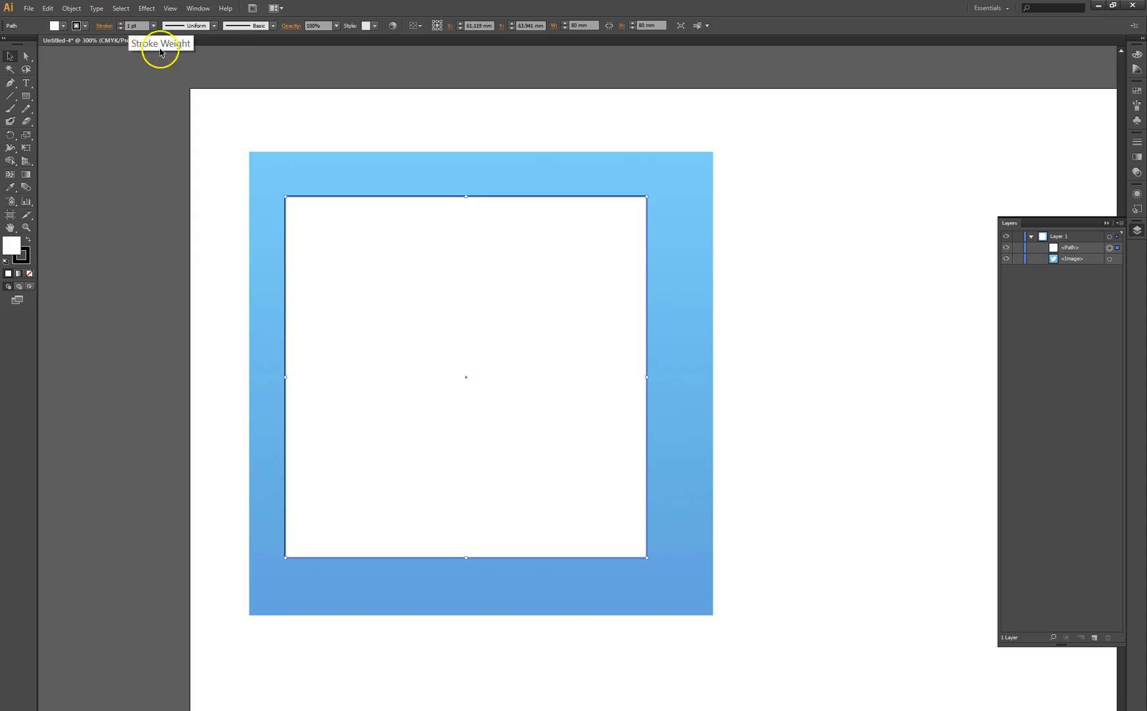
click(54, 40)
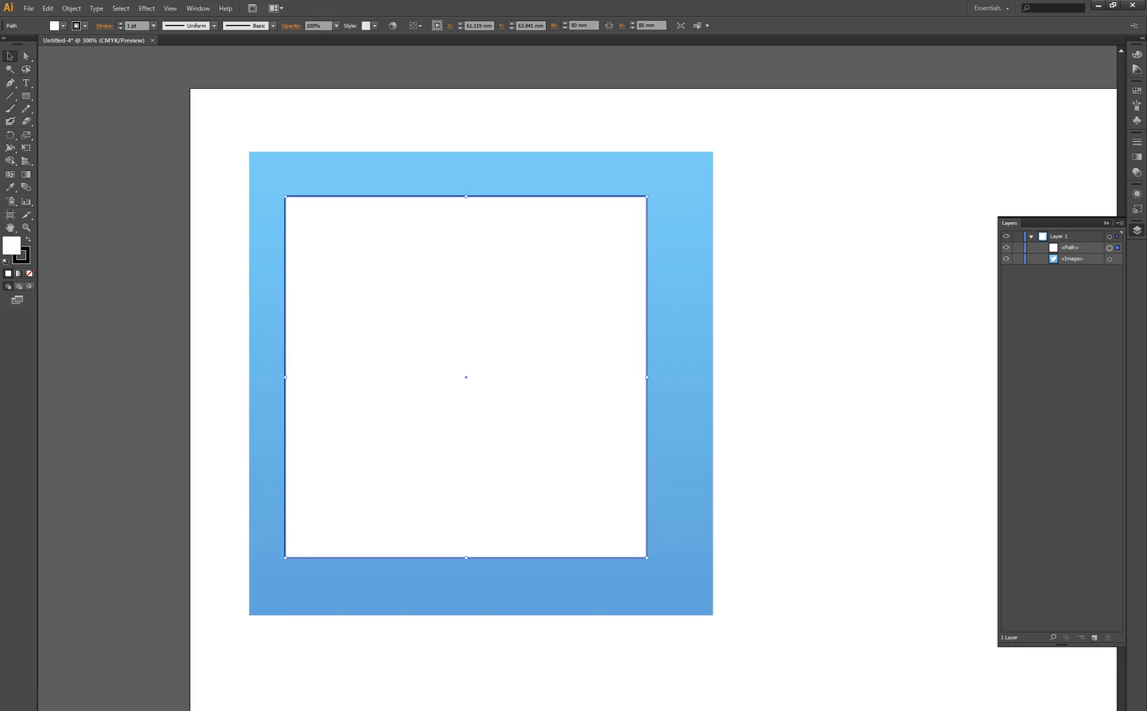
click(64, 26)
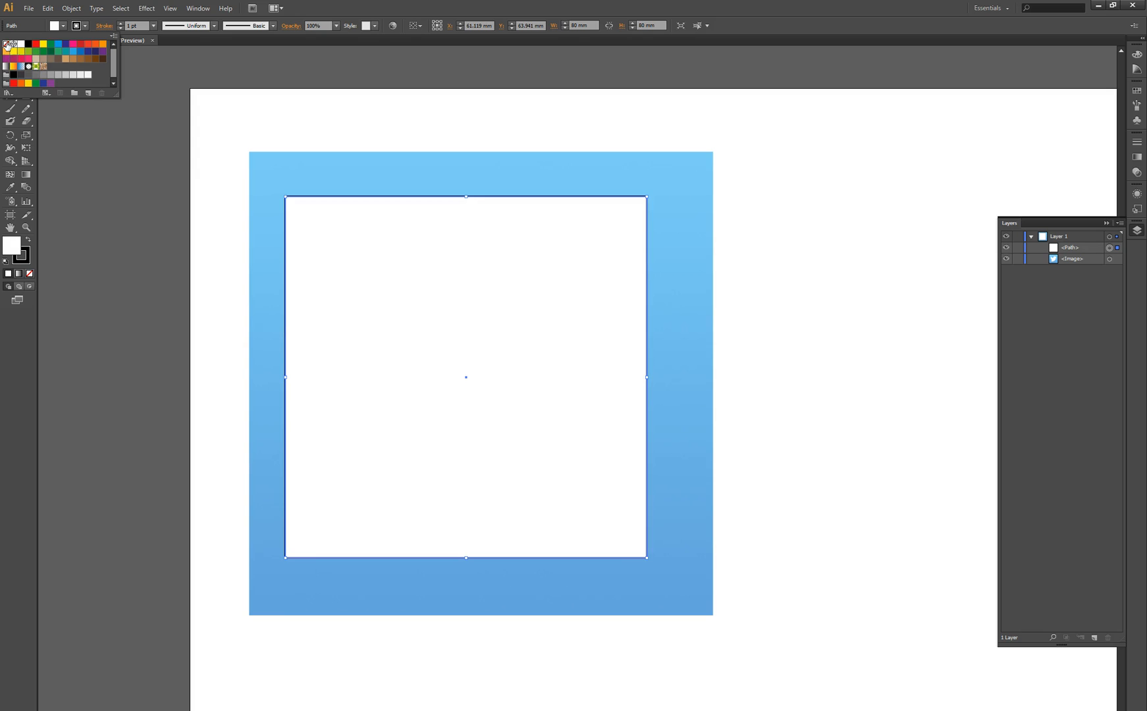
click(8, 44)
click(148, 203)
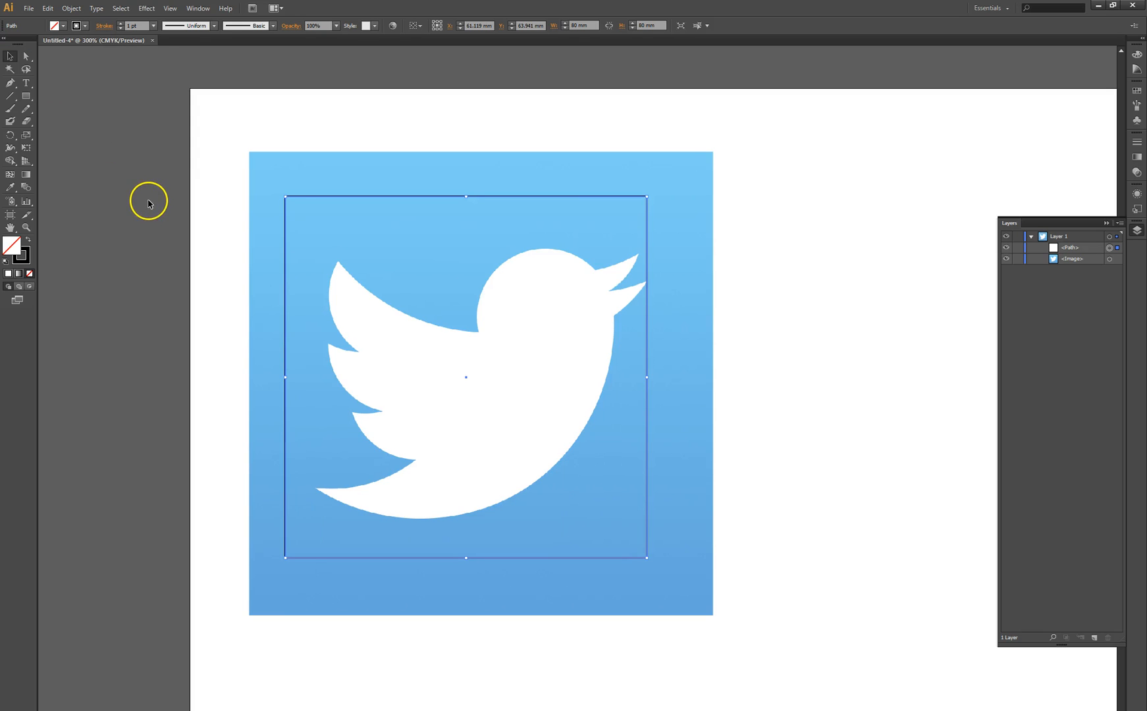
click(354, 110)
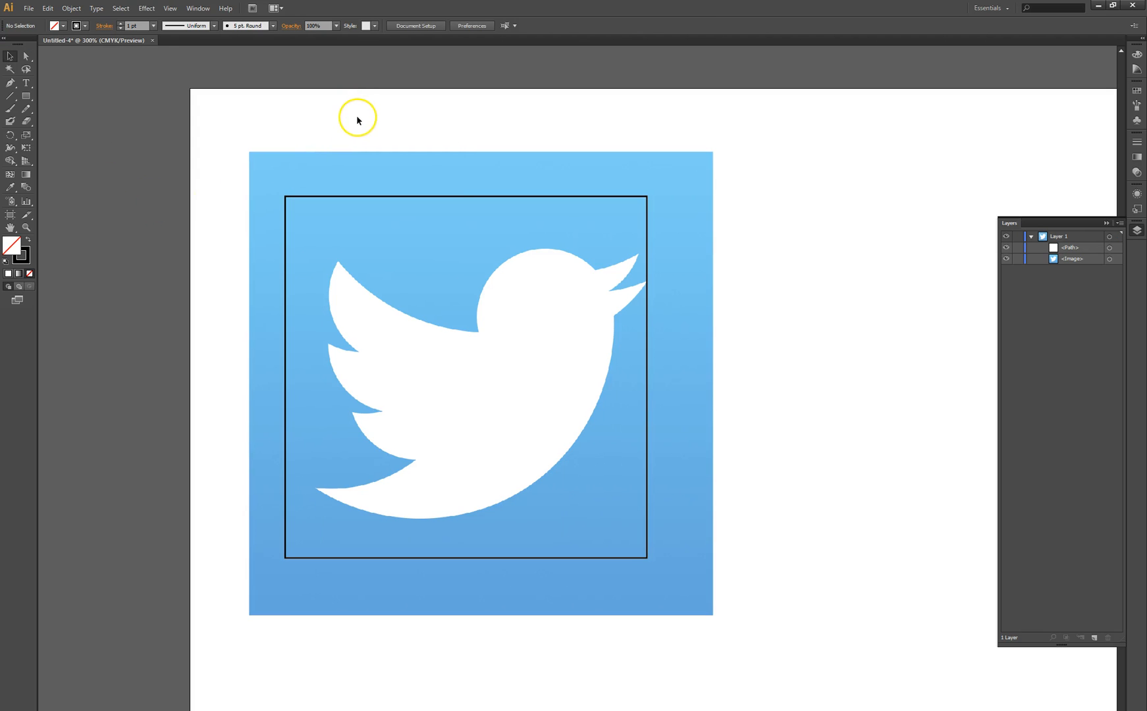
Step: Shift the bird image slightly left so the bird fits inside the square outline, and deselect it
drag(470, 166, 459, 169)
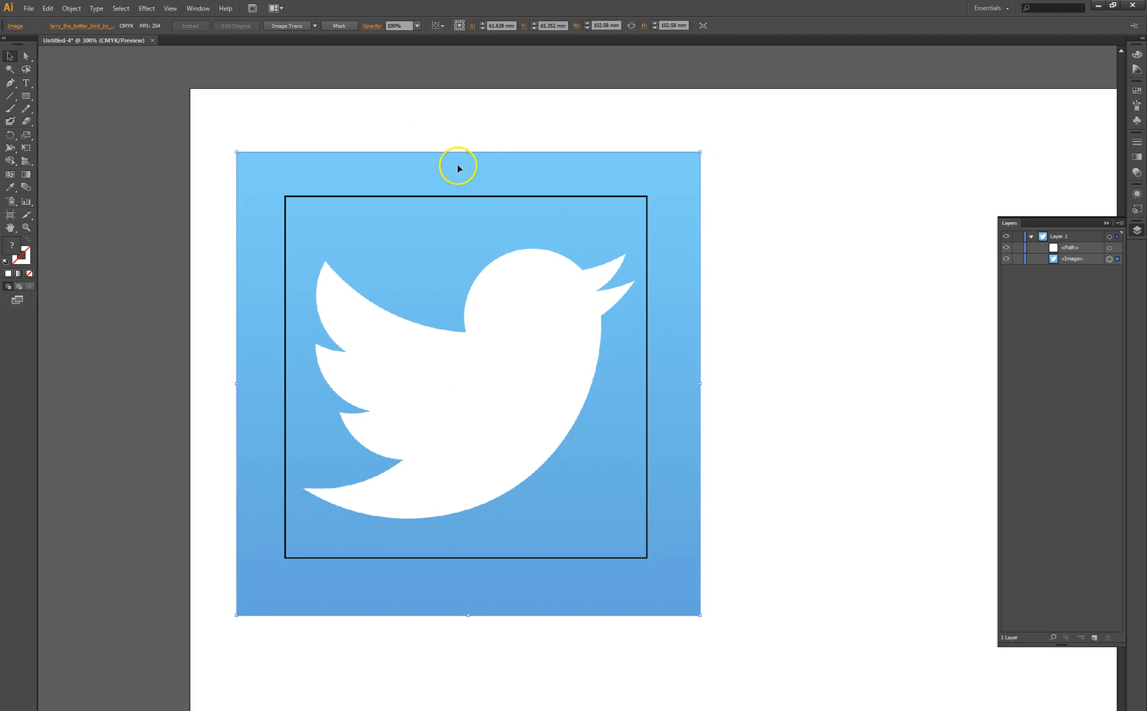
click(494, 119)
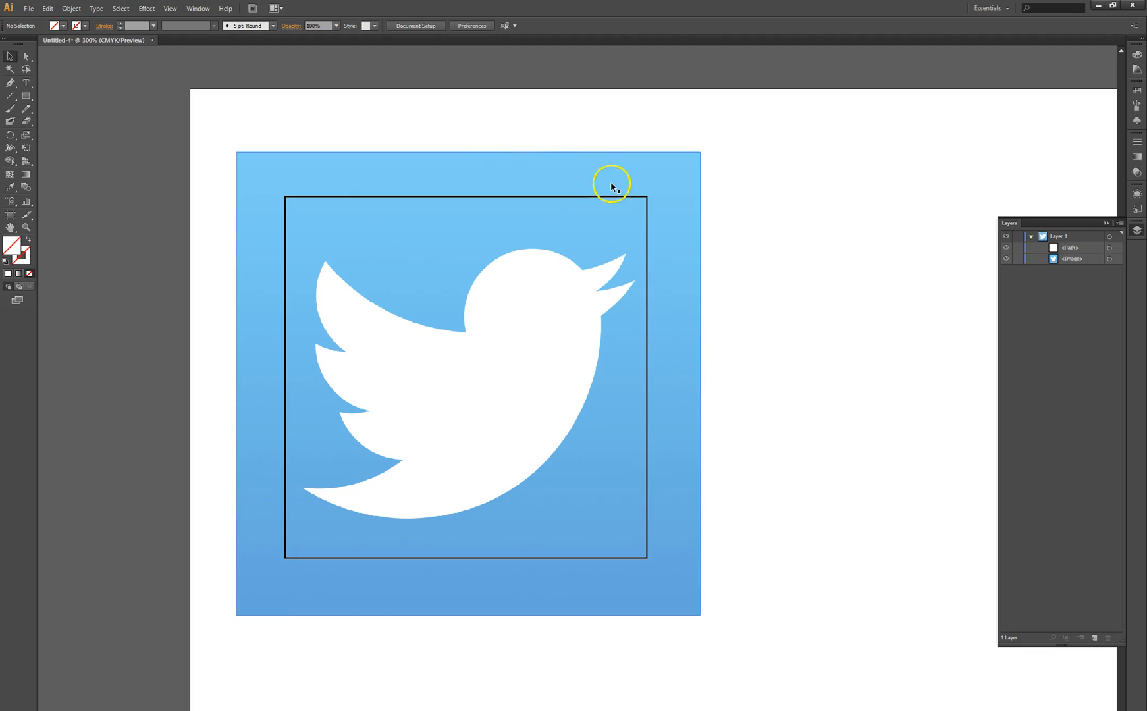
Step: Choose the Pen tool with no fill and a 1 pt black stroke
click(16, 90)
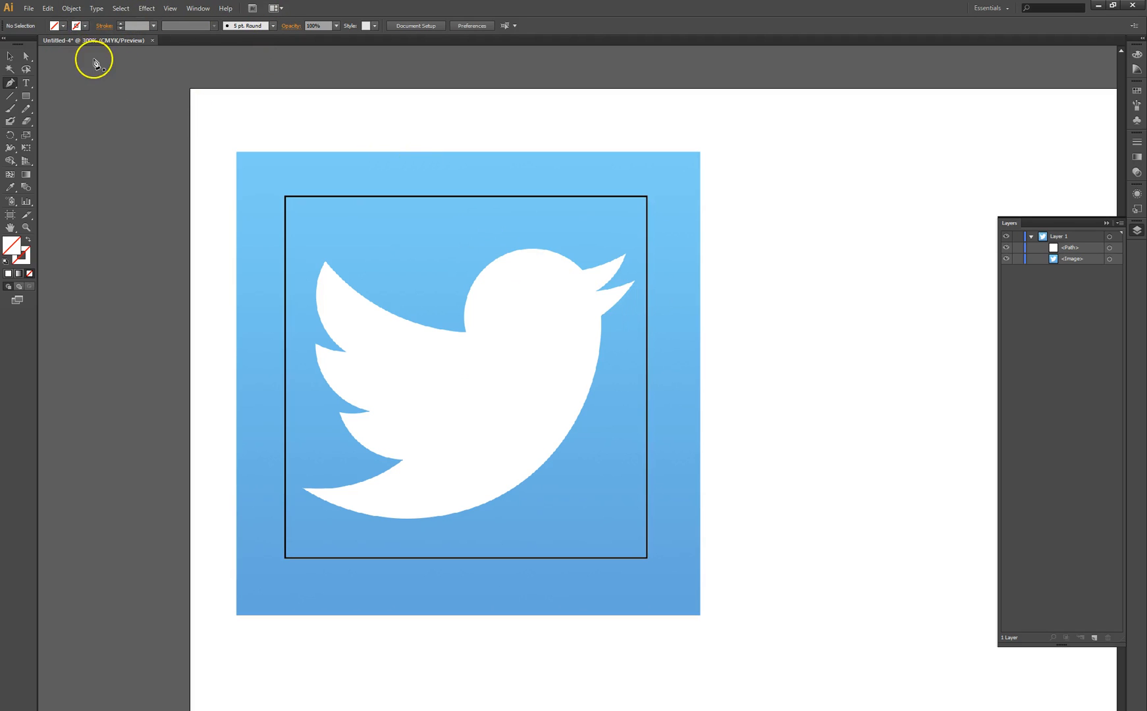
click(62, 30)
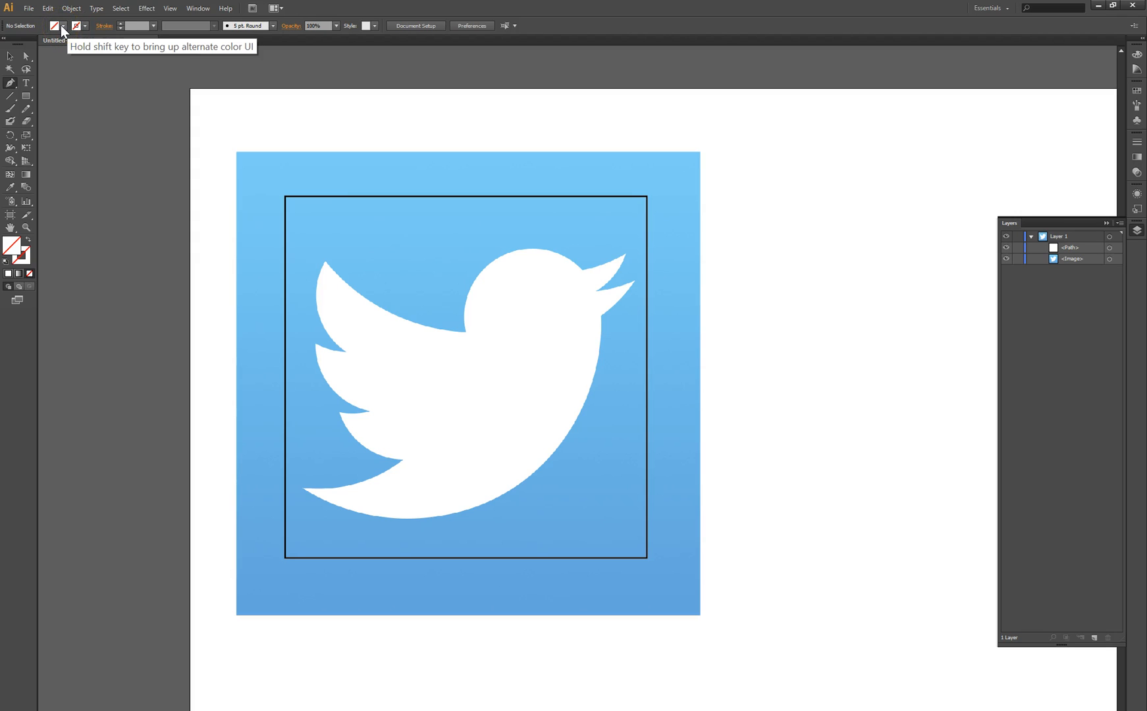
click(78, 27)
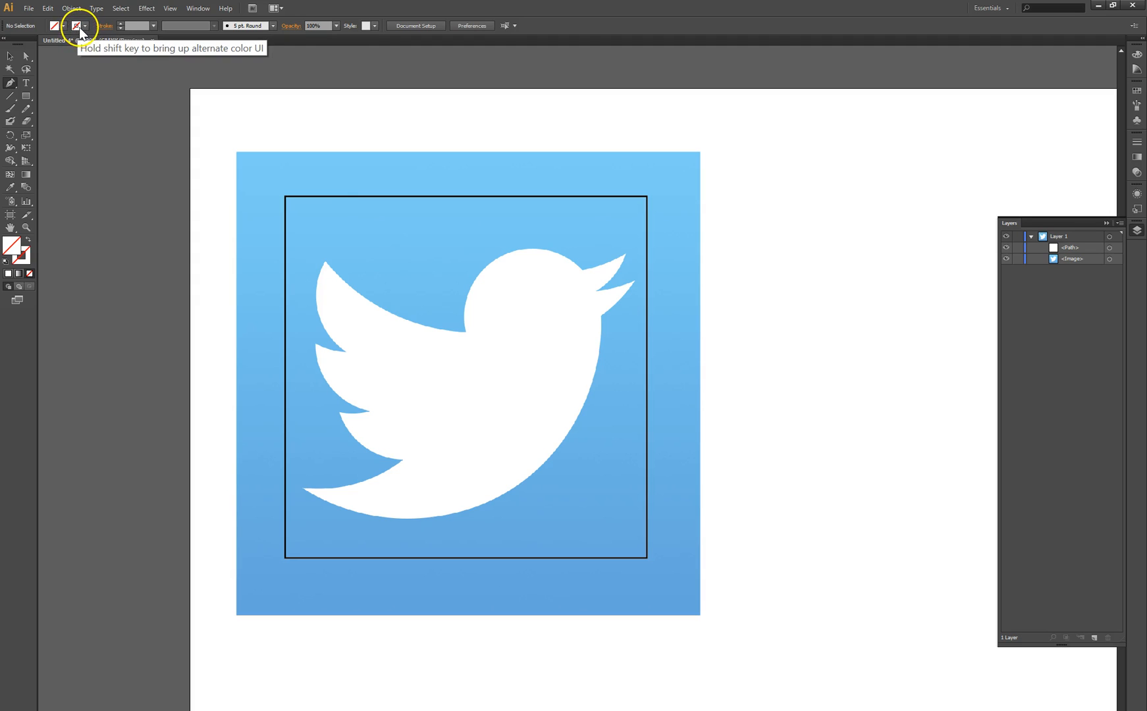
click(29, 43)
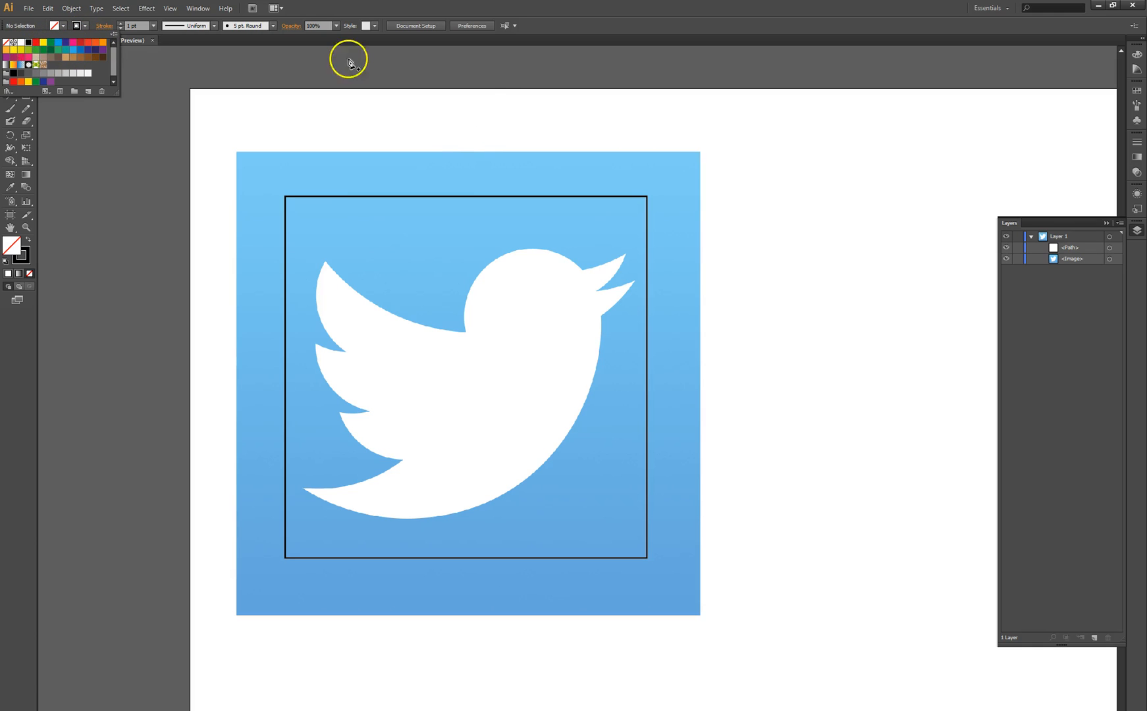
Step: Trace the bird's belly with two curved segments from the base of the lower beak down to the tail tip
ctrl+click(624, 347)
drag(547, 389, 800, 285)
ctrl+click(692, 339)
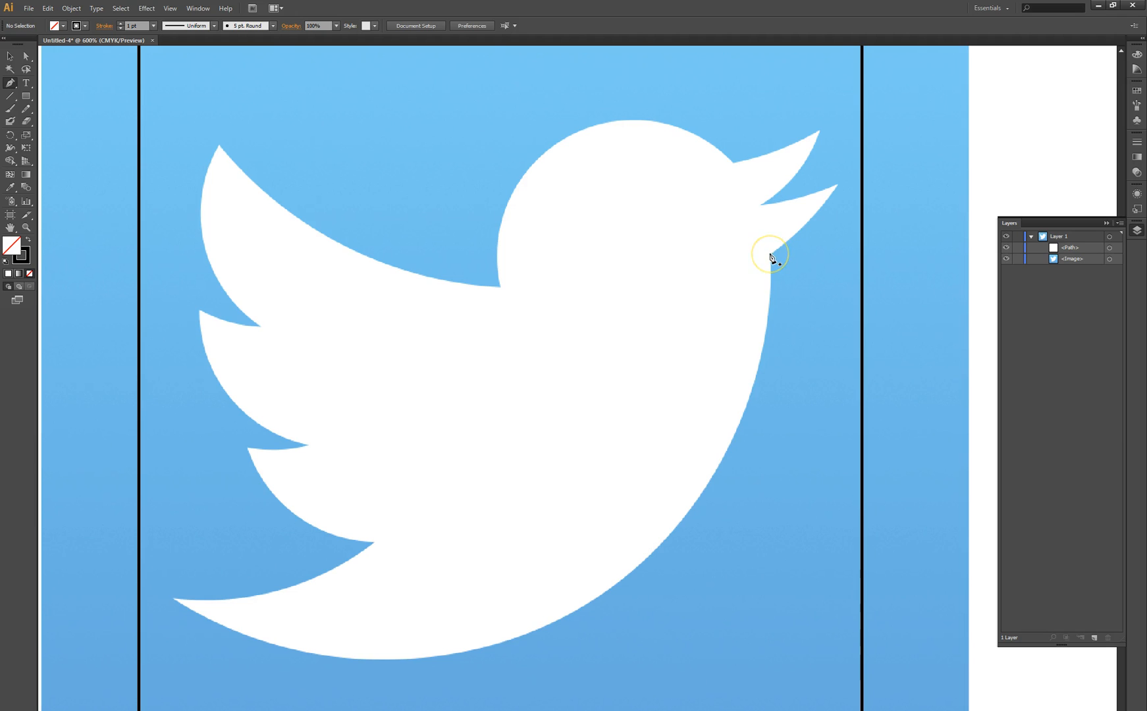
click(776, 278)
drag(772, 256, 630, 579)
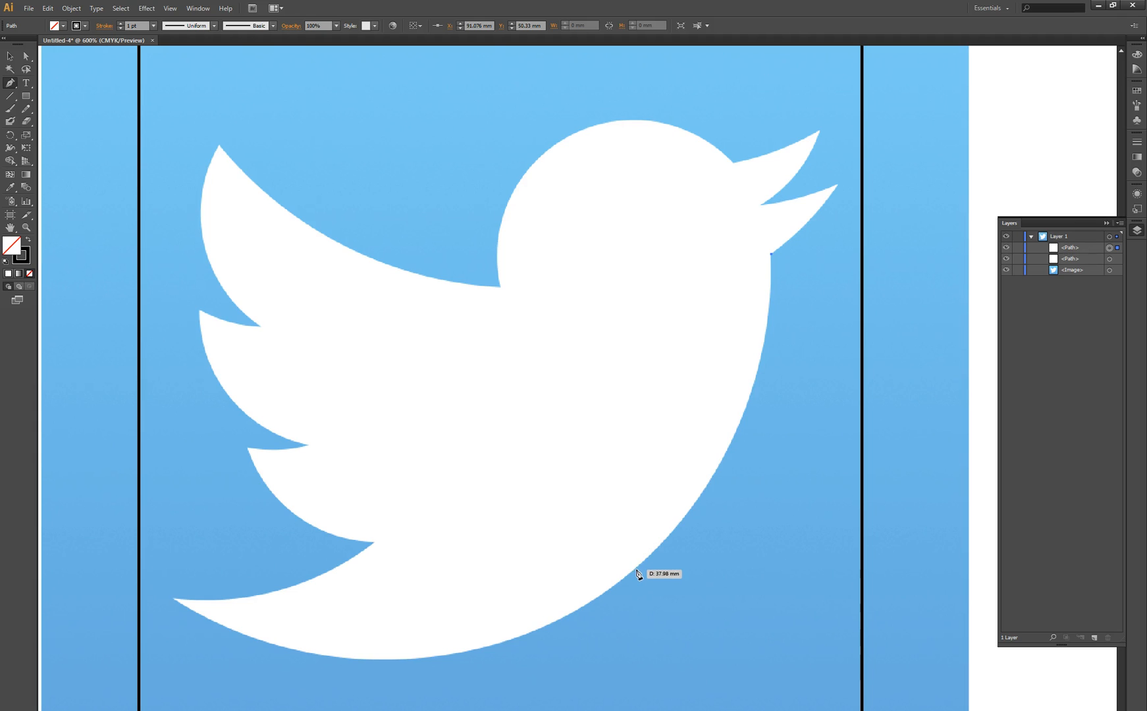
mouse_move(633, 571)
mouse_down()
mouse_move(576, 596)
mouse_move(596, 635)
mouse_move(487, 671)
mouse_move(551, 627)
mouse_move(537, 662)
mouse_move(479, 669)
mouse_move(504, 672)
mouse_move(488, 683)
mouse_up()
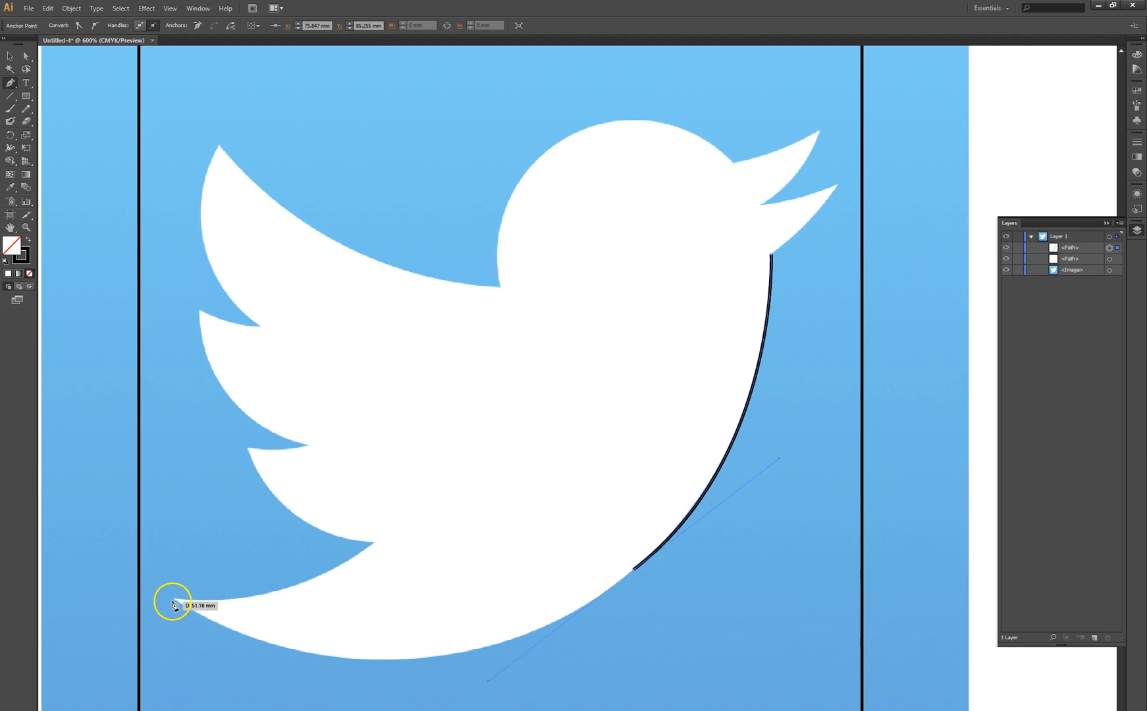
drag(173, 599, 55, 509)
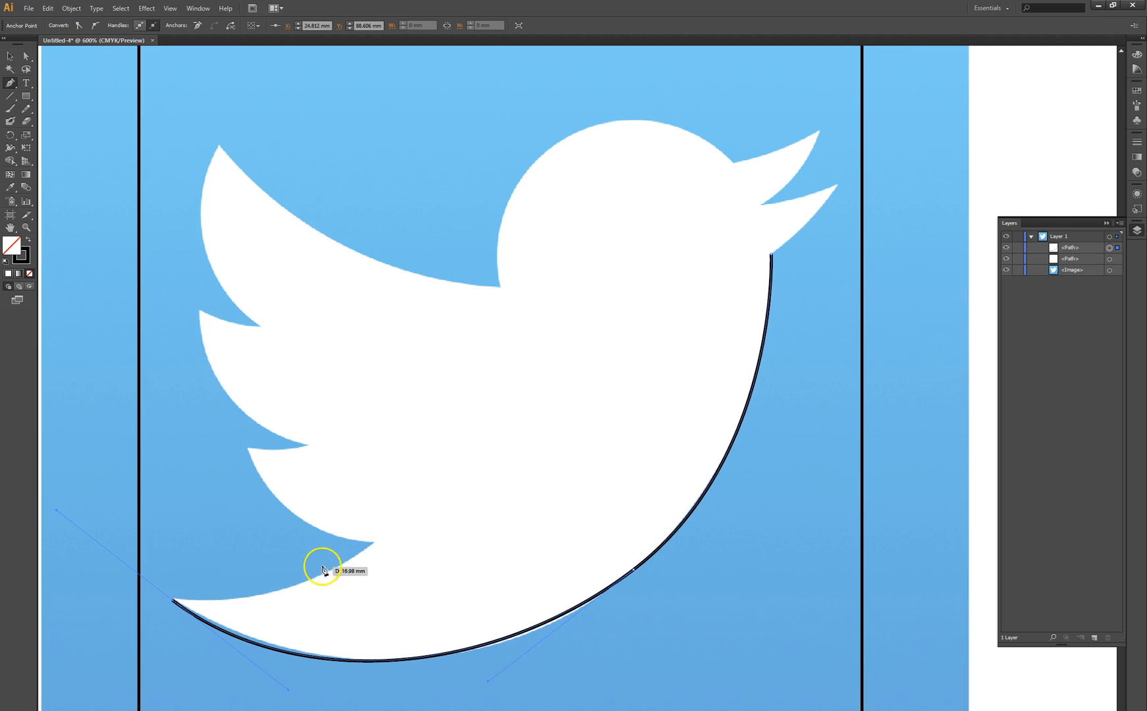
Step: Try to curve the path from the tail tip to the notch below the lowest feather, keeping the tip's outgoing handle
click(372, 544)
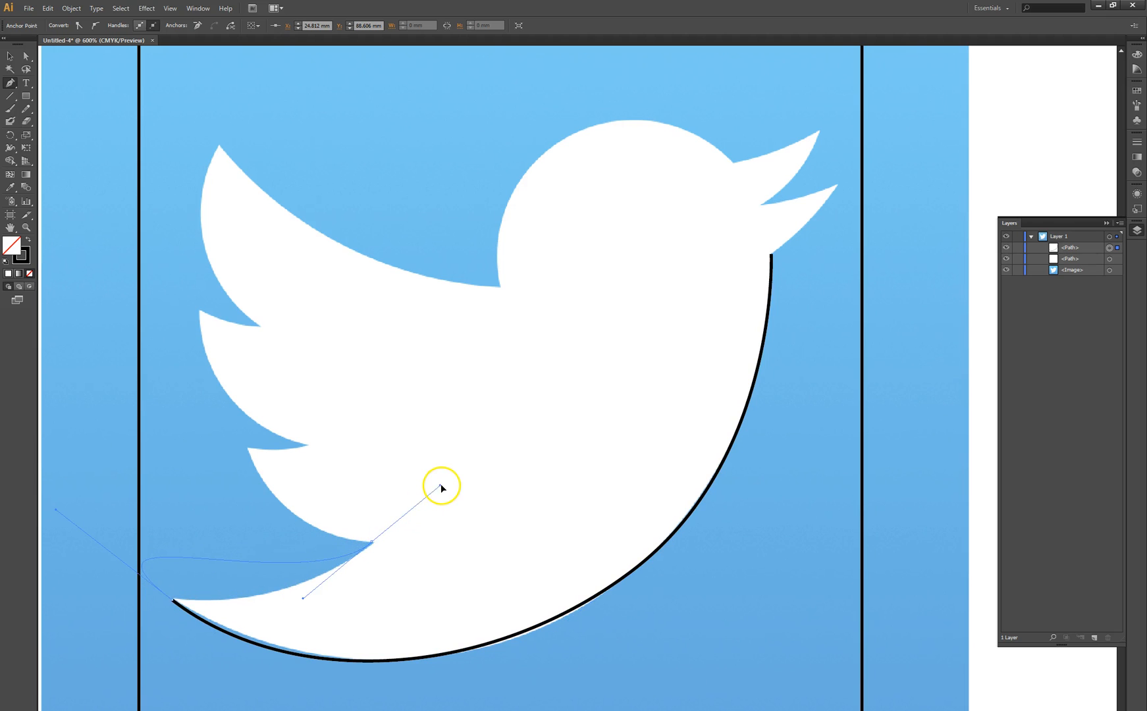
drag(441, 487, 415, 508)
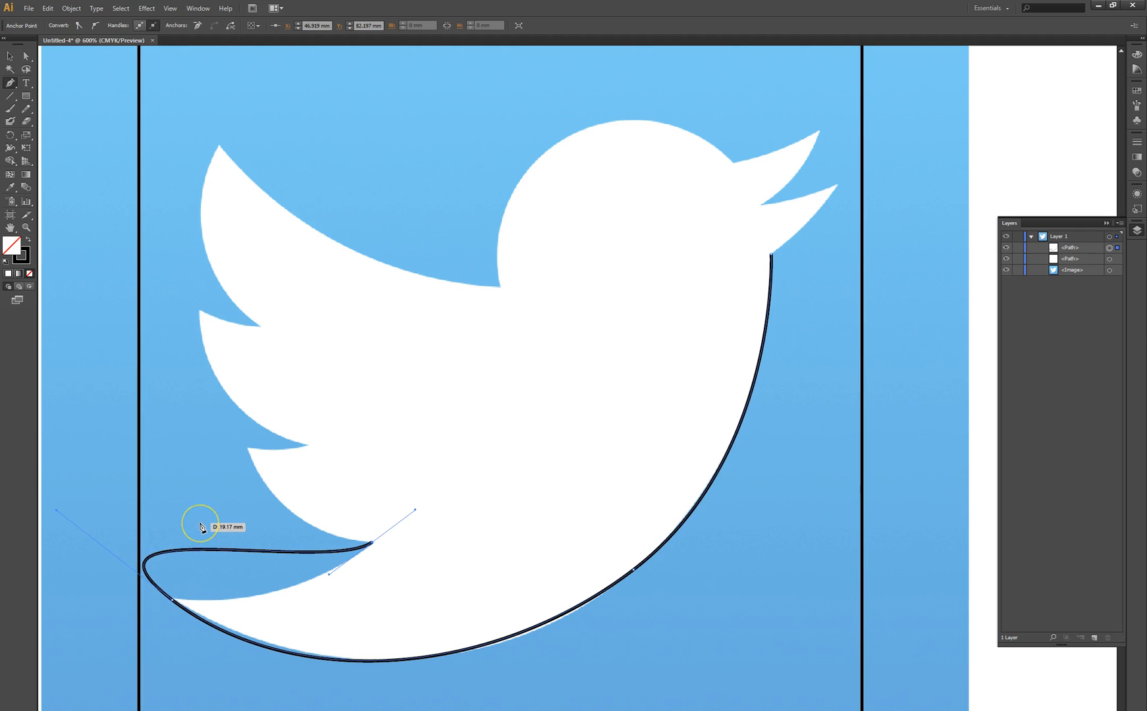
key(ctrl+z)
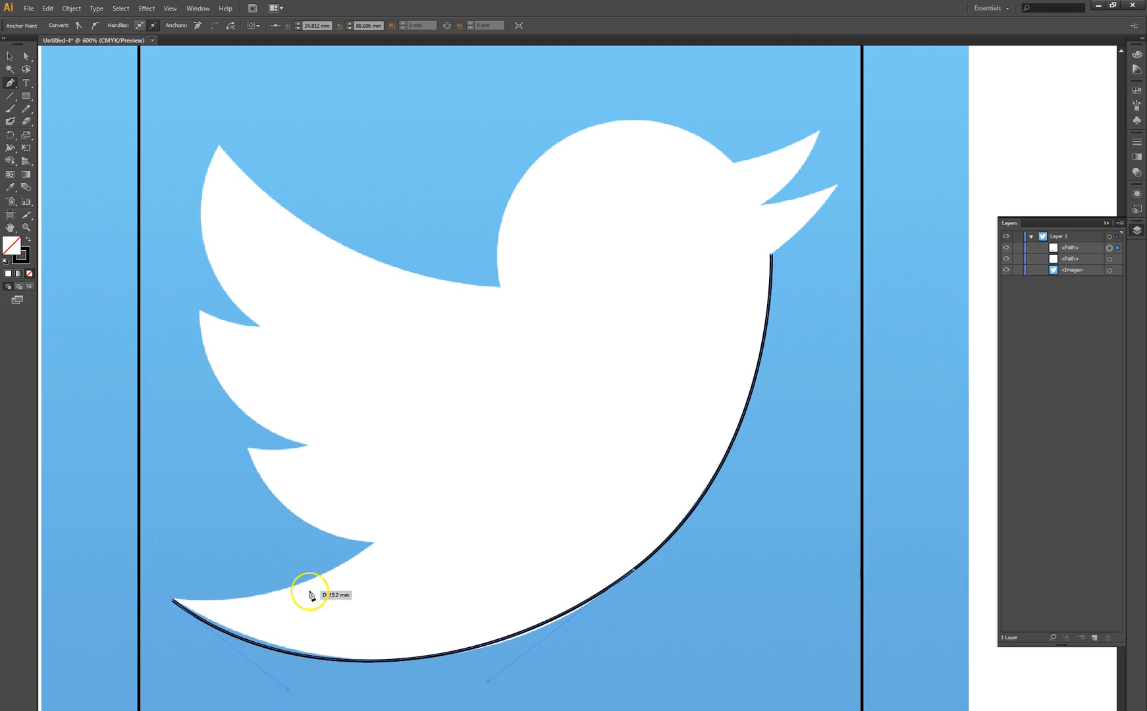
Step: Trace the tail's upper edge with a curve to the notch below the lowest feather, and remove that anchor's outgoing handle
click(373, 544)
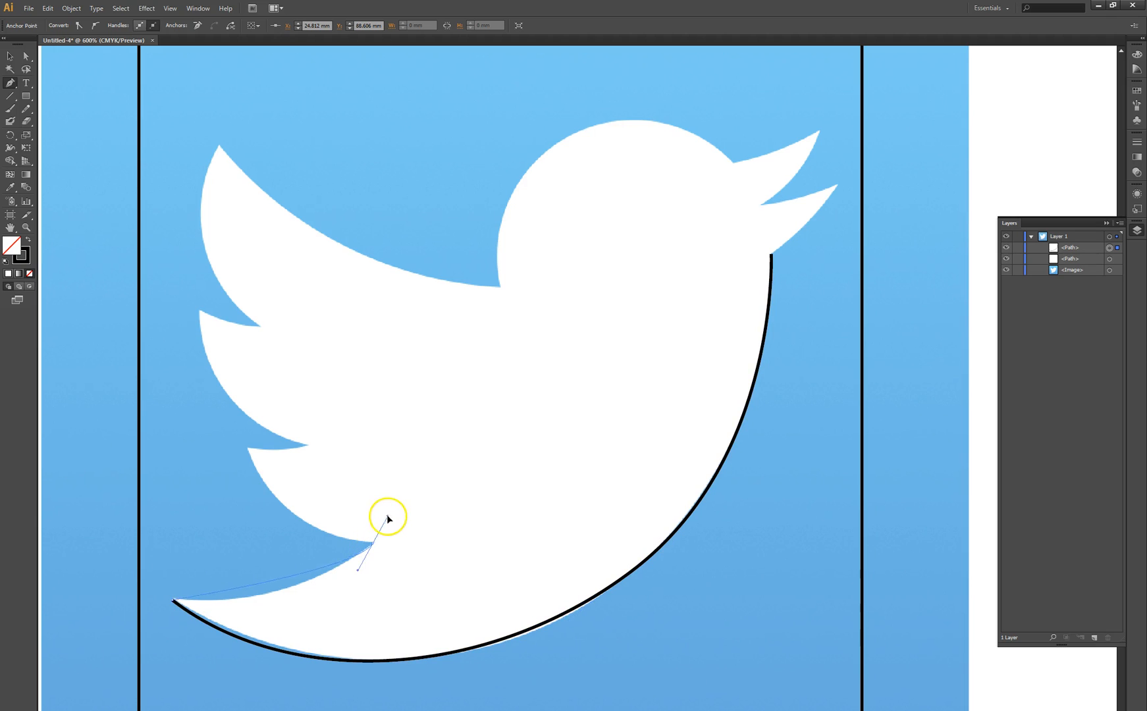
mouse_move(411, 485)
mouse_down()
mouse_move(426, 473)
mouse_move(466, 474)
mouse_up()
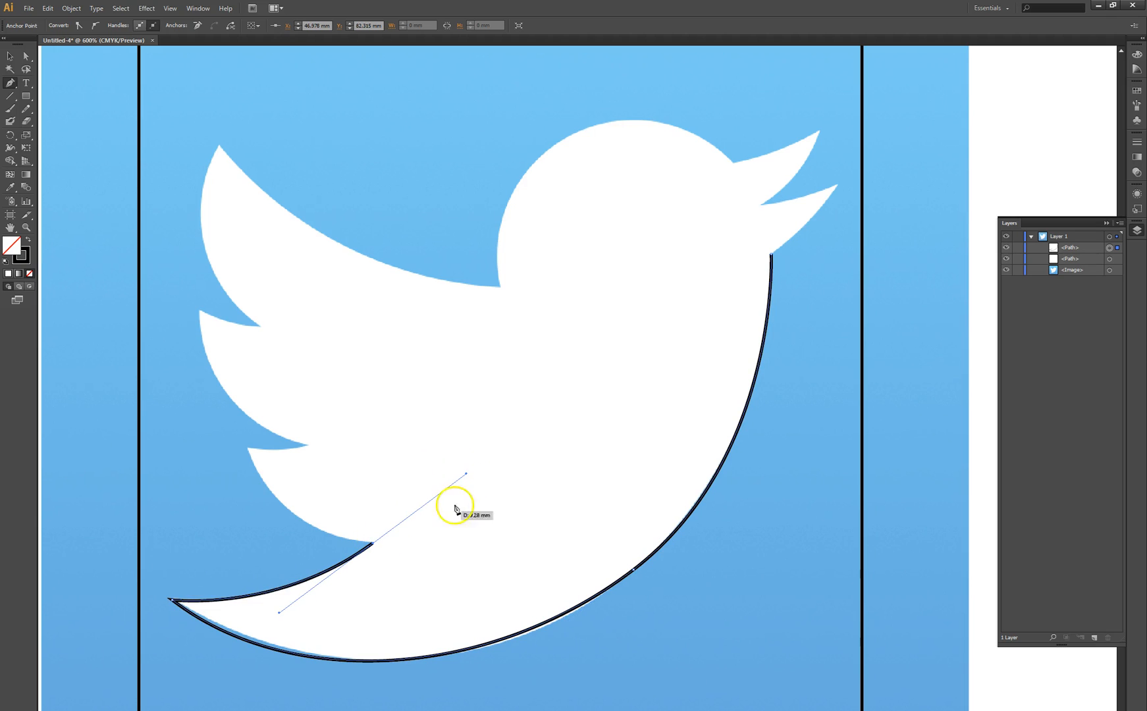
click(372, 545)
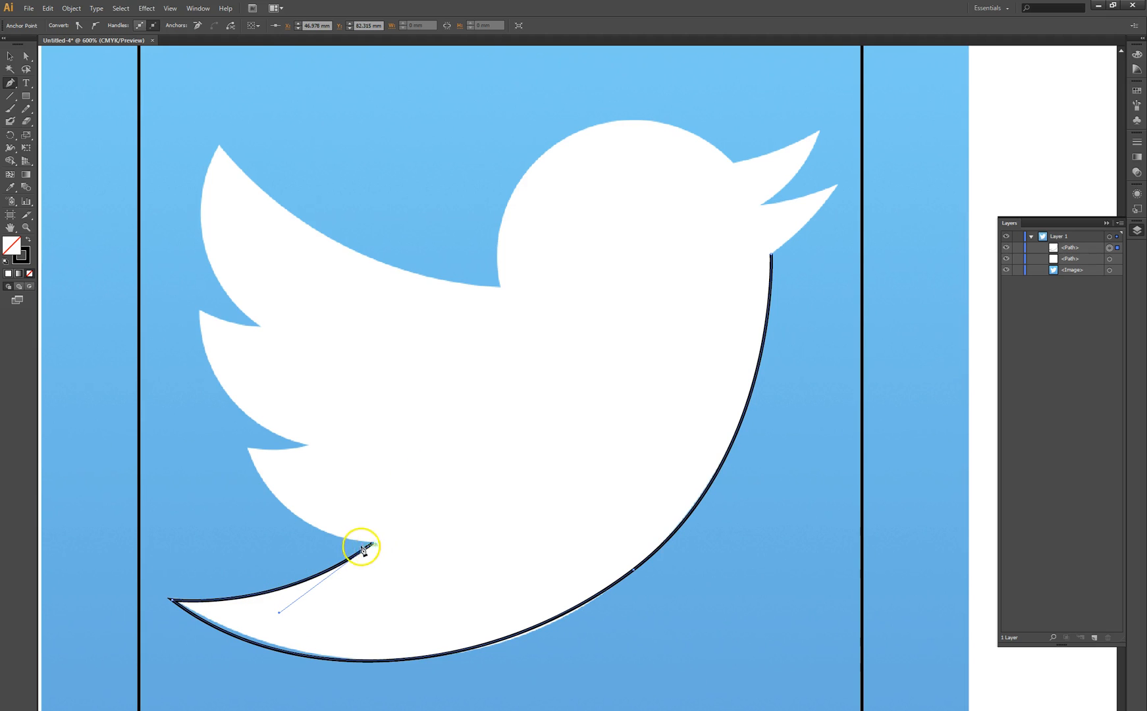
Step: Trace the lowest wing feather around its tip and into the notch below the middle feather, ending in a corner point
drag(247, 448, 208, 346)
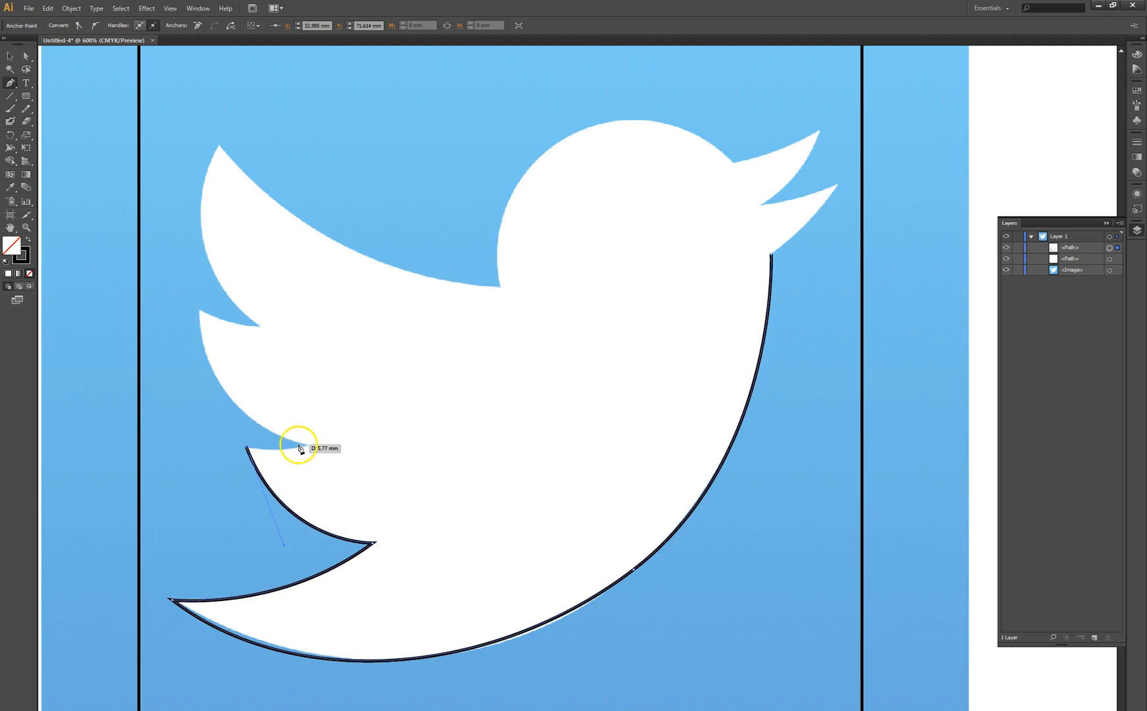
drag(308, 446, 326, 434)
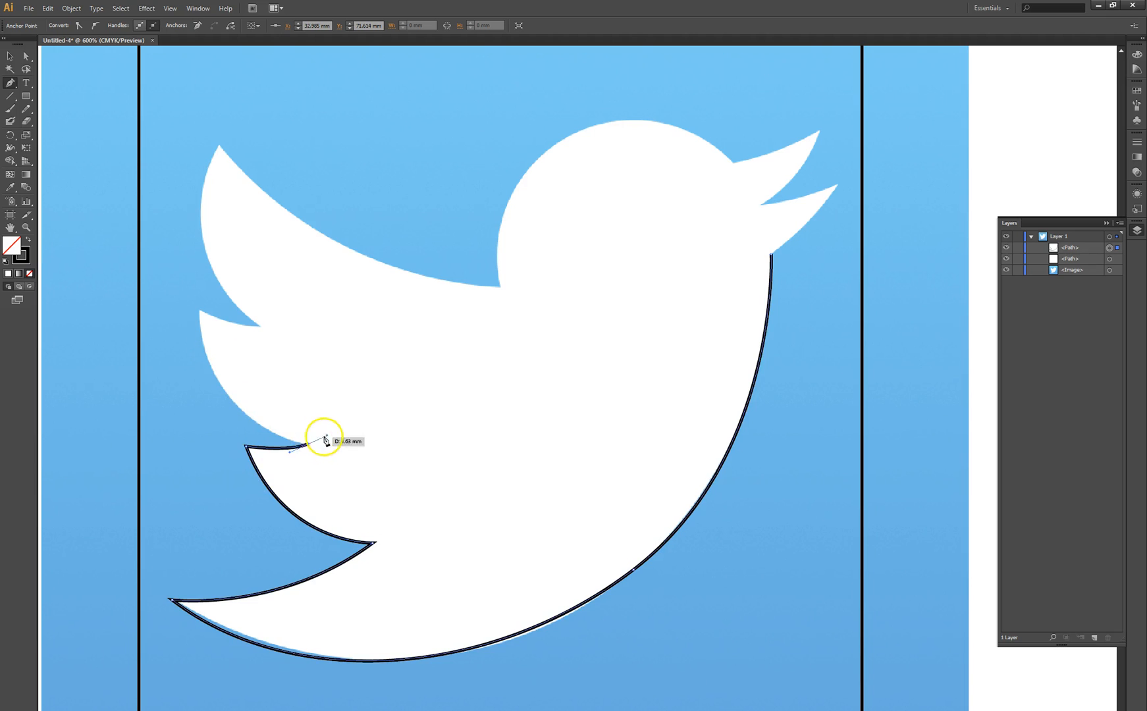
click(308, 446)
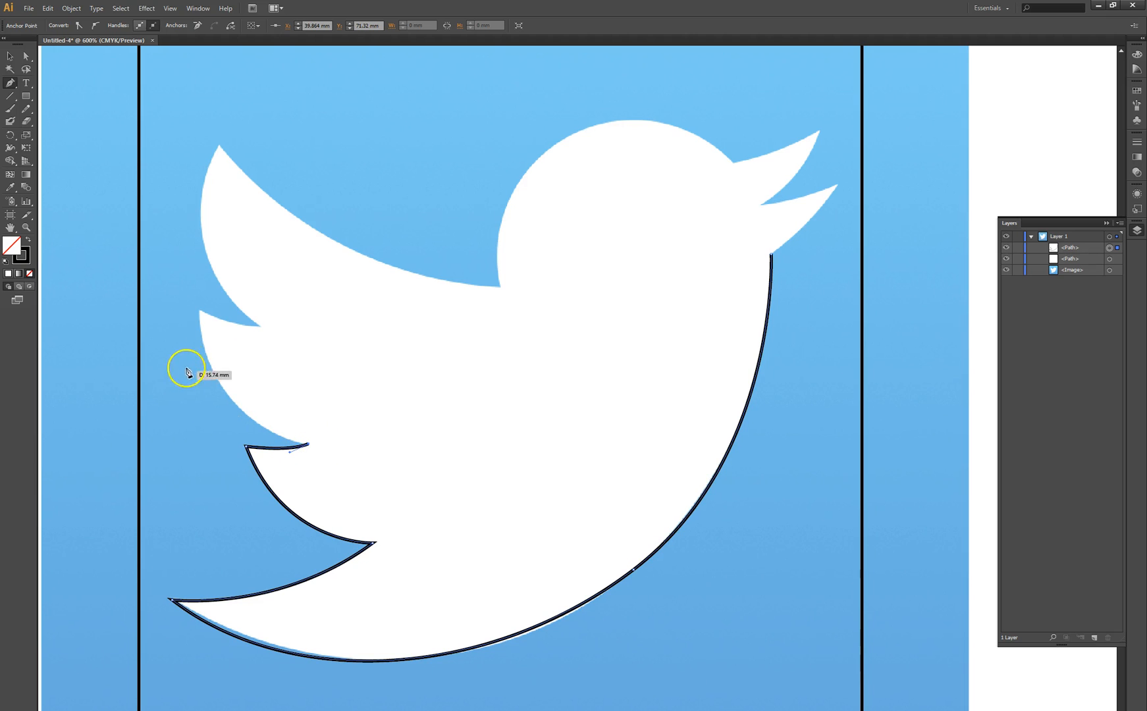
Step: Trace the middle wing feather around its tip and into the notch below the top feather, using corner points
drag(200, 309, 196, 198)
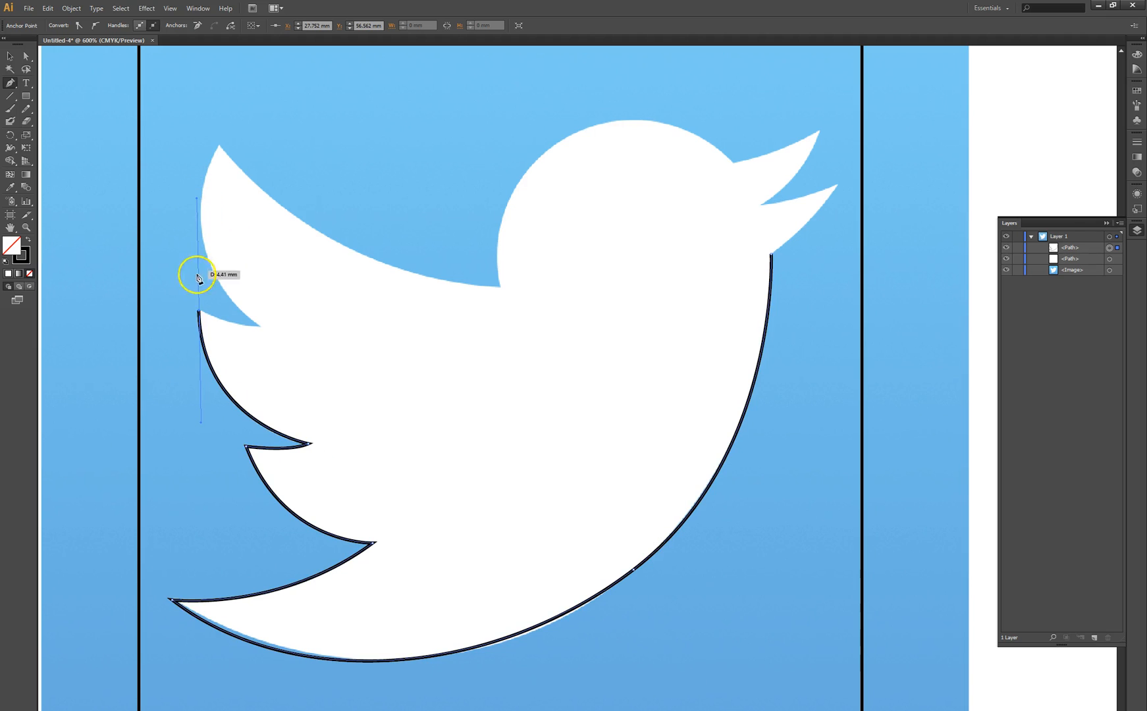
click(200, 309)
drag(262, 327, 273, 322)
click(259, 326)
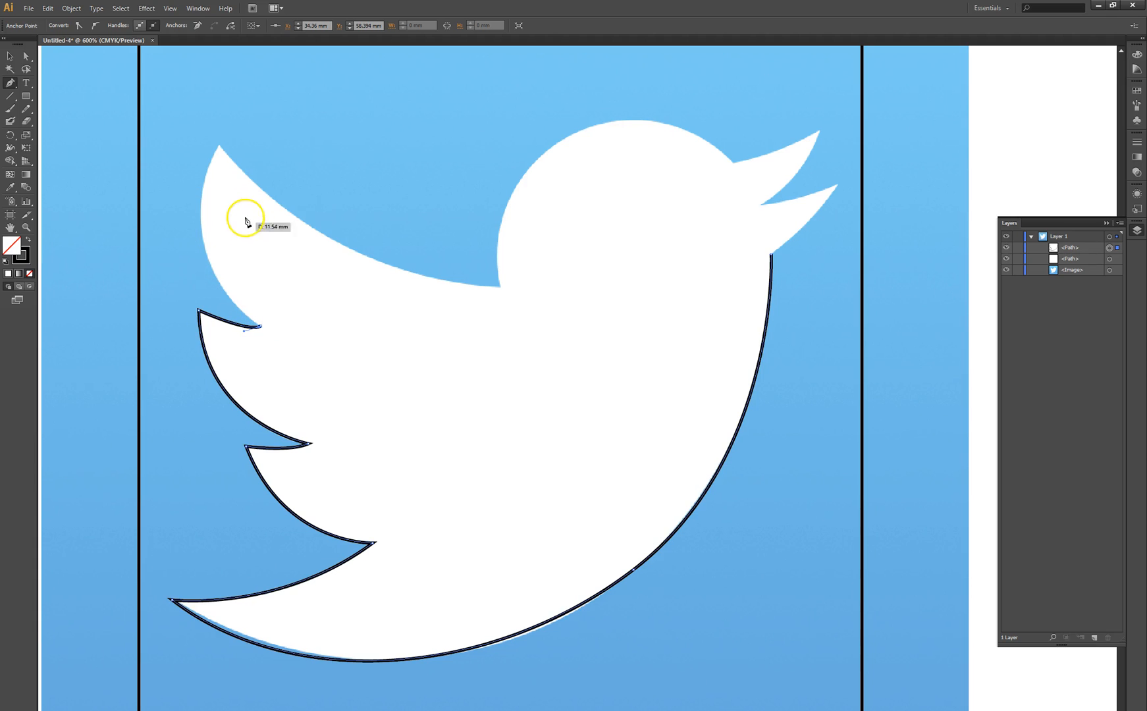
Step: Trace the outer edge of the top feather up to the wing tip, and remove the tip anchor's outgoing handle
drag(219, 148, 266, 186)
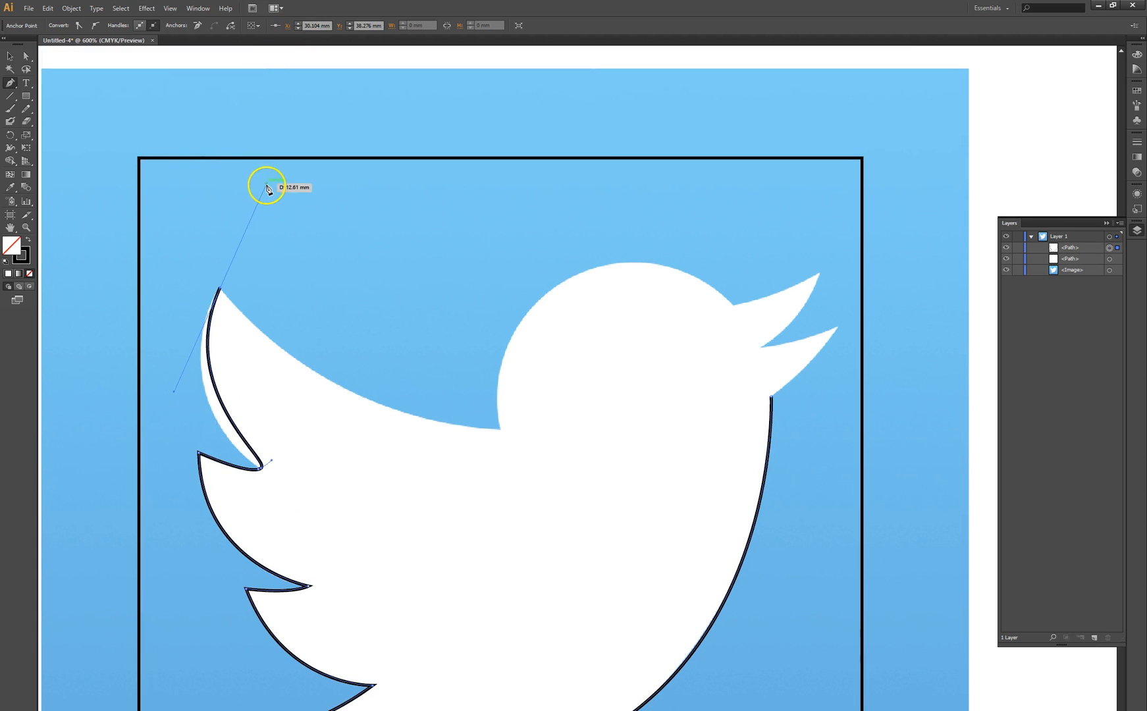
key(ctrl+z)
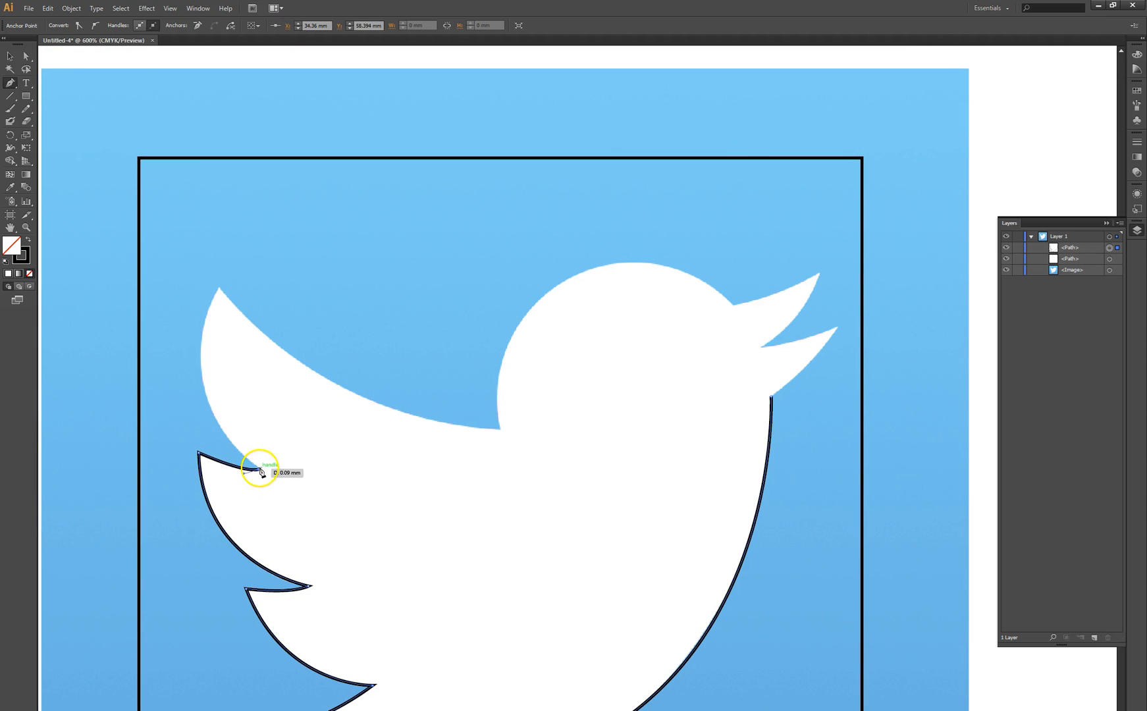
drag(260, 469, 261, 468)
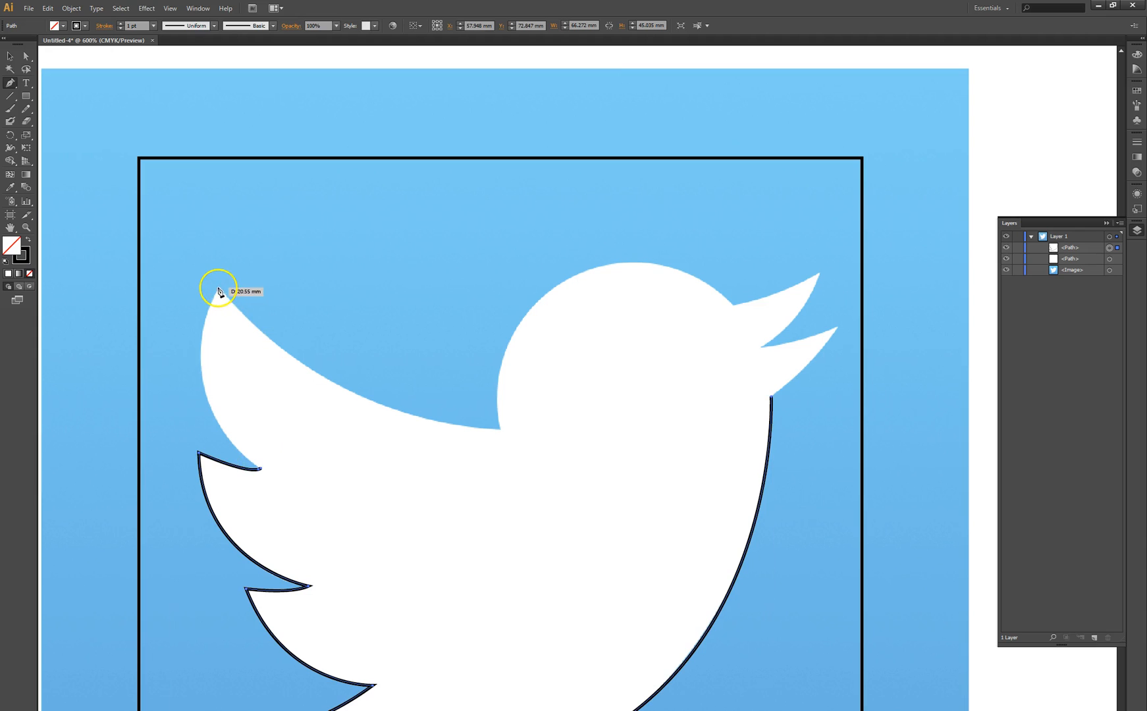
drag(218, 287, 277, 158)
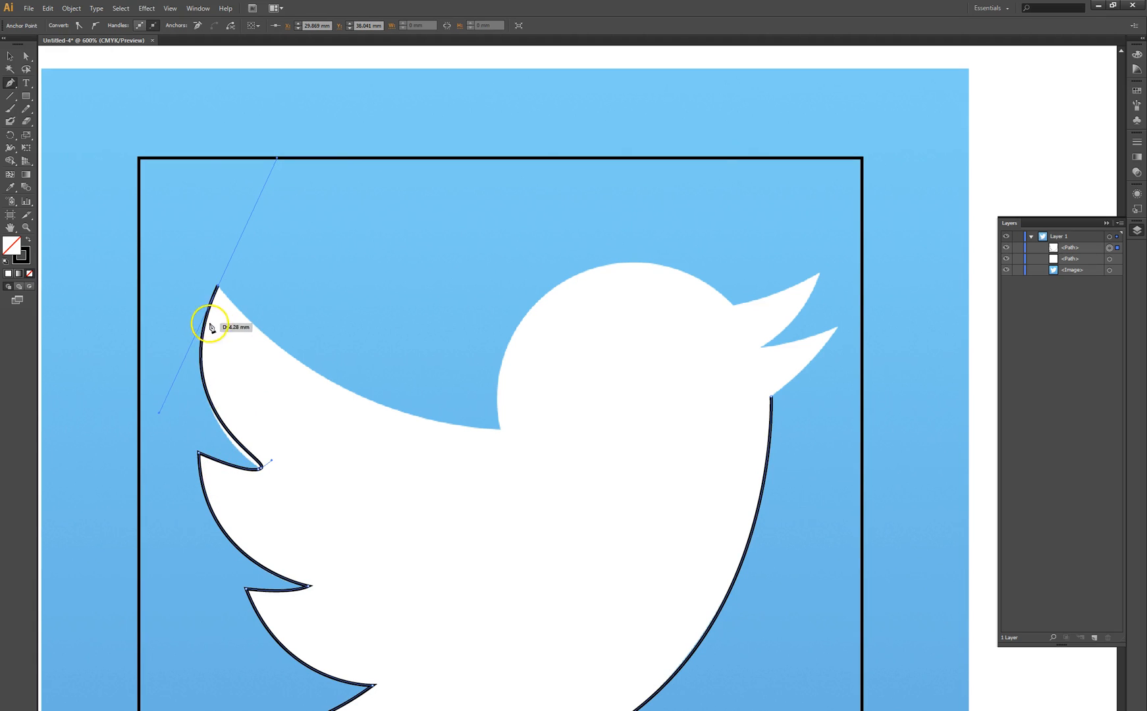
click(218, 287)
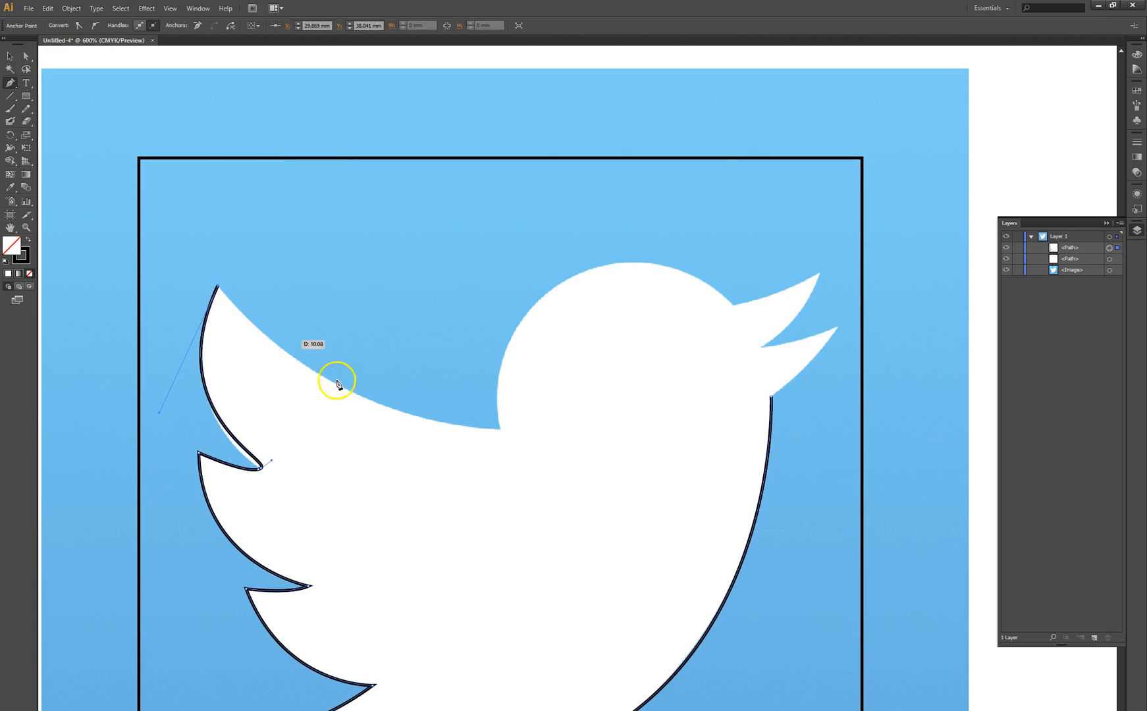
Step: Trace the wing's top edge to the neck and continue the curve over the head to the base of the upper beak
mouse_move(497, 429)
mouse_down()
mouse_move(566, 379)
mouse_move(650, 401)
mouse_move(679, 436)
mouse_up()
click(500, 429)
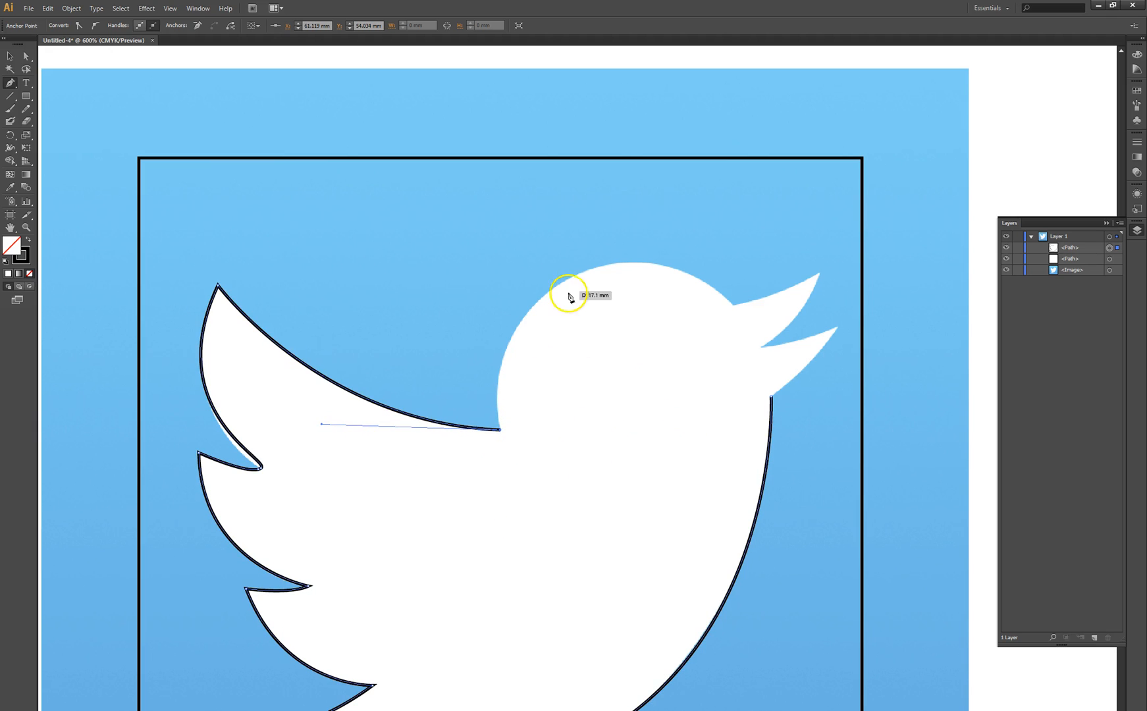
drag(577, 274, 682, 223)
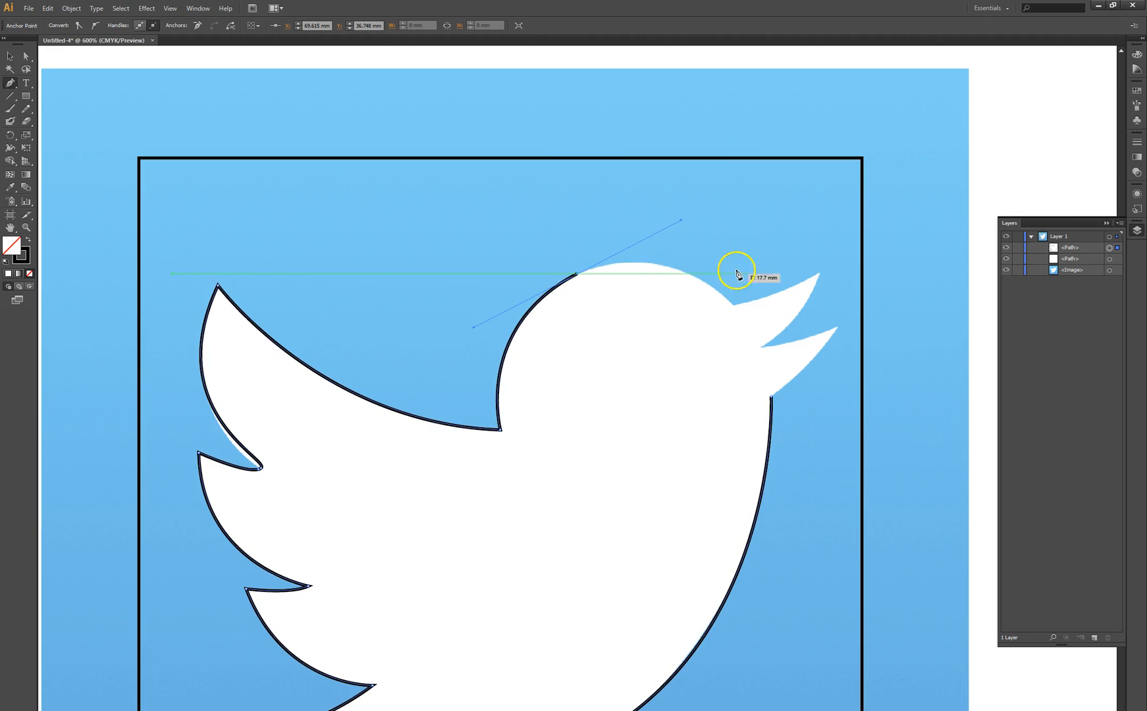
drag(734, 308, 709, 328)
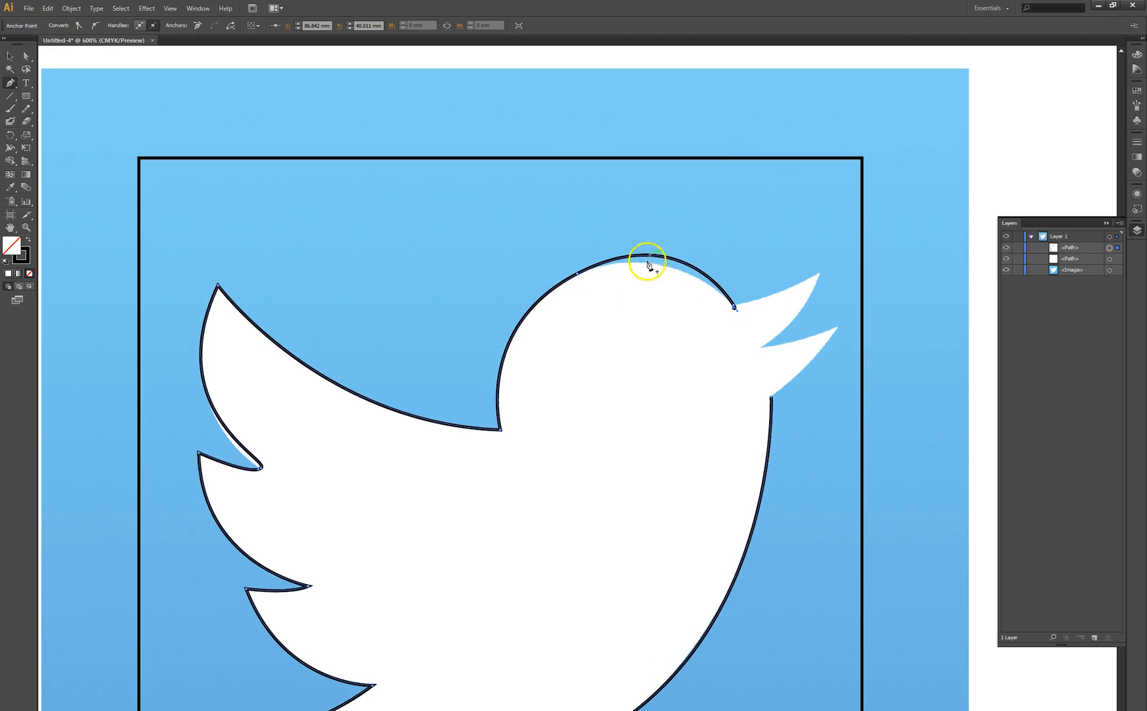
Step: Trace the upper beak to its tip and back to the notch between the beaks, ending in a corner point
drag(658, 265, 820, 274)
drag(762, 348, 712, 380)
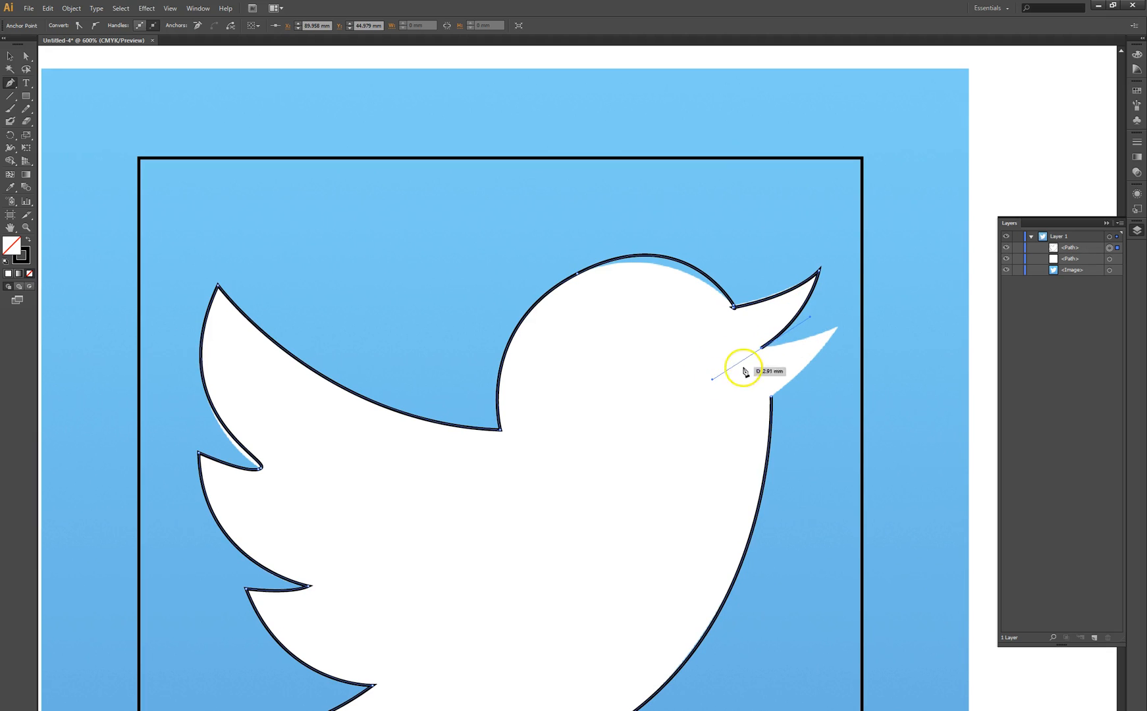
click(762, 348)
drag(835, 327, 852, 318)
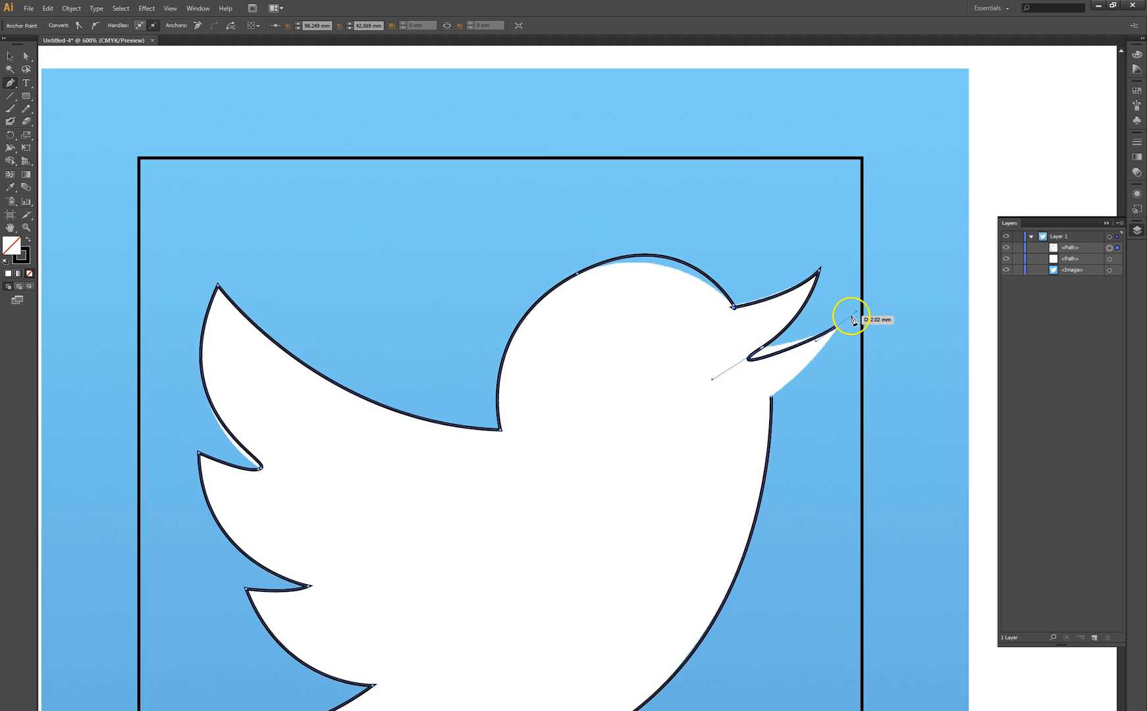
drag(762, 348, 764, 351)
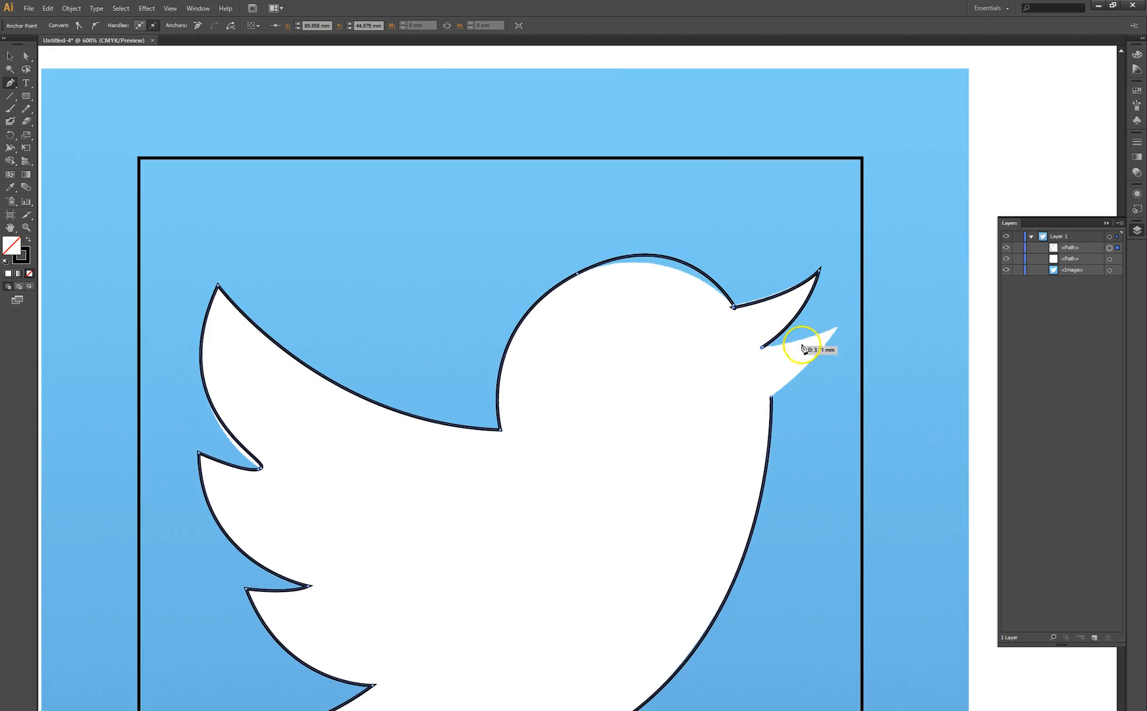
Step: Trace the lower beak, close the path at its starting anchor, and deselect the finished bird outline
drag(834, 331, 856, 313)
click(834, 332)
drag(775, 397, 730, 421)
click(11, 59)
click(144, 105)
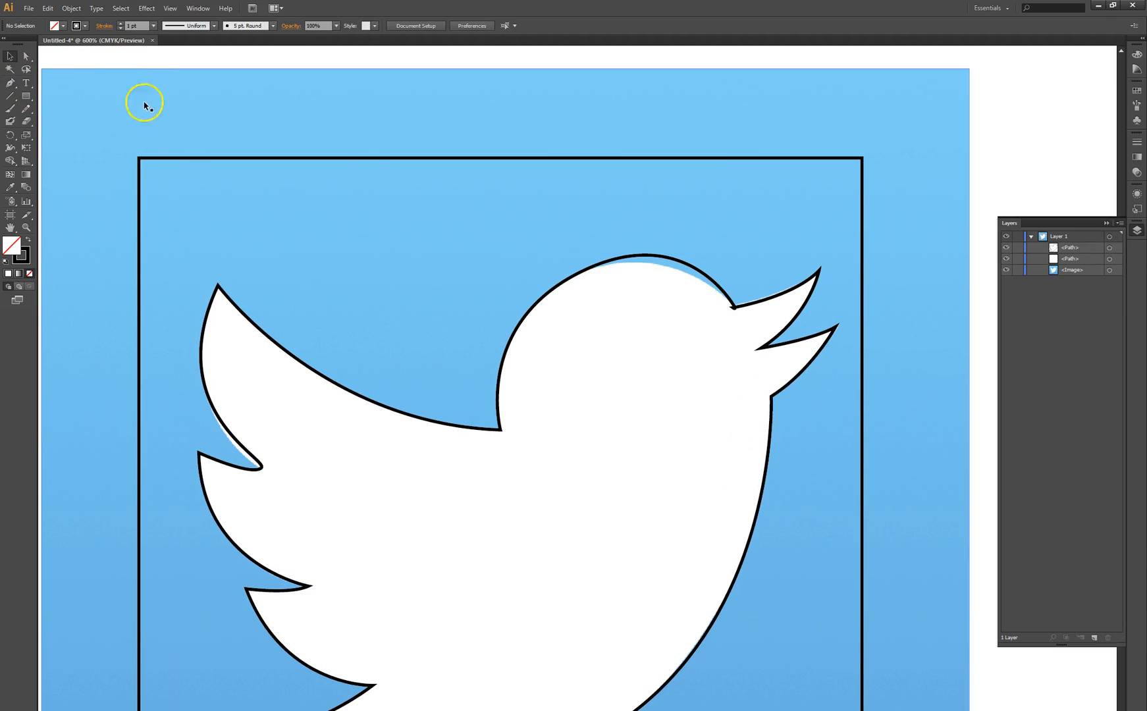
click(31, 56)
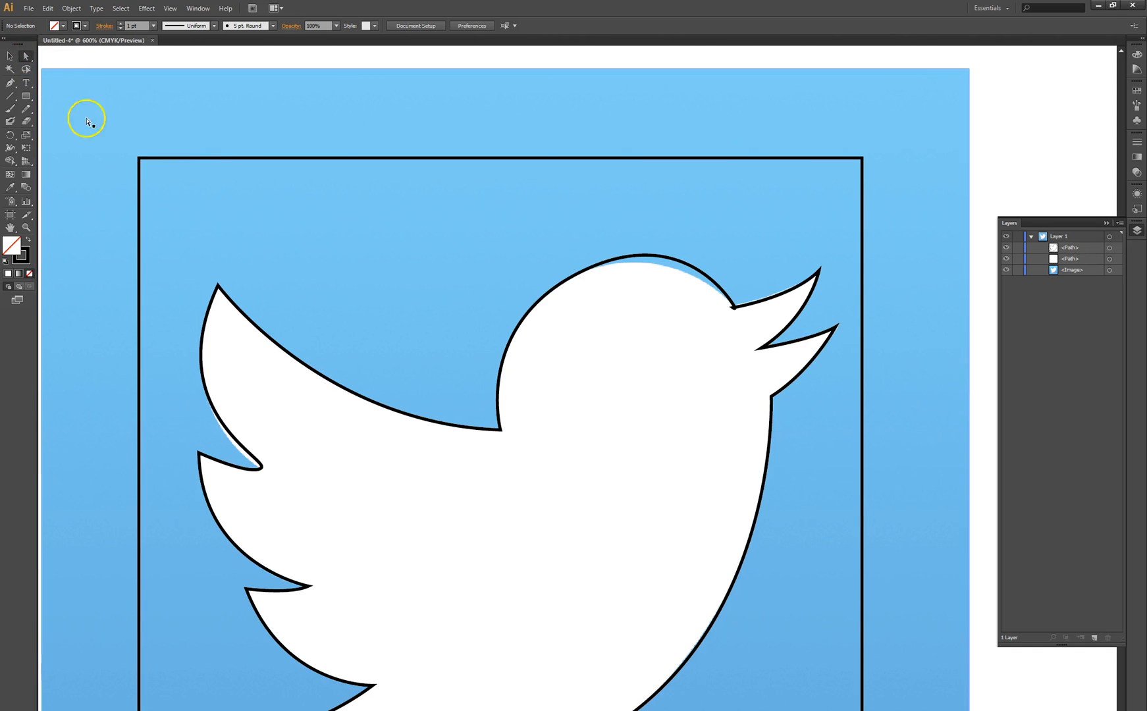
click(4, 57)
click(25, 57)
Step: Try moving the bird image up and to the right as a whole with the Selection tool, and undo the move
click(9, 57)
click(252, 321)
drag(263, 328, 291, 263)
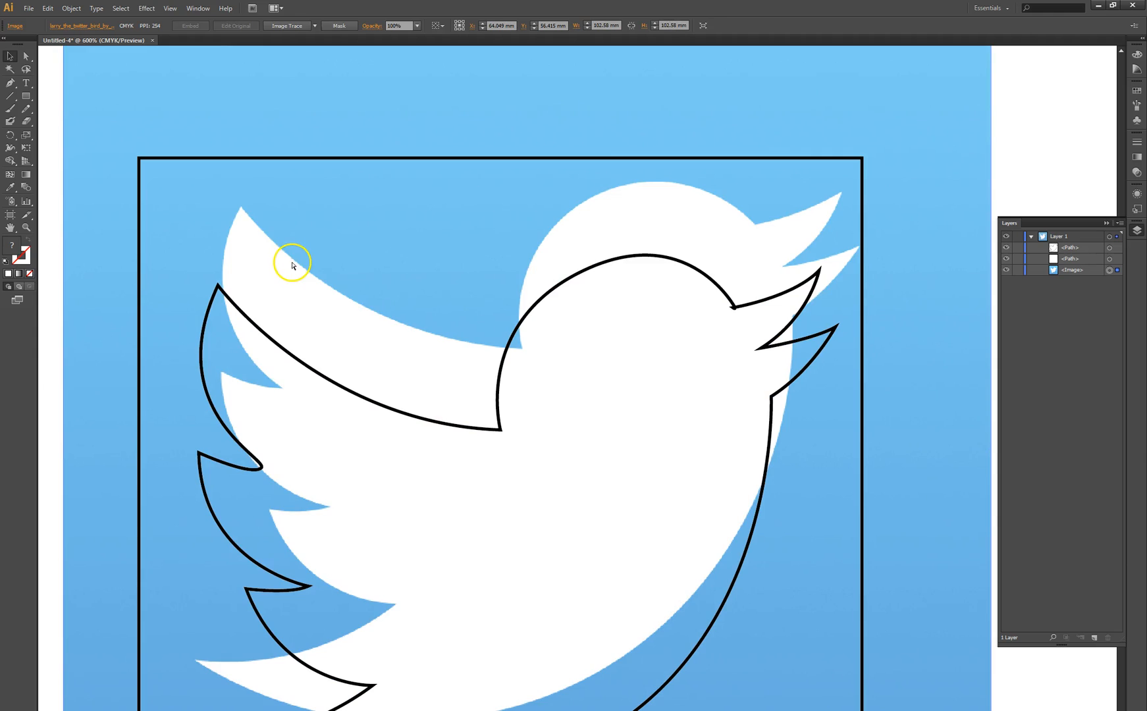
key(ctrl+z)
Step: Try moving the whole traced bird outline up and to the right off the image, and undo the move
click(252, 321)
drag(253, 323, 278, 259)
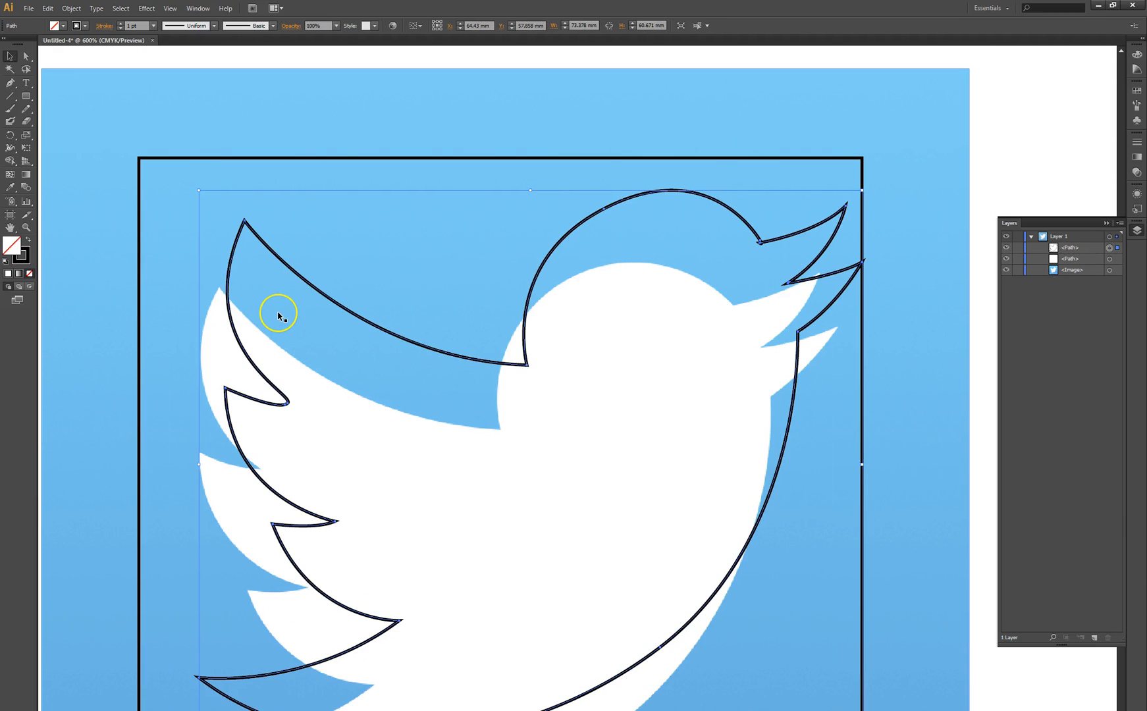
key(ctrl+z)
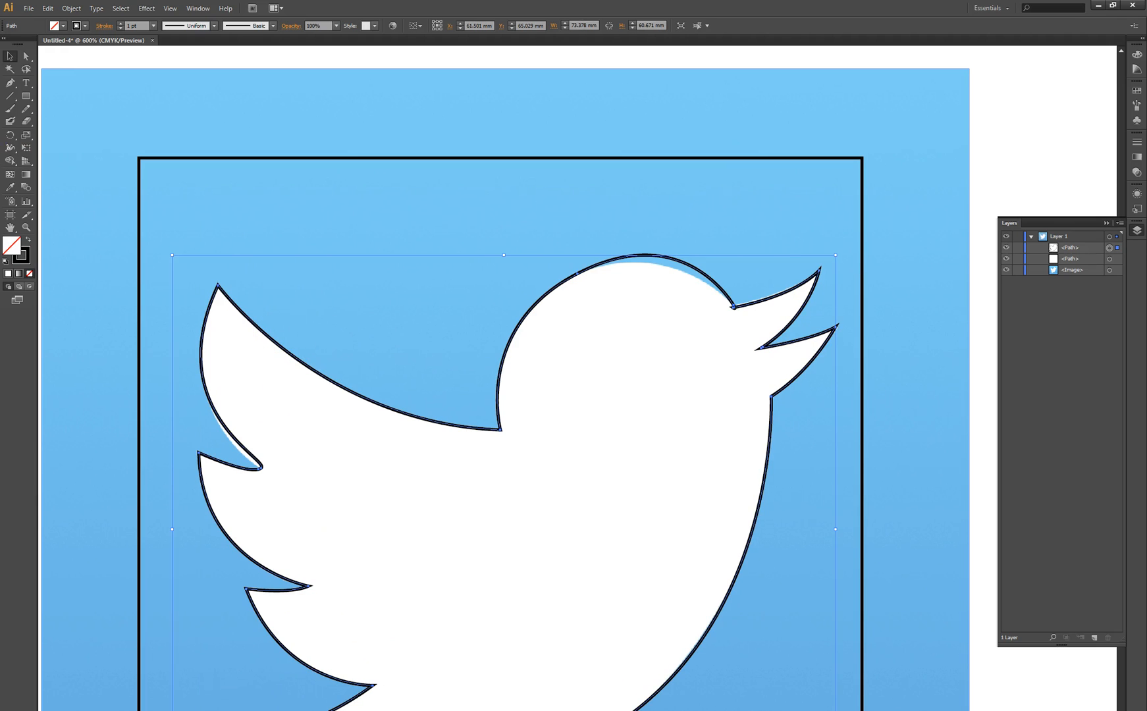
Step: Shorten and lower the direction handle of the anchor atop the head with Direct Selection so the crown curve follows the image
click(26, 56)
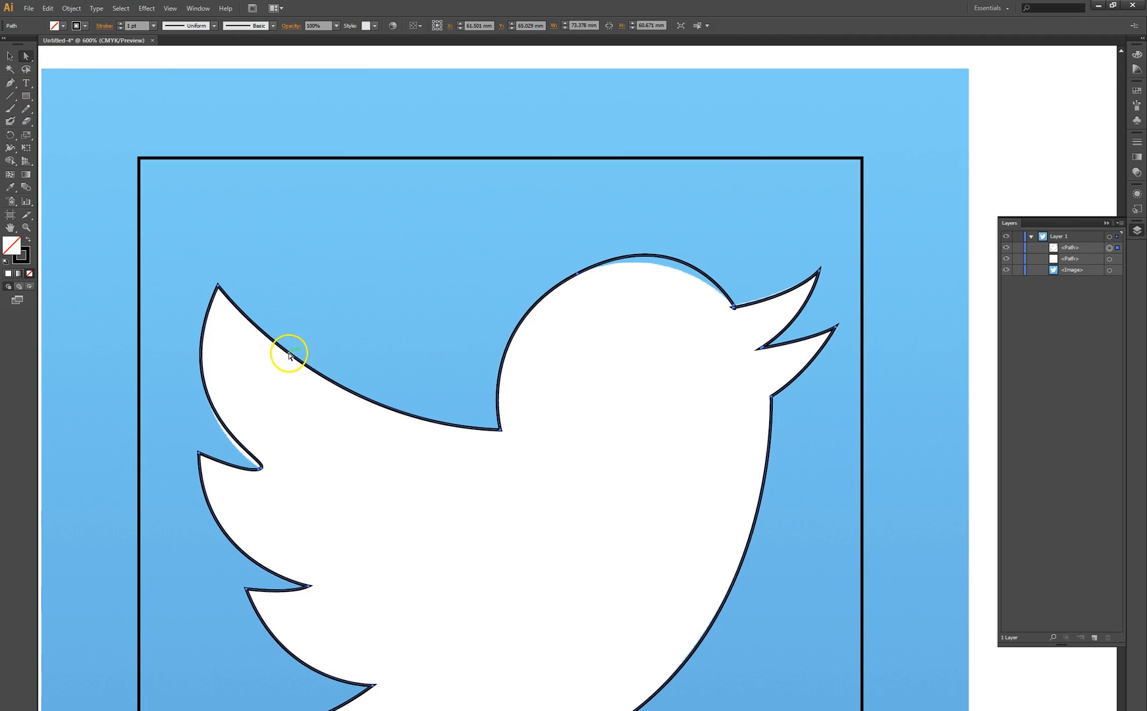
click(577, 271)
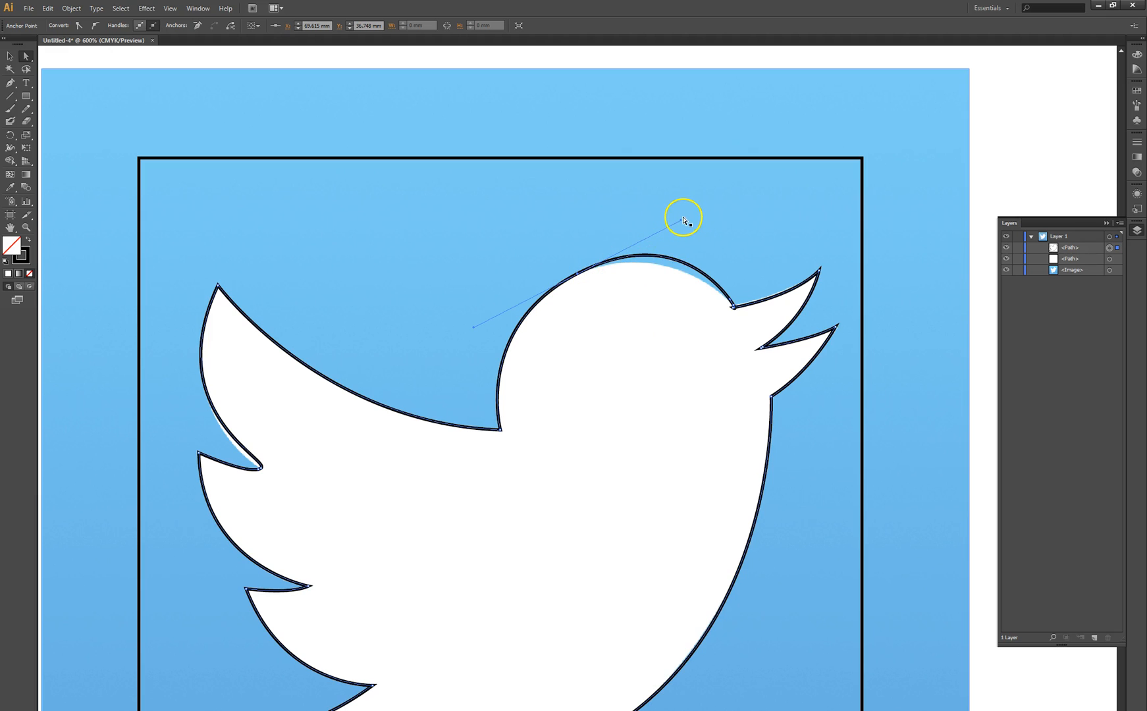
drag(681, 221, 653, 232)
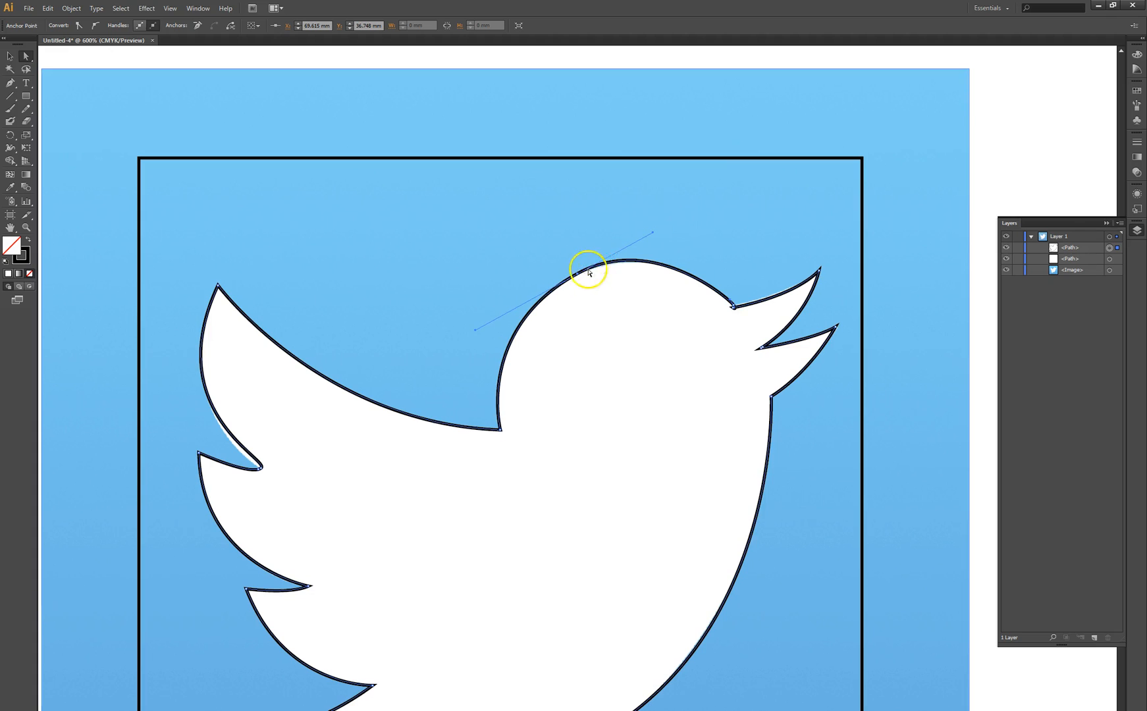
drag(576, 277, 654, 230)
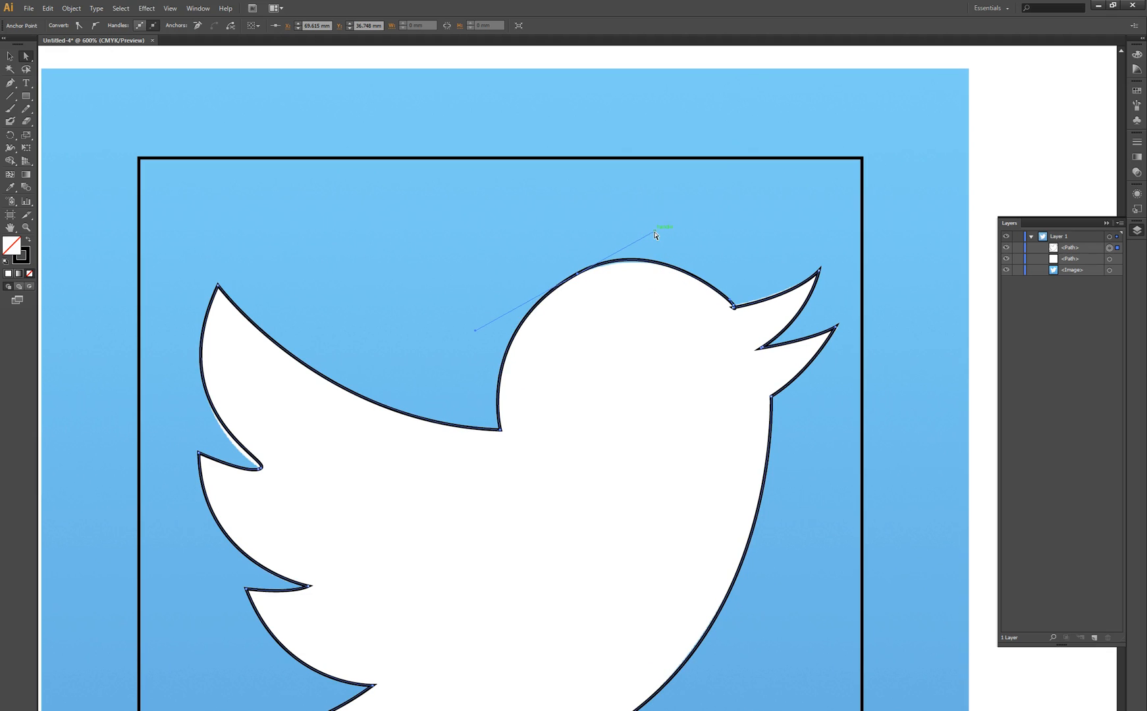
Step: Clean up the looped corner where the head meets the upper beak by repositioning its anchor and handle, and deselect the outline
ctrl+click(741, 305)
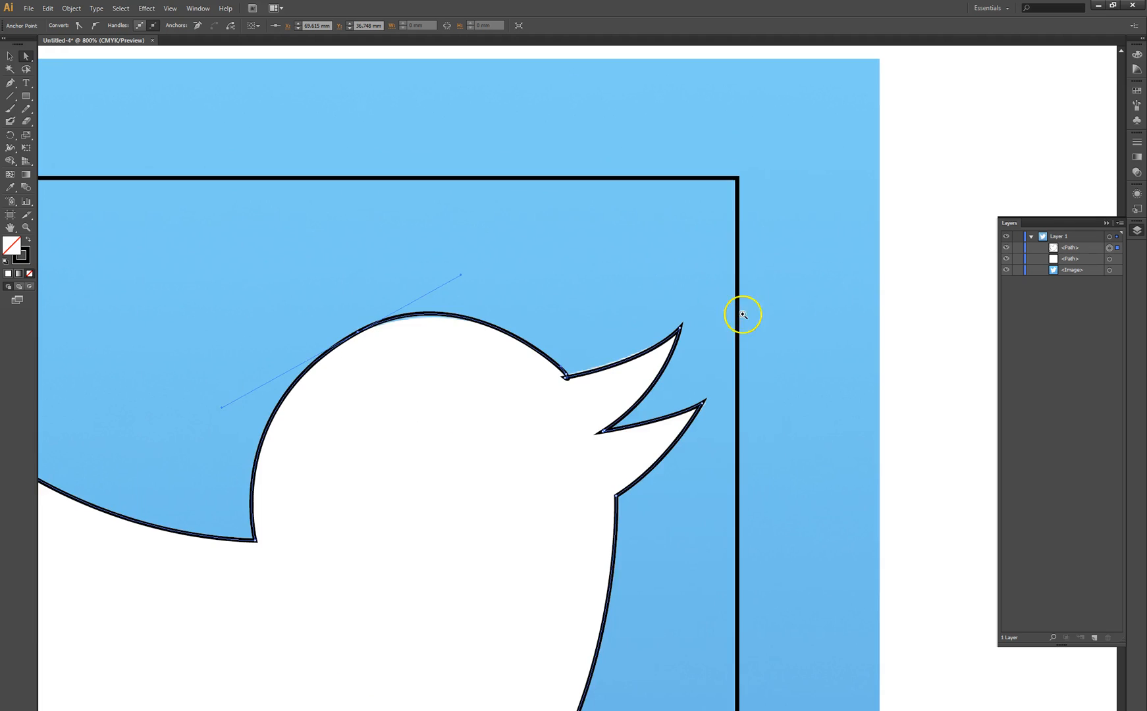
ctrl+click(595, 369)
ctrl+click(519, 405)
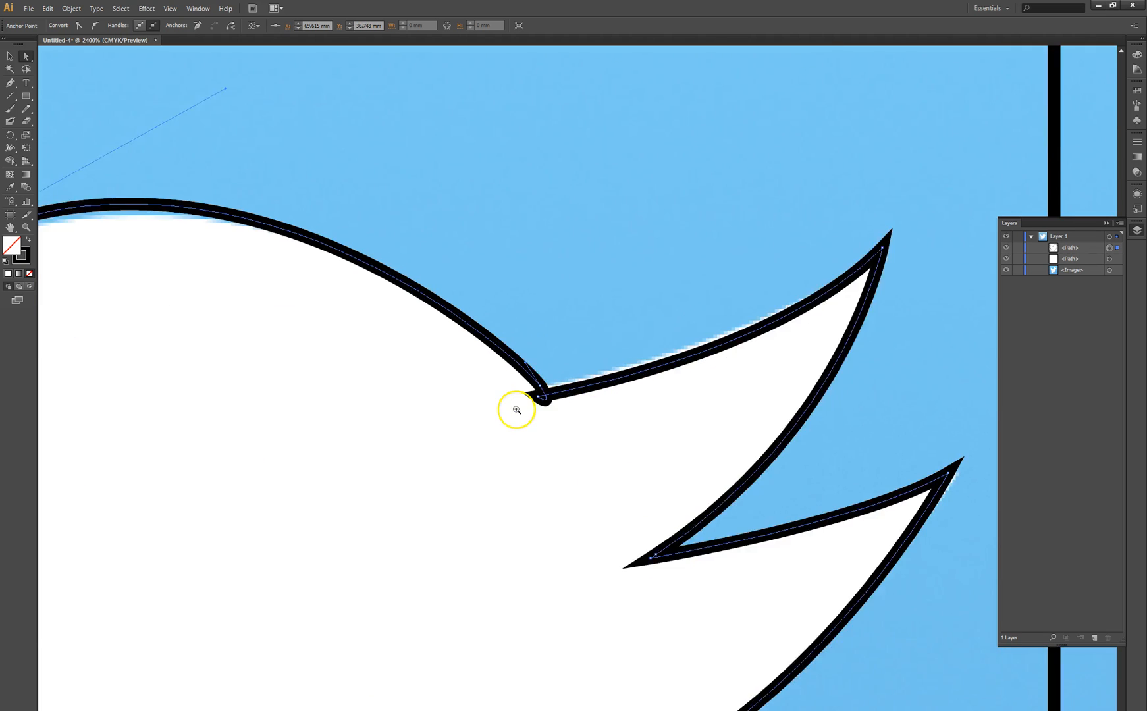
ctrl+click(601, 377)
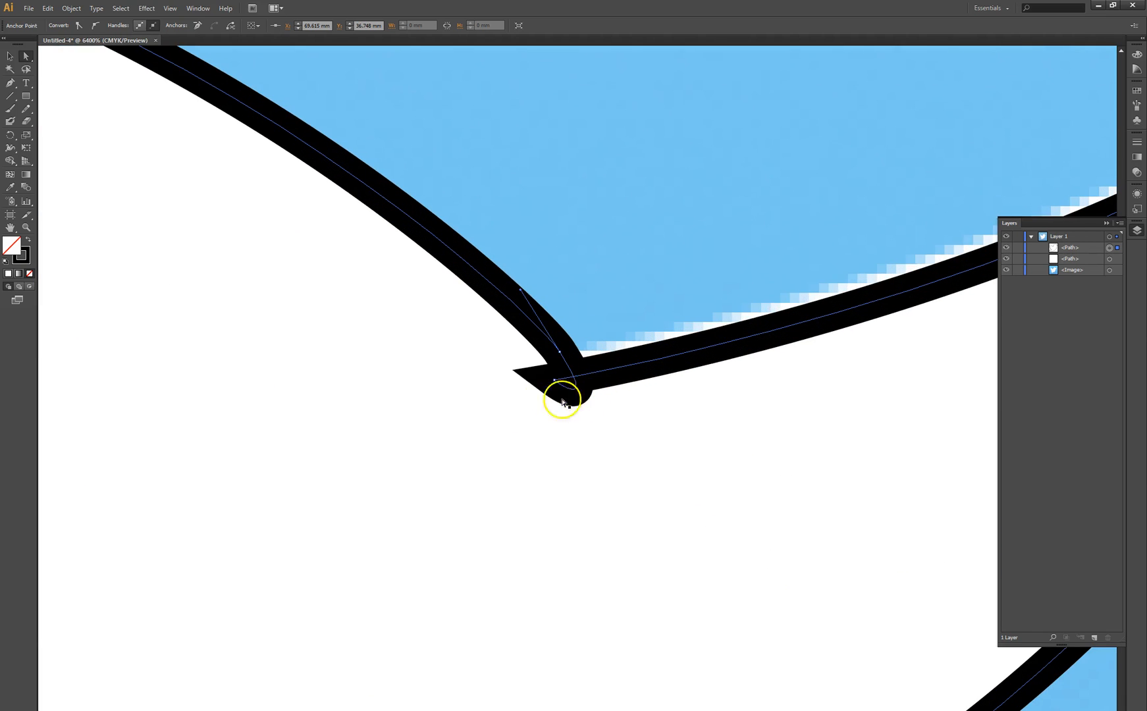
mouse_move(521, 291)
mouse_down()
mouse_move(564, 283)
mouse_move(520, 295)
mouse_up()
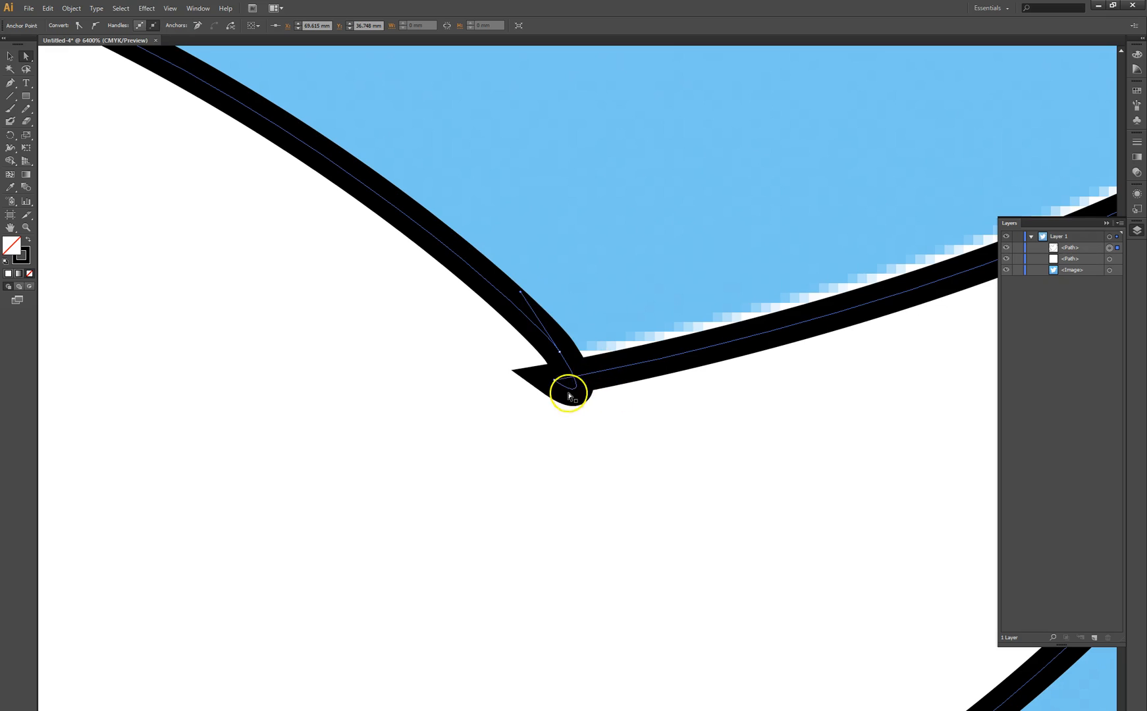
drag(555, 384, 599, 414)
click(560, 354)
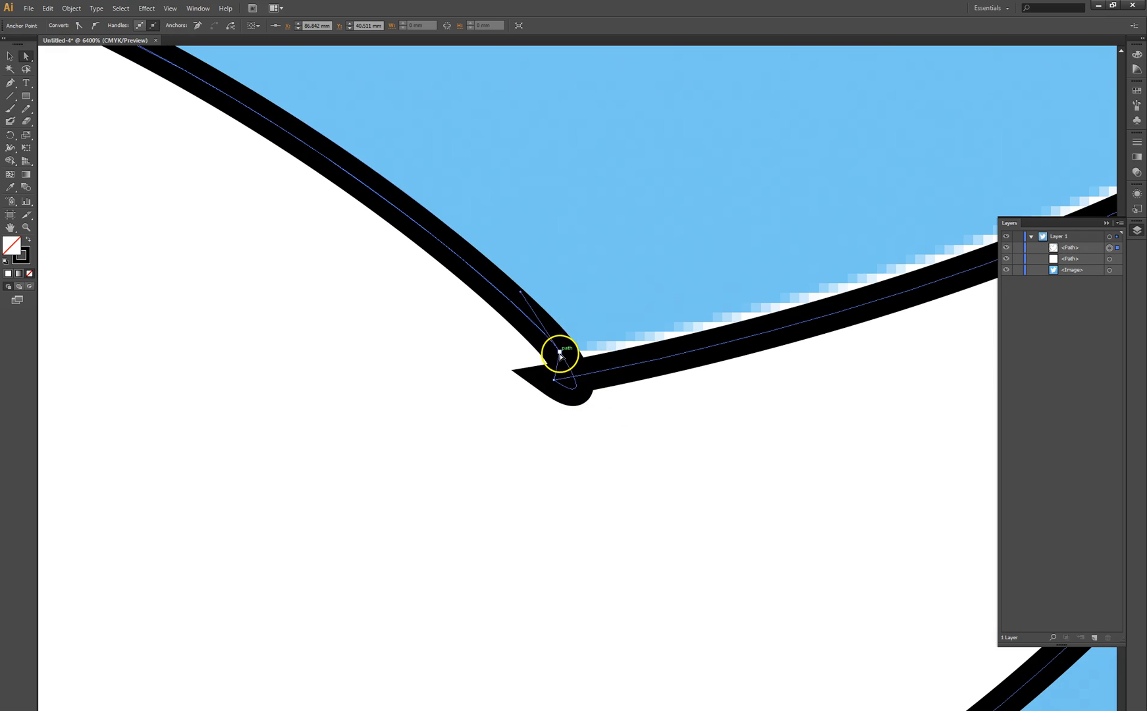
mouse_move(559, 353)
mouse_down()
mouse_move(576, 369)
mouse_move(550, 381)
mouse_move(579, 363)
mouse_up()
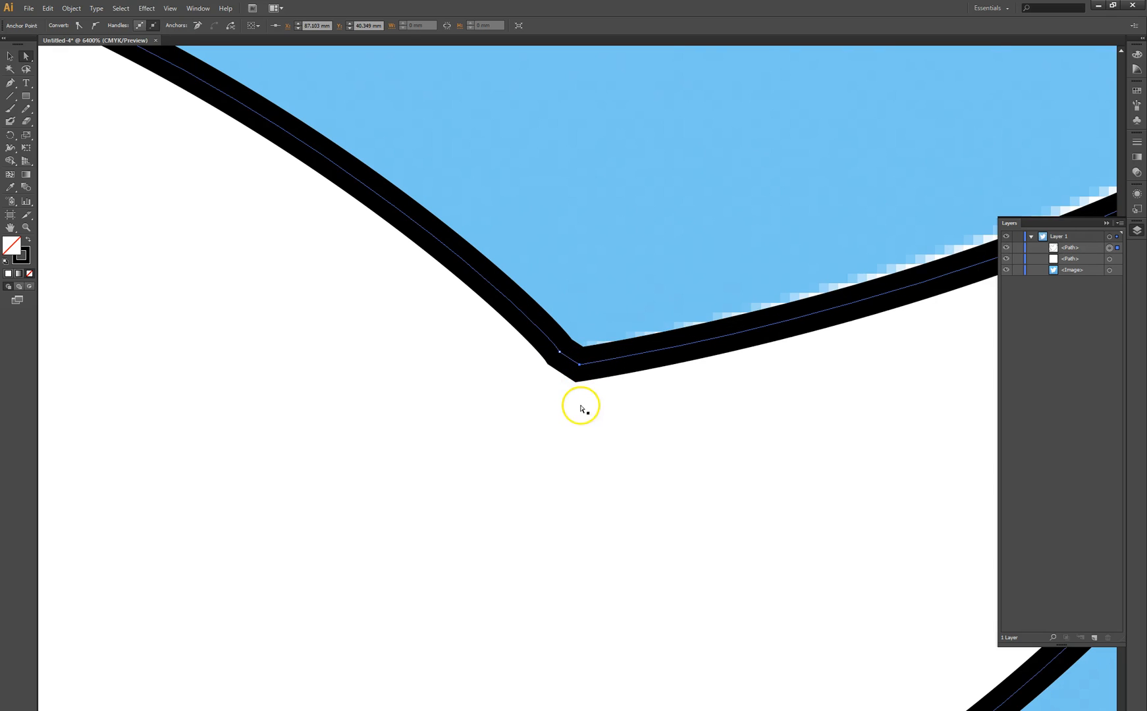
click(424, 229)
Step: Retract the direction handle at the notch below the uppermost wing feather so the feather's lower edge follows the image, and deselect
ctrl+alt+click(584, 402)
ctrl+alt+click(584, 403)
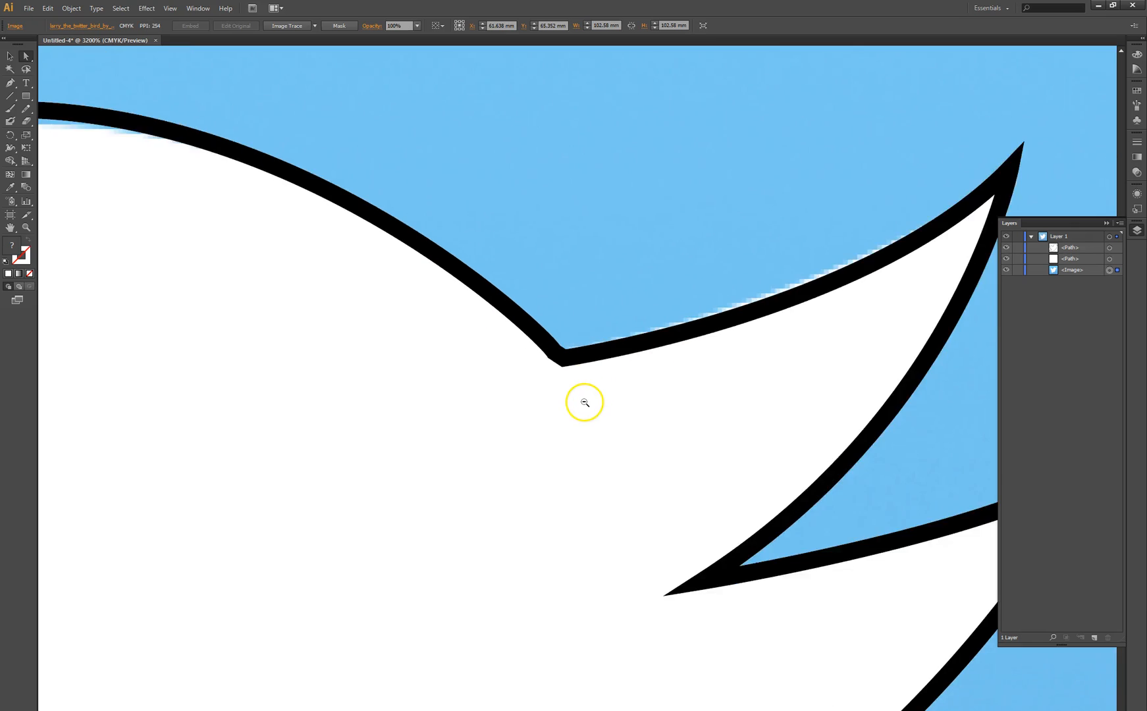
ctrl+alt+click(583, 402)
ctrl+alt+click(583, 402)
ctrl+alt+click(583, 402)
drag(407, 427, 773, 284)
drag(277, 375, 607, 324)
drag(275, 269, 338, 263)
ctrl+click(399, 425)
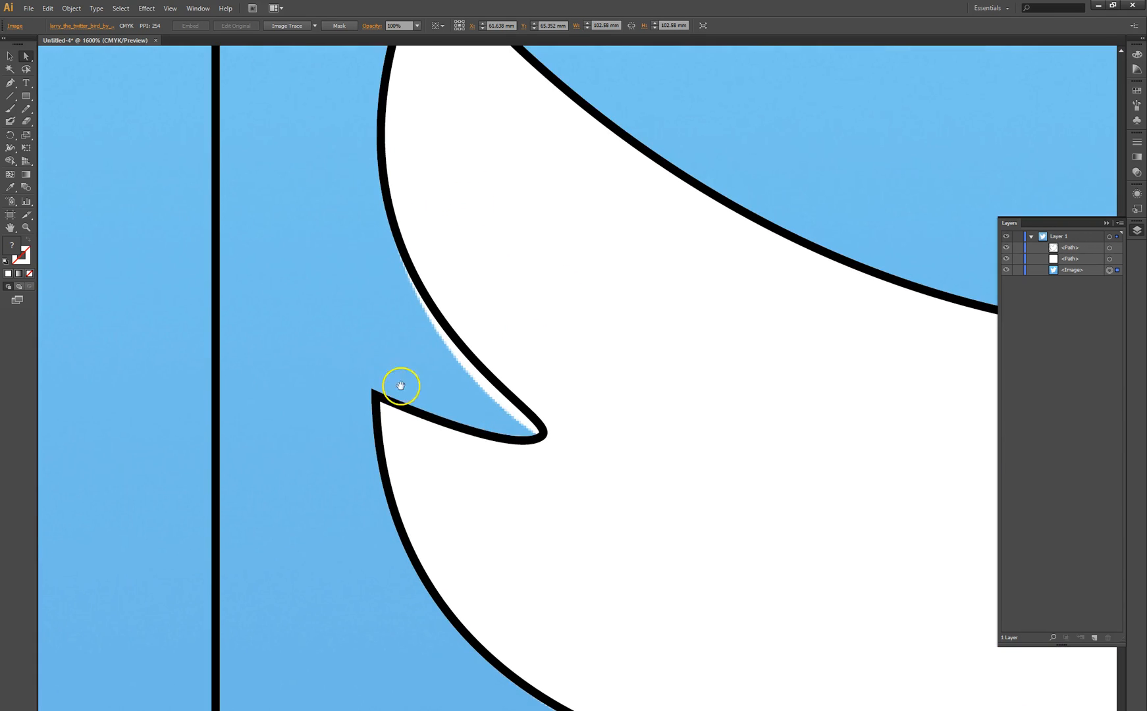
ctrl+click(533, 403)
click(593, 423)
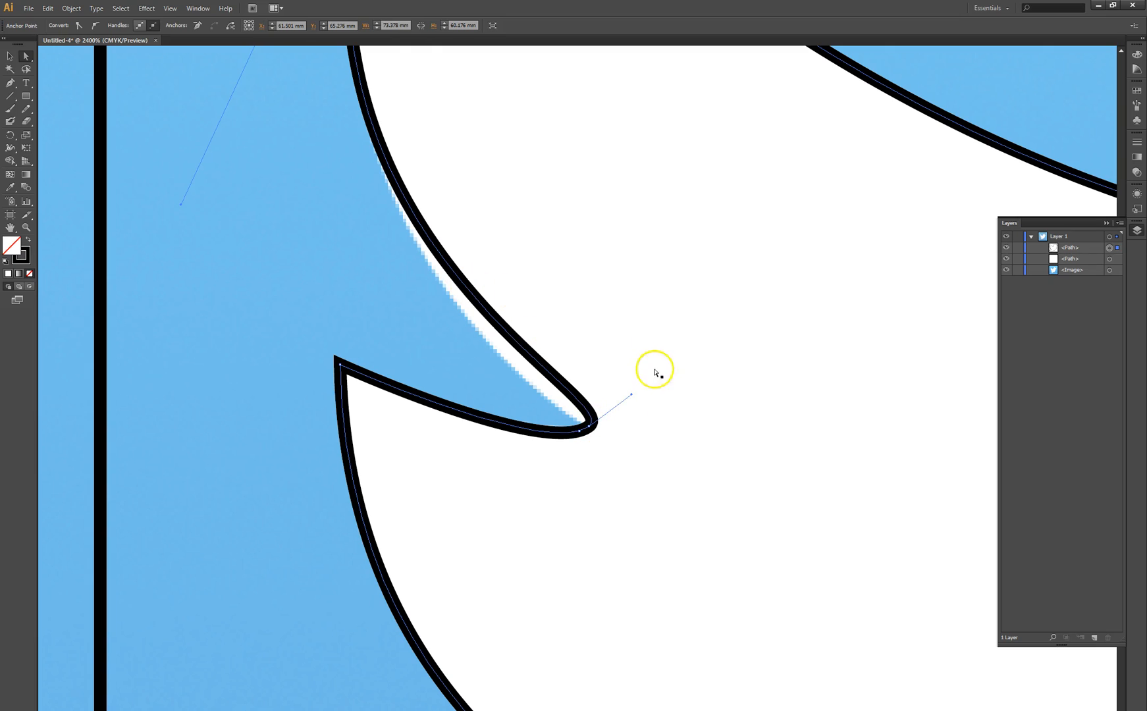
drag(632, 397, 588, 430)
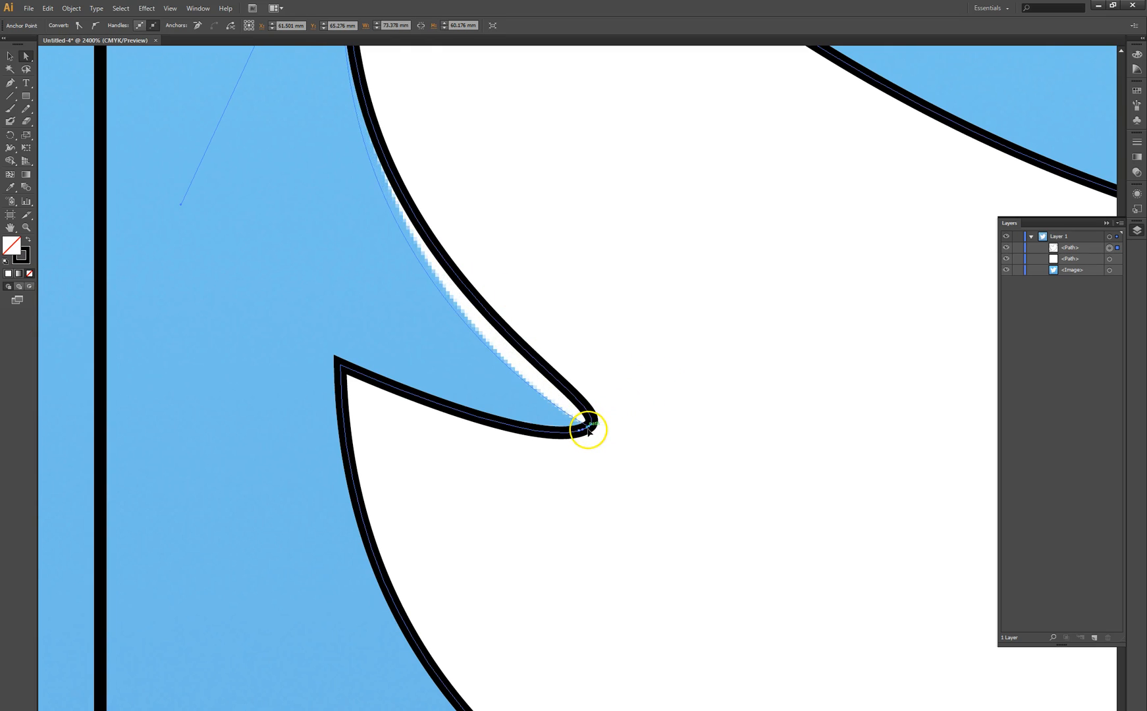
click(625, 423)
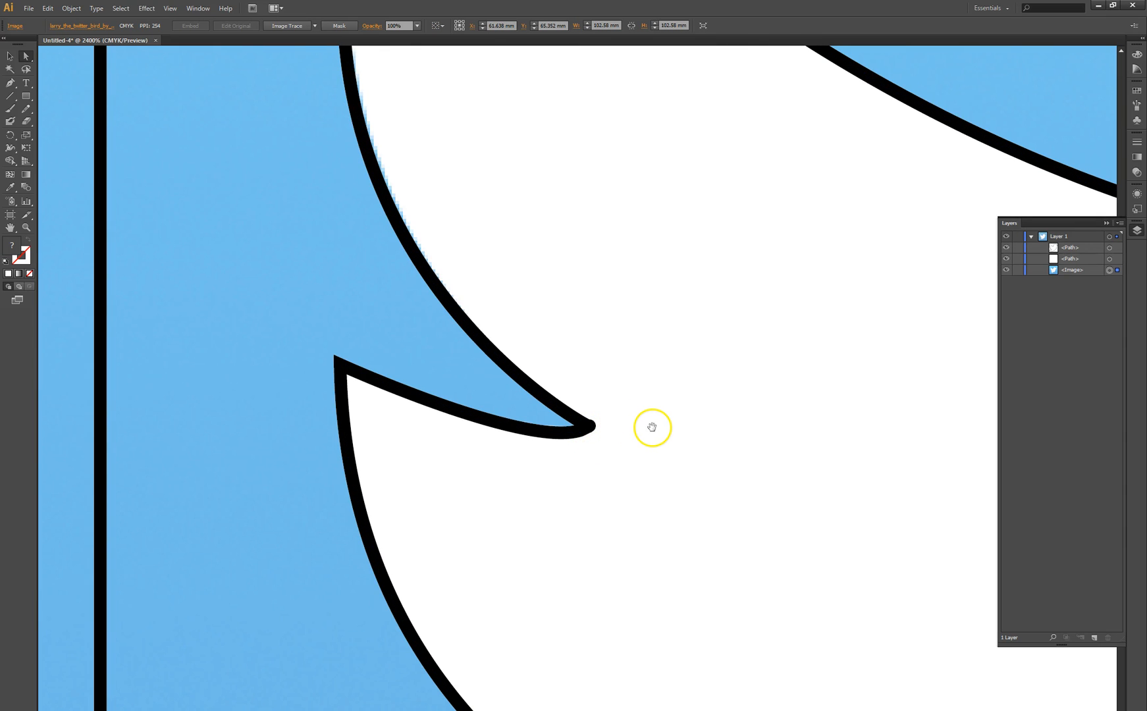
Step: Move the bird image with the Selection tool down below the square, clear of the traced outline, and deselect it
scroll(651, 427, down, 4)
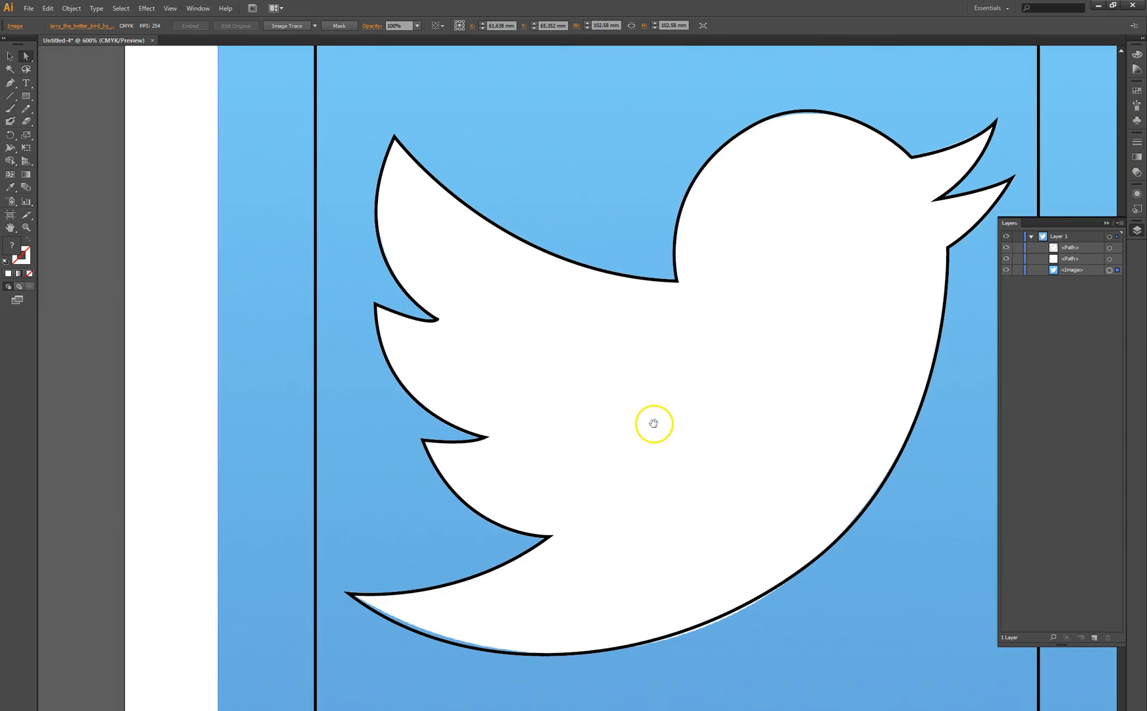
scroll(652, 426, down, 3)
drag(633, 433, 635, 437)
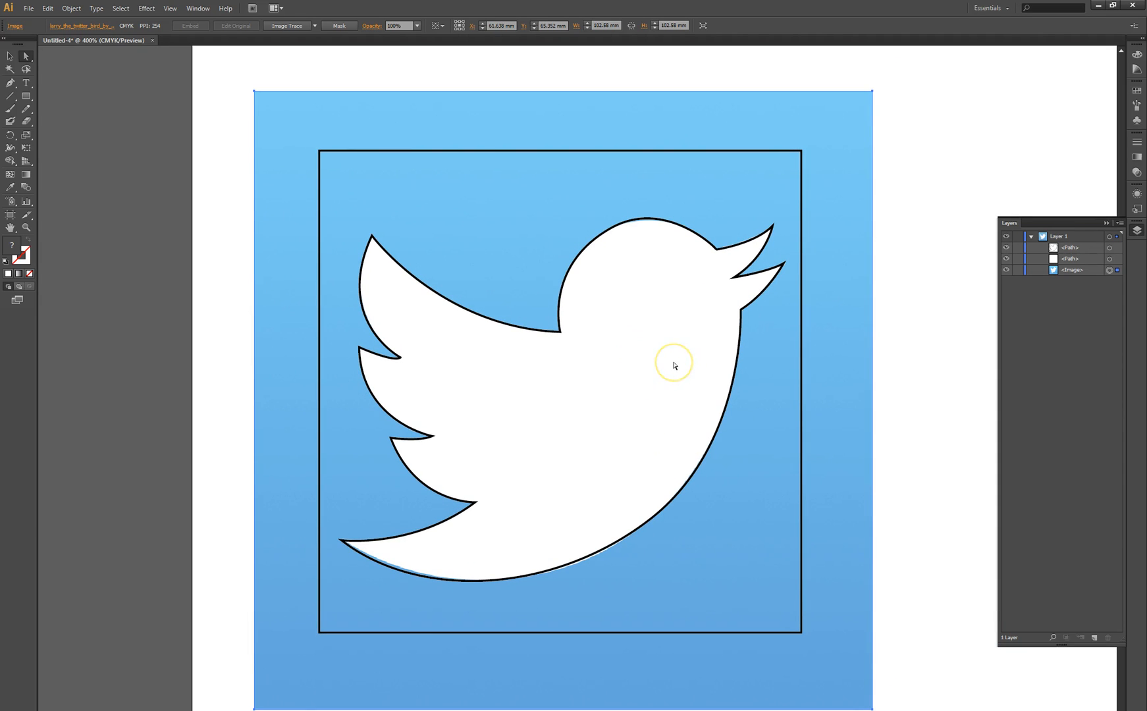
click(10, 56)
click(211, 204)
click(301, 216)
drag(291, 137, 330, 401)
drag(329, 400, 260, 698)
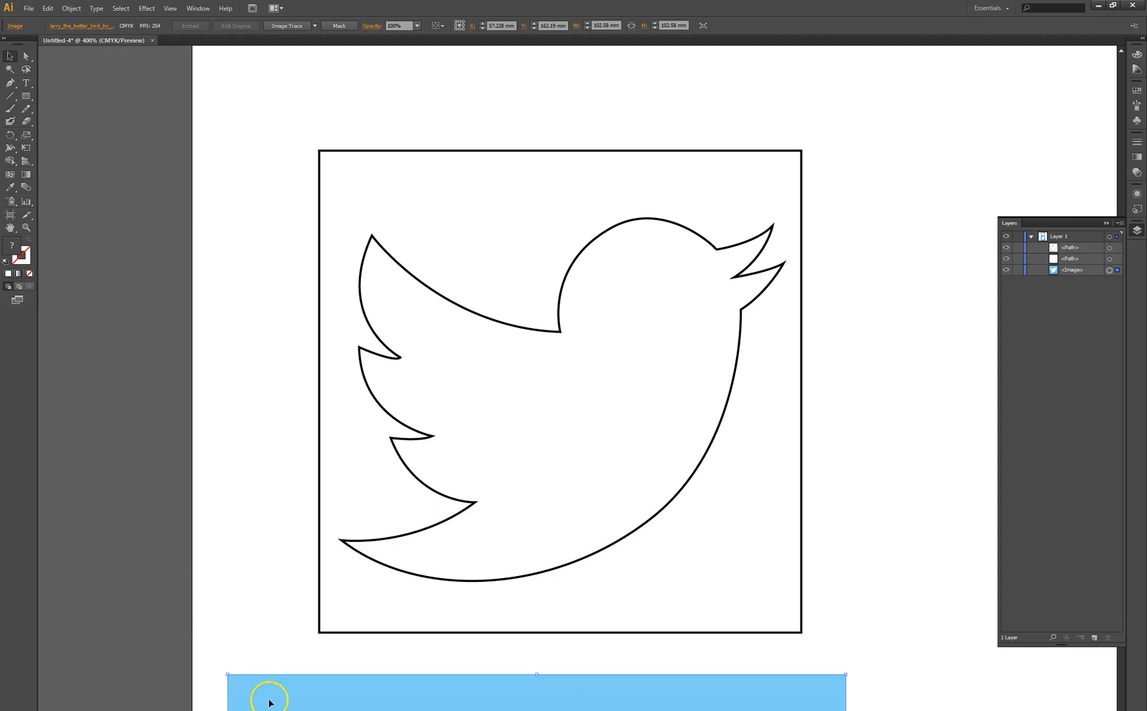
click(82, 490)
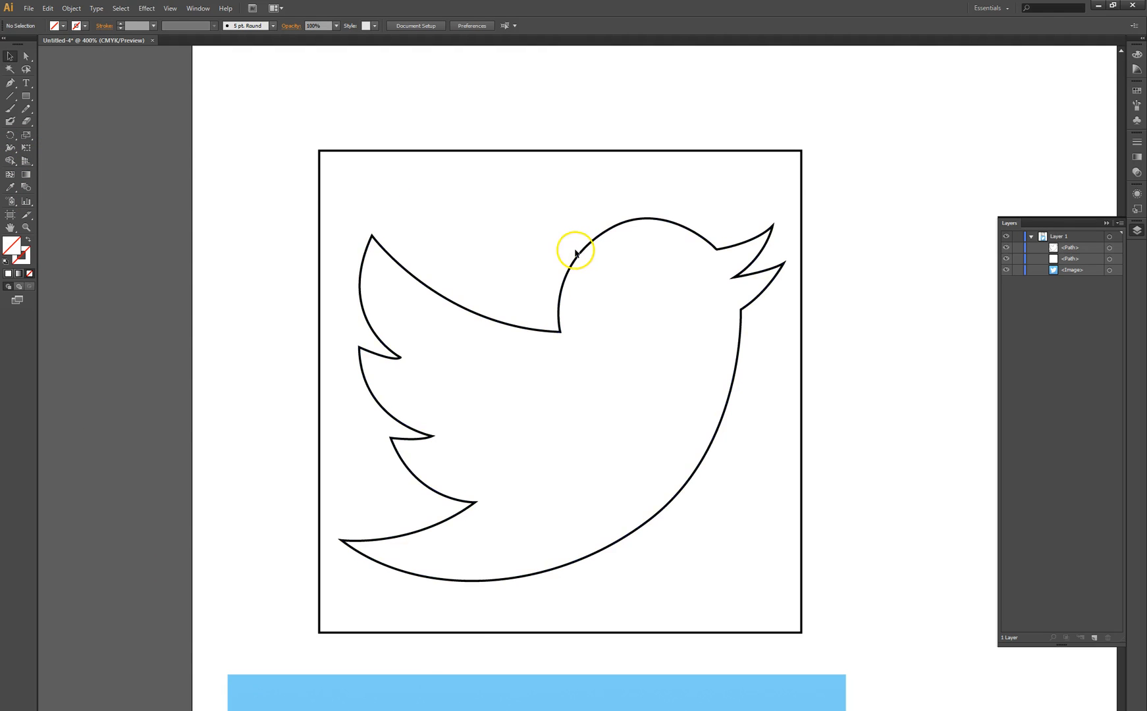
Step: Draw an upright ellipse about 6.3 mm wide and 11.6 mm high in the head as the eye, with a black stroke
ctrl+click(690, 353)
ctrl+alt+click(560, 373)
drag(546, 377, 574, 303)
click(26, 98)
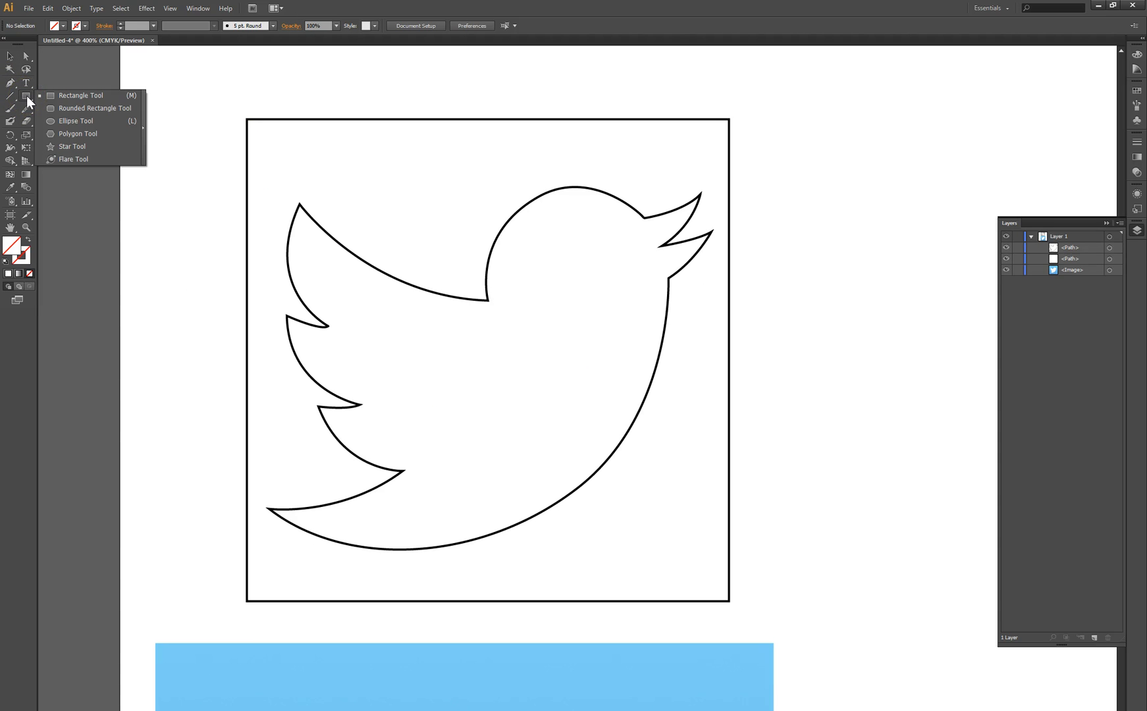
click(103, 122)
drag(565, 245, 603, 314)
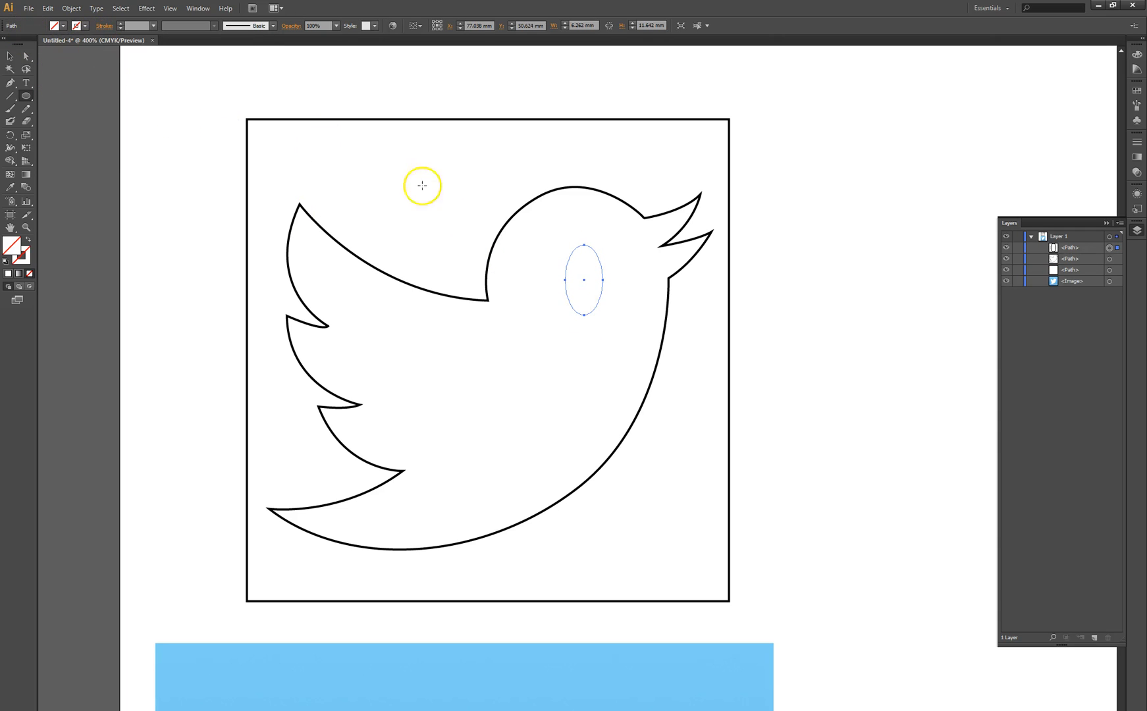
click(86, 29)
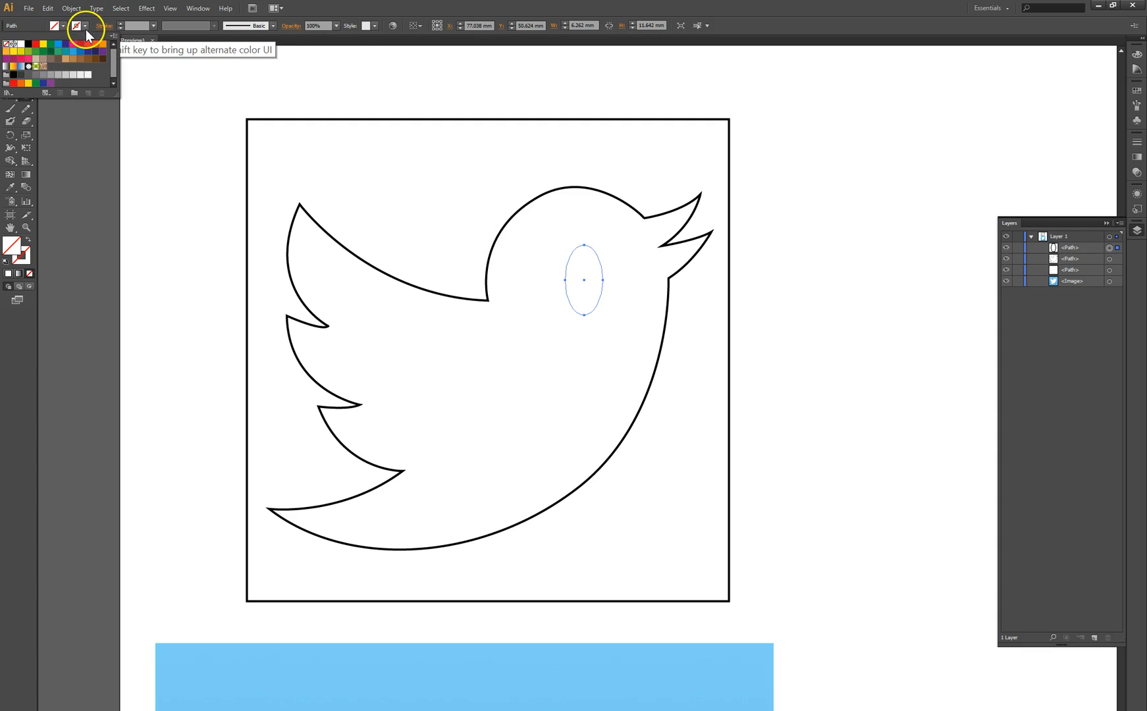
click(29, 45)
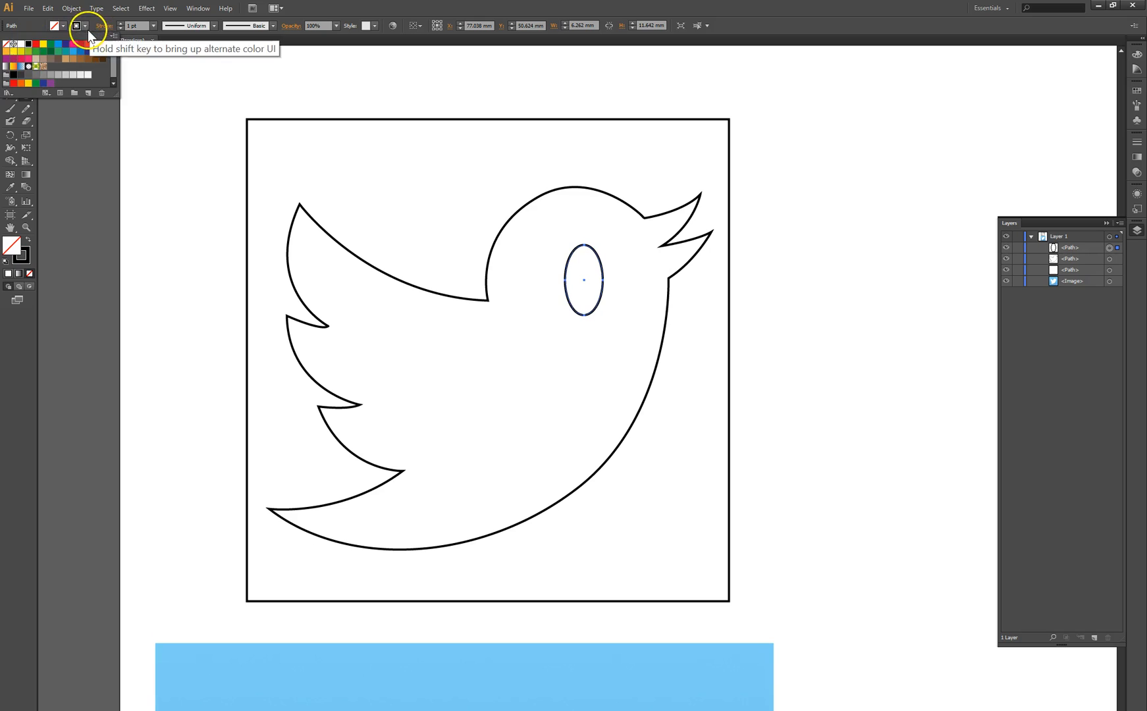
Step: Shift the eye ellipse slightly toward the breast, rotate it slightly counterclockwise so its upper end leans toward the wing, and deselect it
click(11, 57)
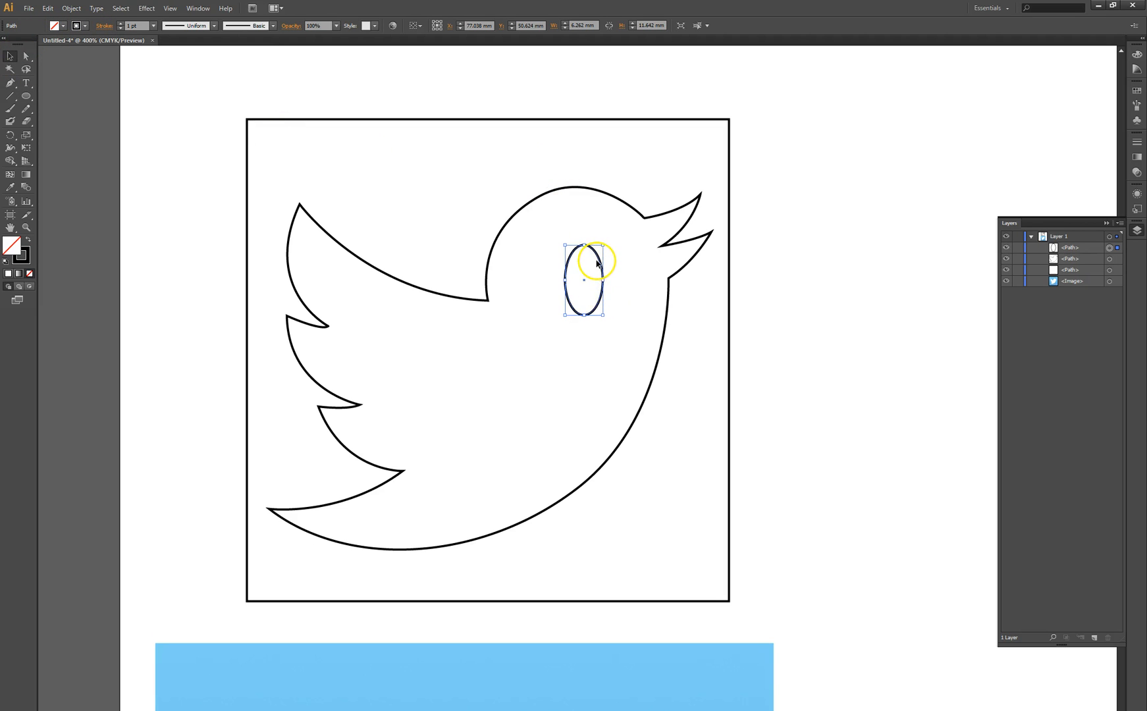
mouse_move(599, 261)
mouse_down()
mouse_move(628, 259)
mouse_move(595, 262)
mouse_move(612, 263)
mouse_up()
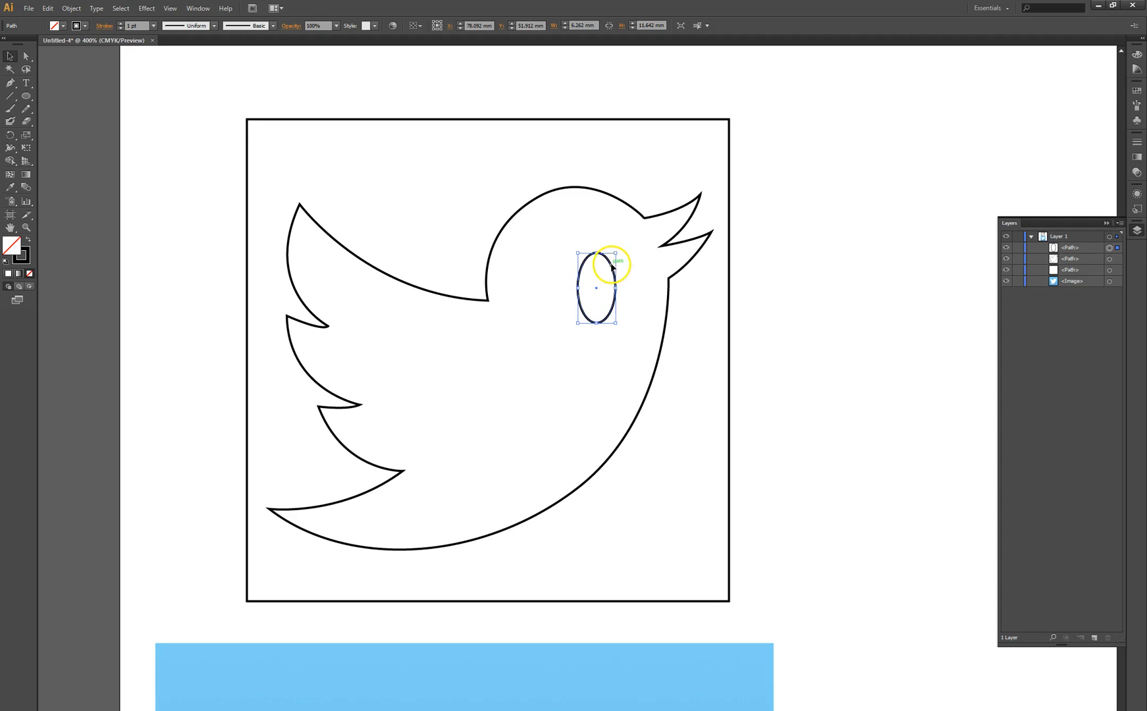
drag(620, 327, 631, 319)
click(787, 321)
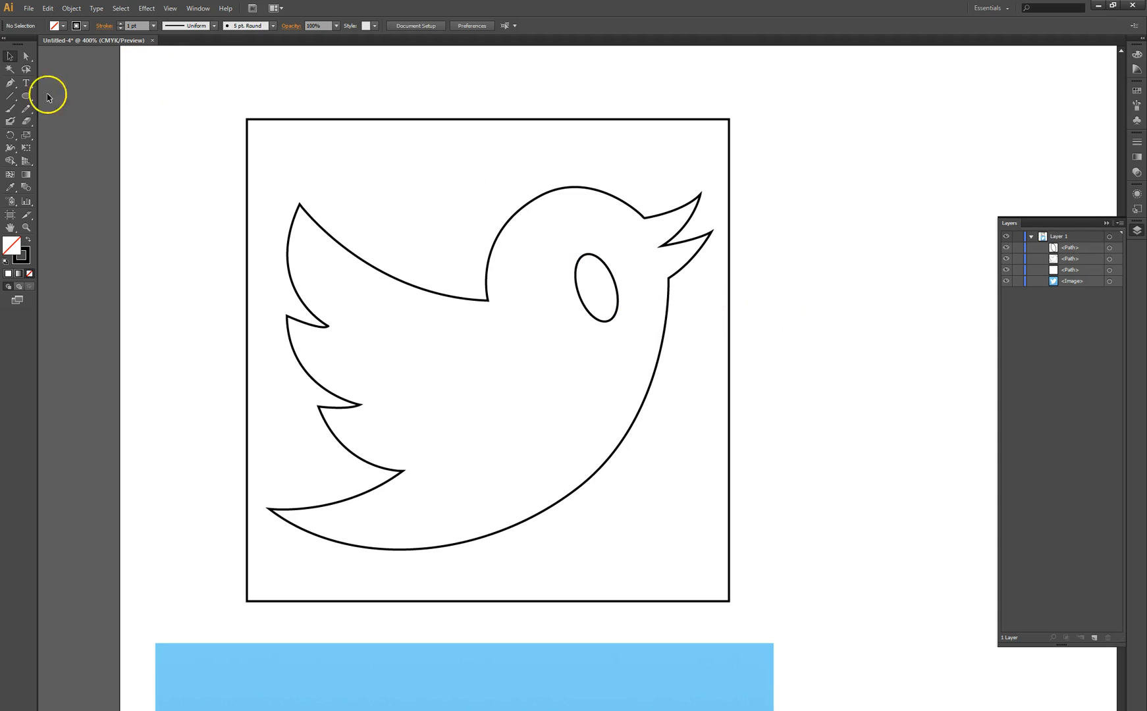
Step: Draw a closed crescent-shaped eyebrow arching over the eye with the Pen tool
click(10, 83)
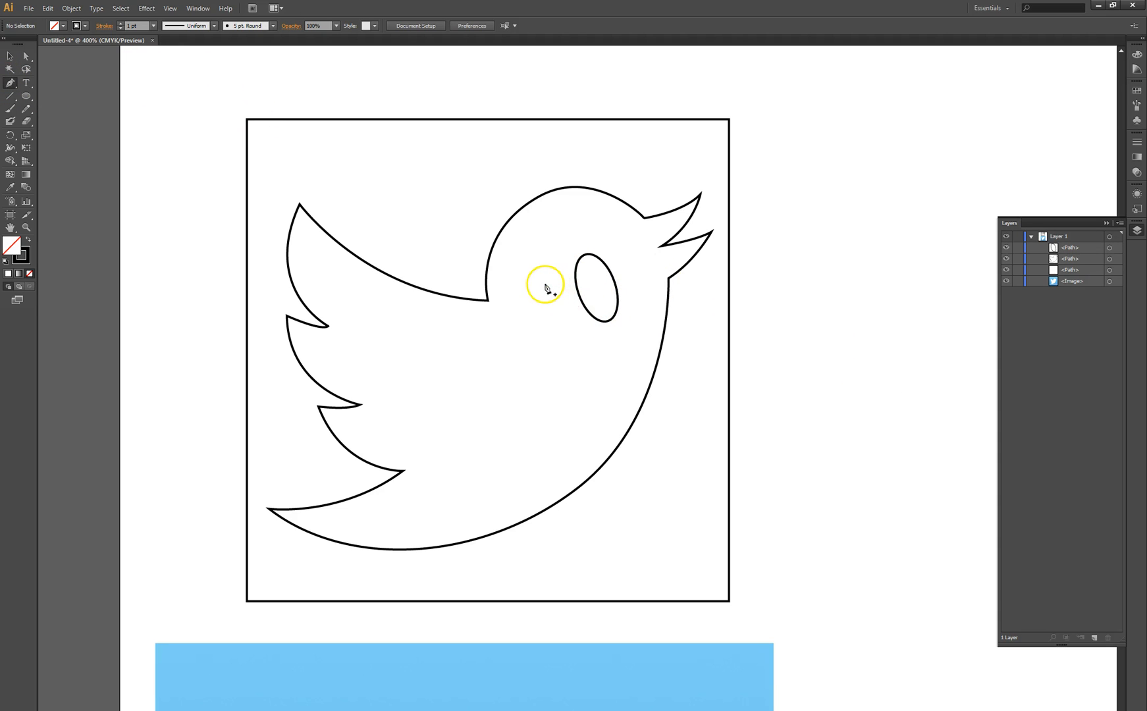
click(544, 281)
drag(626, 250, 697, 299)
click(627, 252)
drag(556, 223, 527, 251)
click(544, 281)
click(545, 282)
Step: Reshape the eyebrow's upper arc by moving and nudging its middle anchor with Direct Selection, and deselect it
click(26, 56)
click(190, 121)
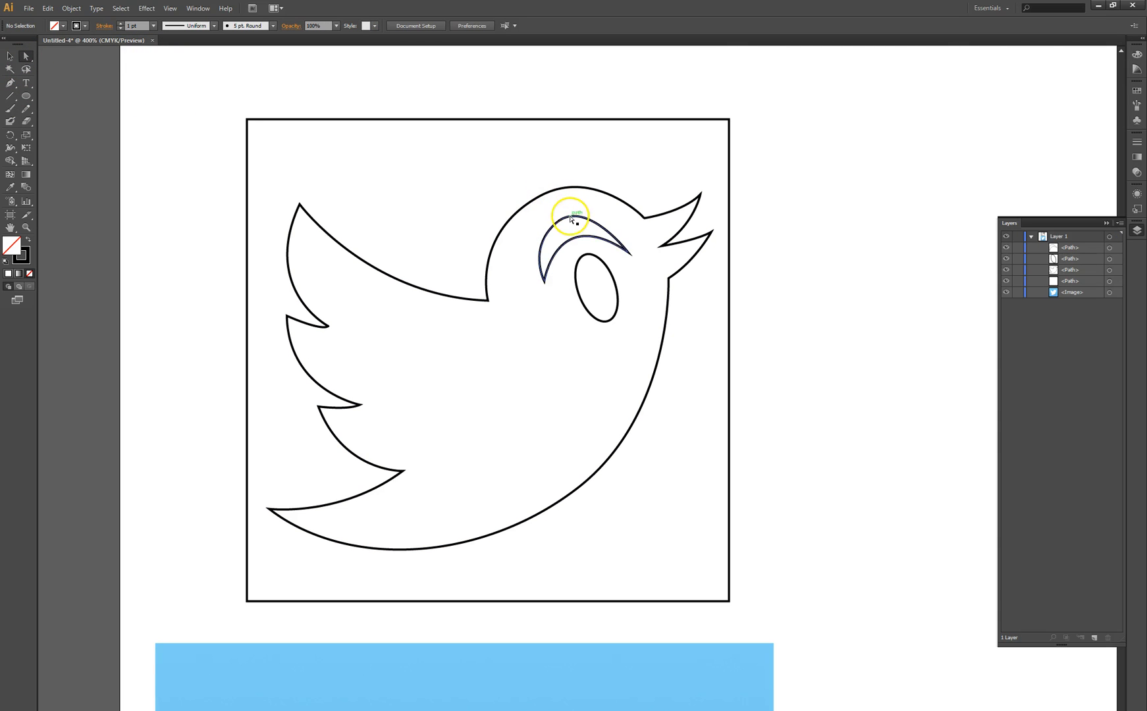
click(557, 224)
click(558, 224)
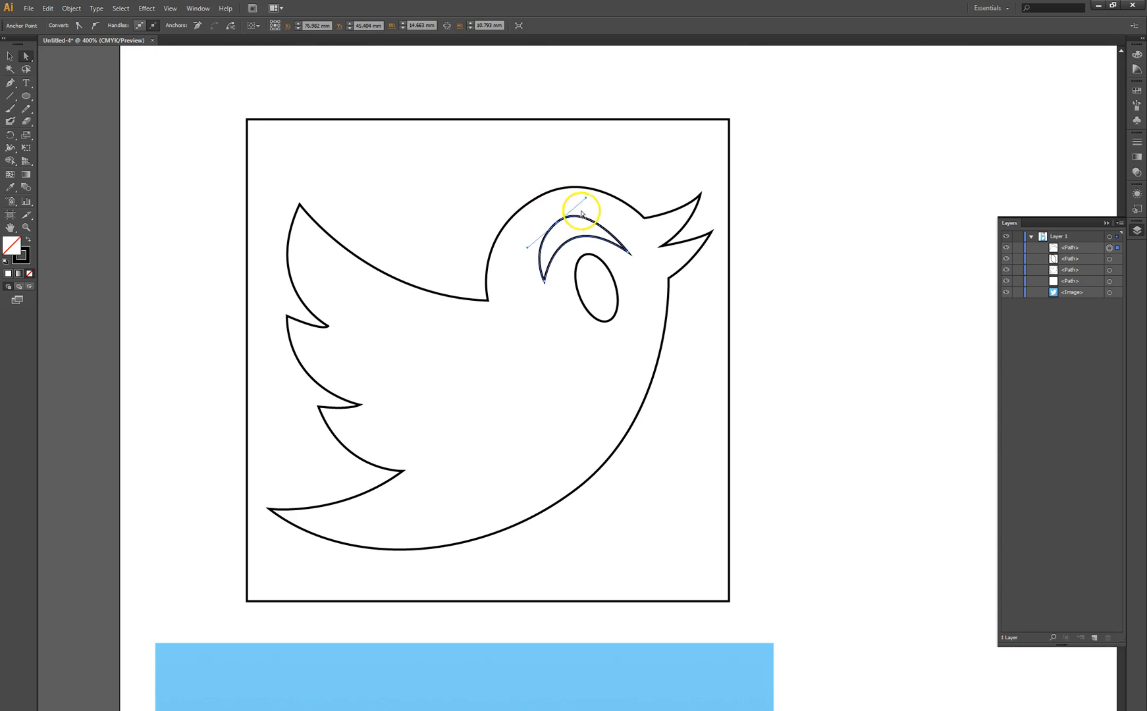
drag(586, 198, 569, 226)
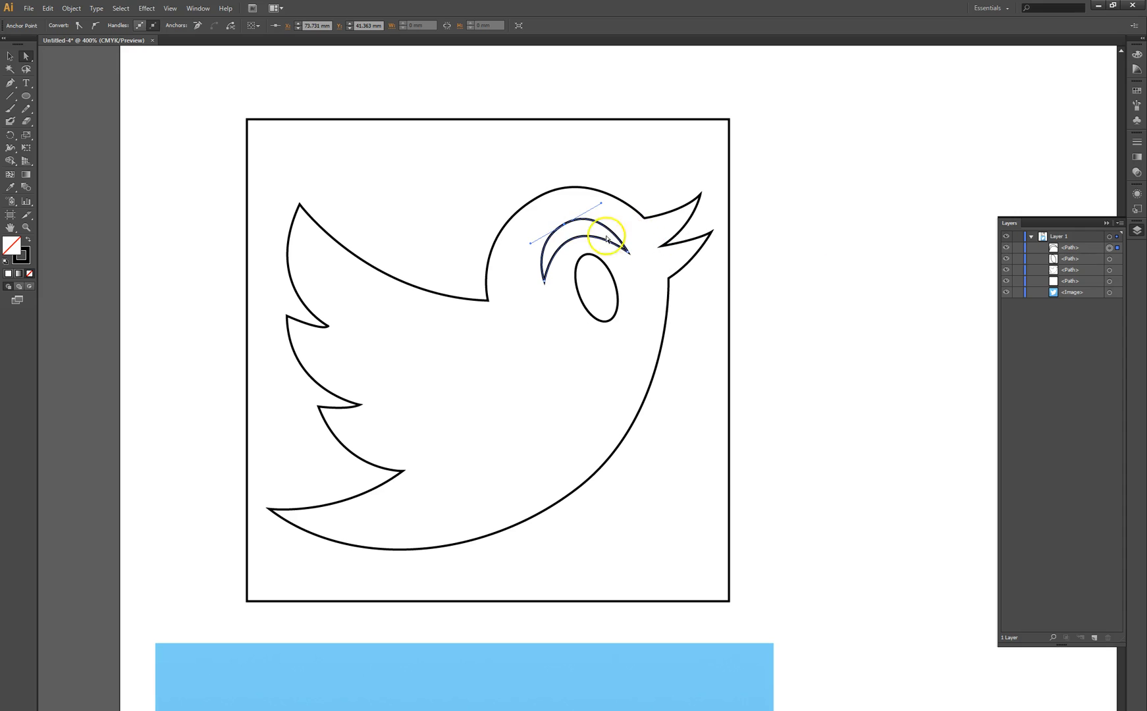
key(Left)
key(Left)
key(Left)
key(Up)
key(Right)
key(Down)
click(823, 408)
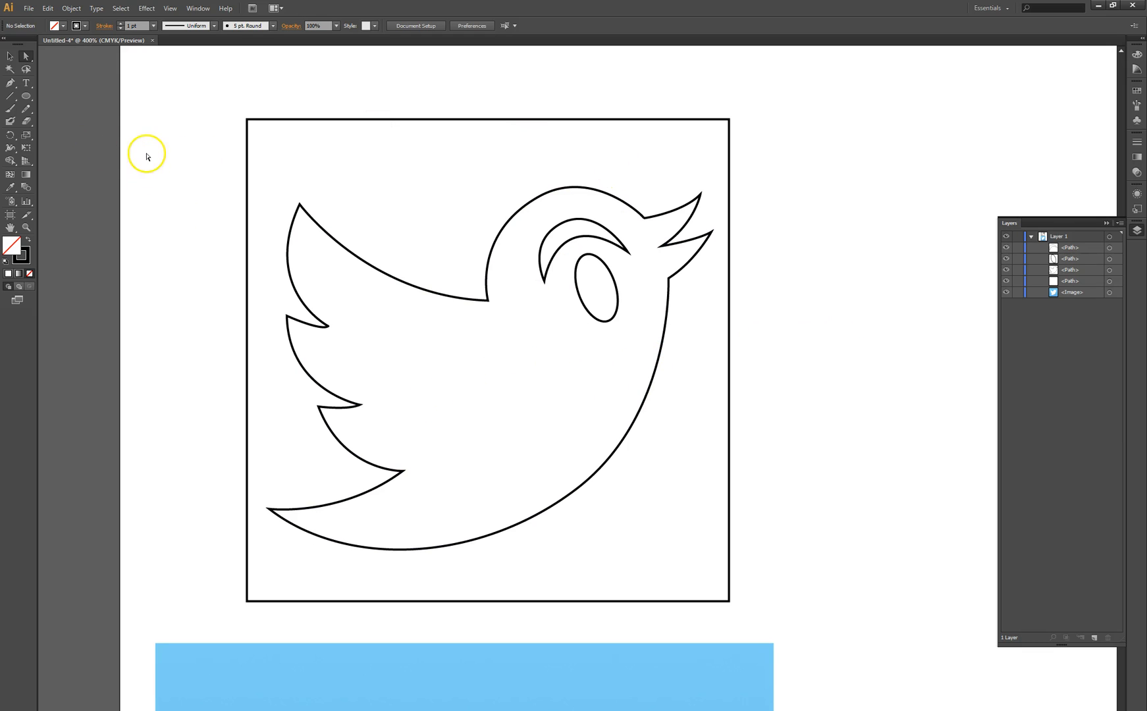
Step: Draw a curved belly line with the Pen tool from the breast edge below the beak to the body's lower edge
click(9, 85)
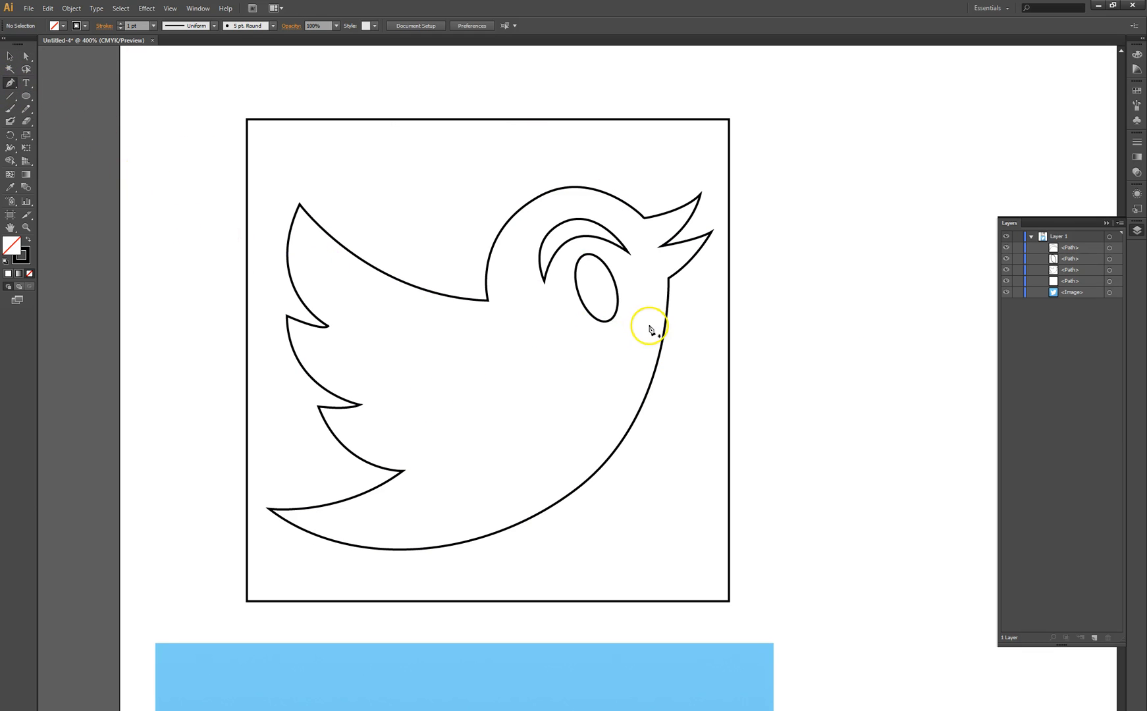
click(654, 373)
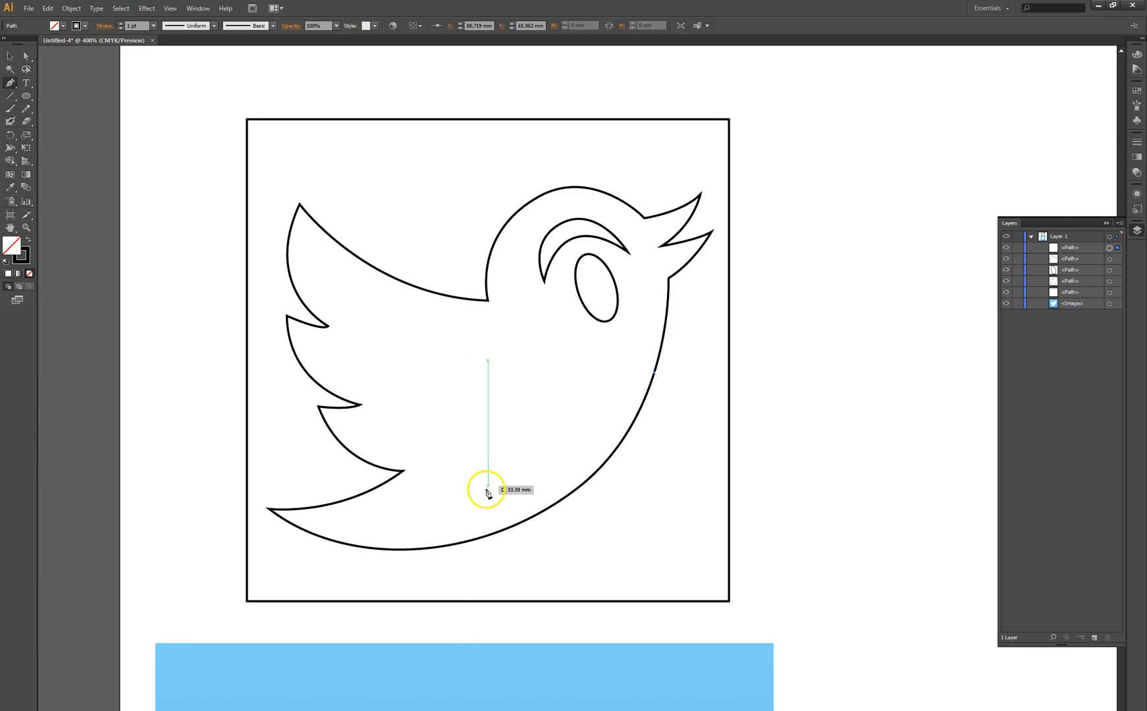
drag(509, 420, 468, 497)
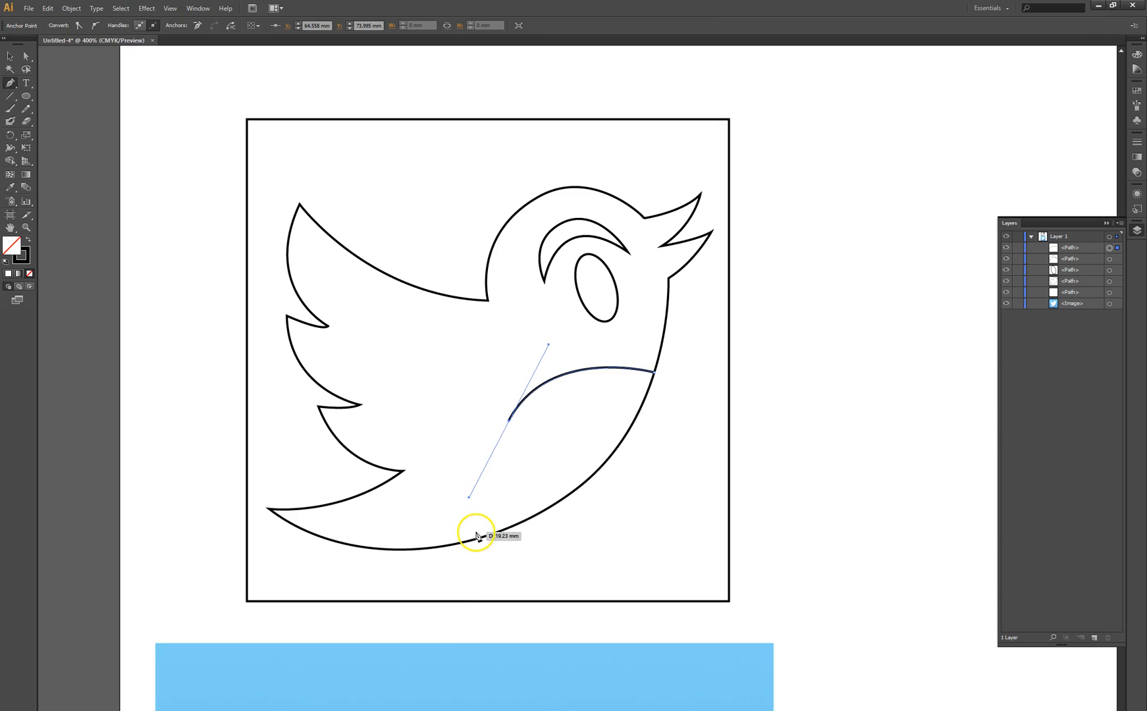
mouse_move(473, 540)
mouse_down()
mouse_move(483, 539)
mouse_move(458, 545)
mouse_move(475, 544)
mouse_up()
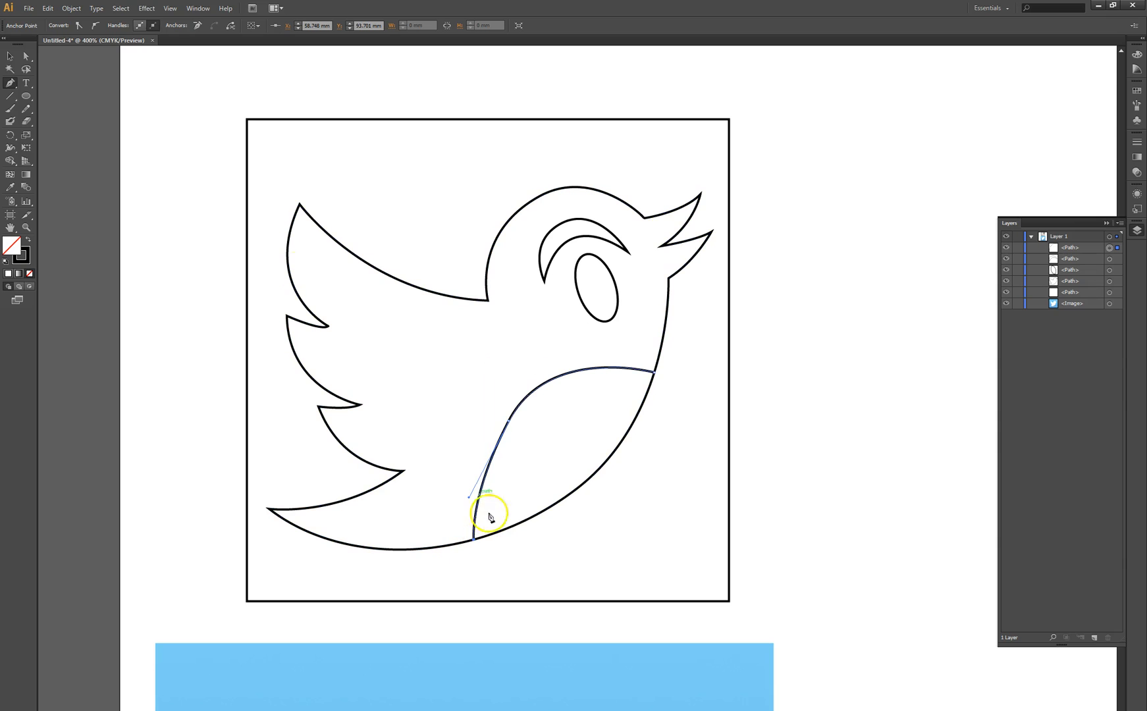
Step: Reshape the belly line with Direct Selection by moving its middle anchor and adjusting both direction handles, and deselect it
click(25, 56)
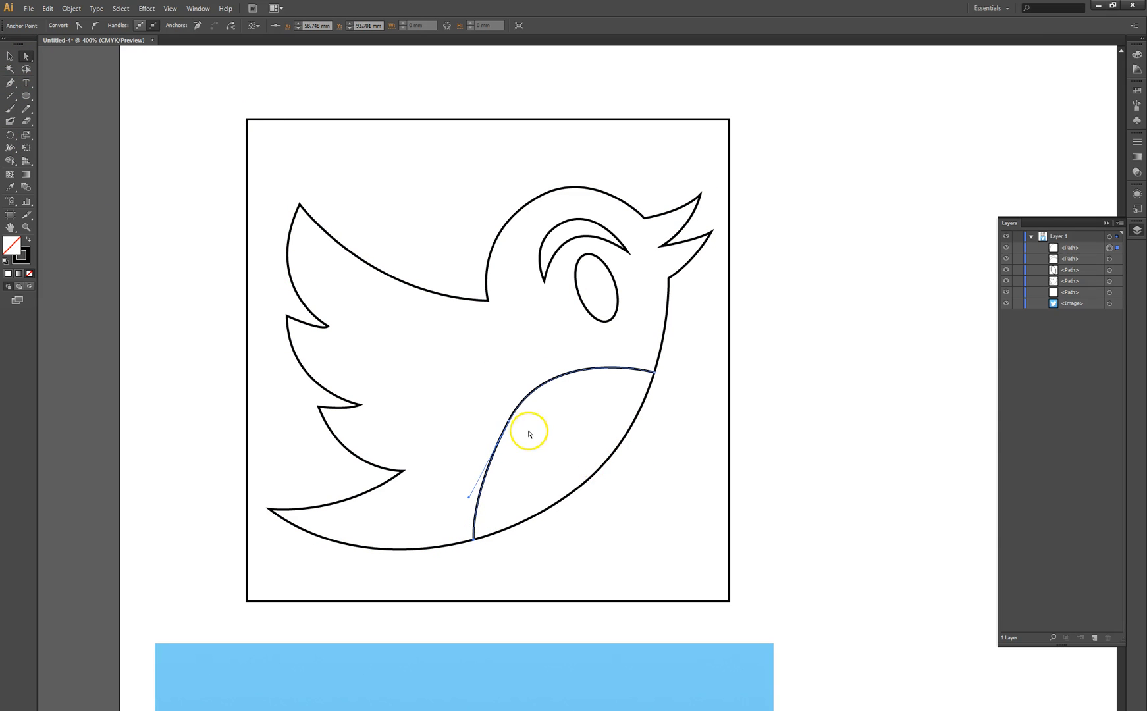
drag(508, 421, 504, 412)
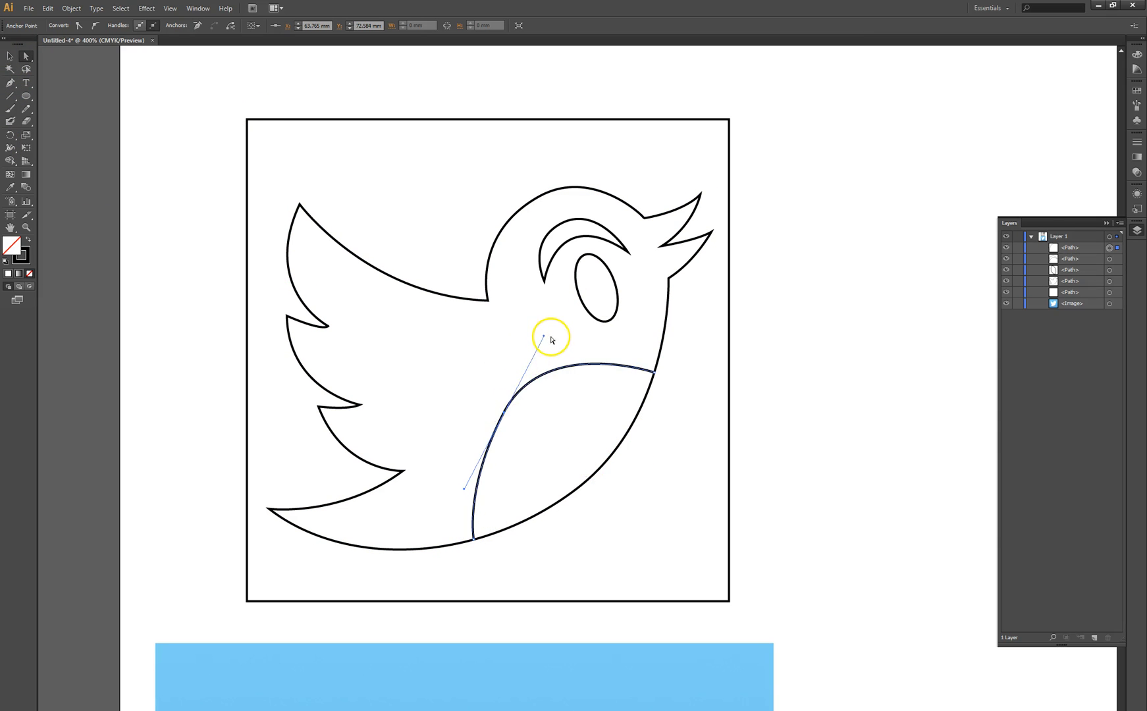
mouse_move(544, 339)
mouse_down()
mouse_move(555, 333)
mouse_move(542, 352)
mouse_up()
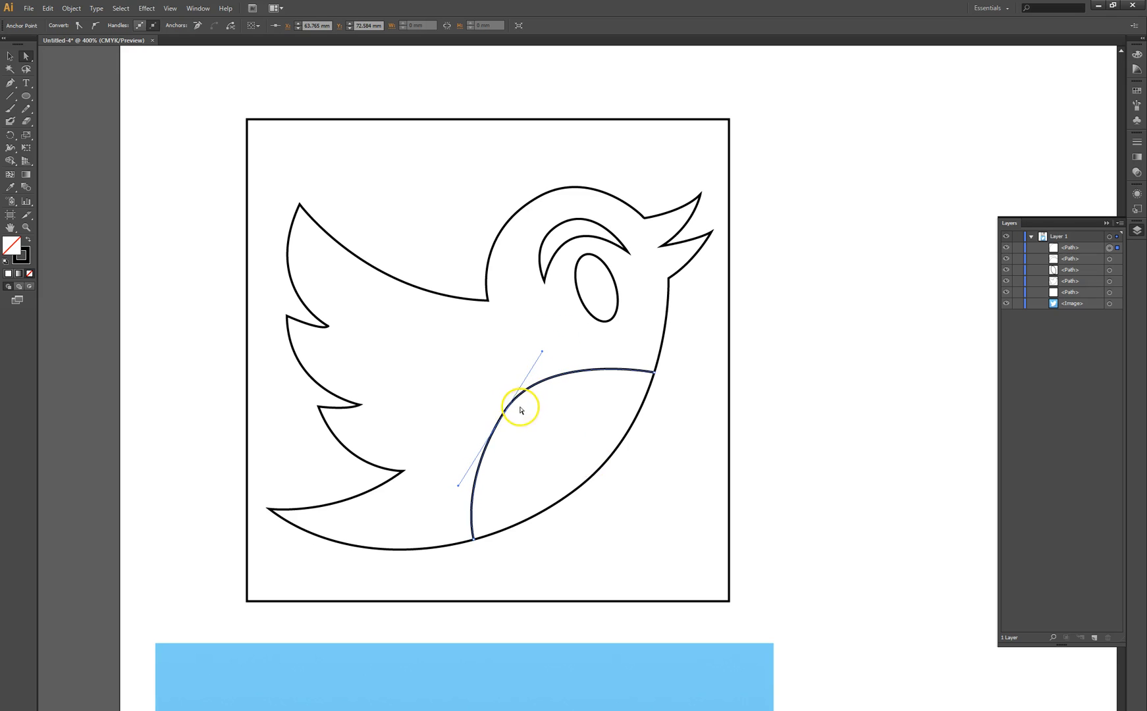
drag(504, 415, 517, 408)
drag(554, 351, 563, 352)
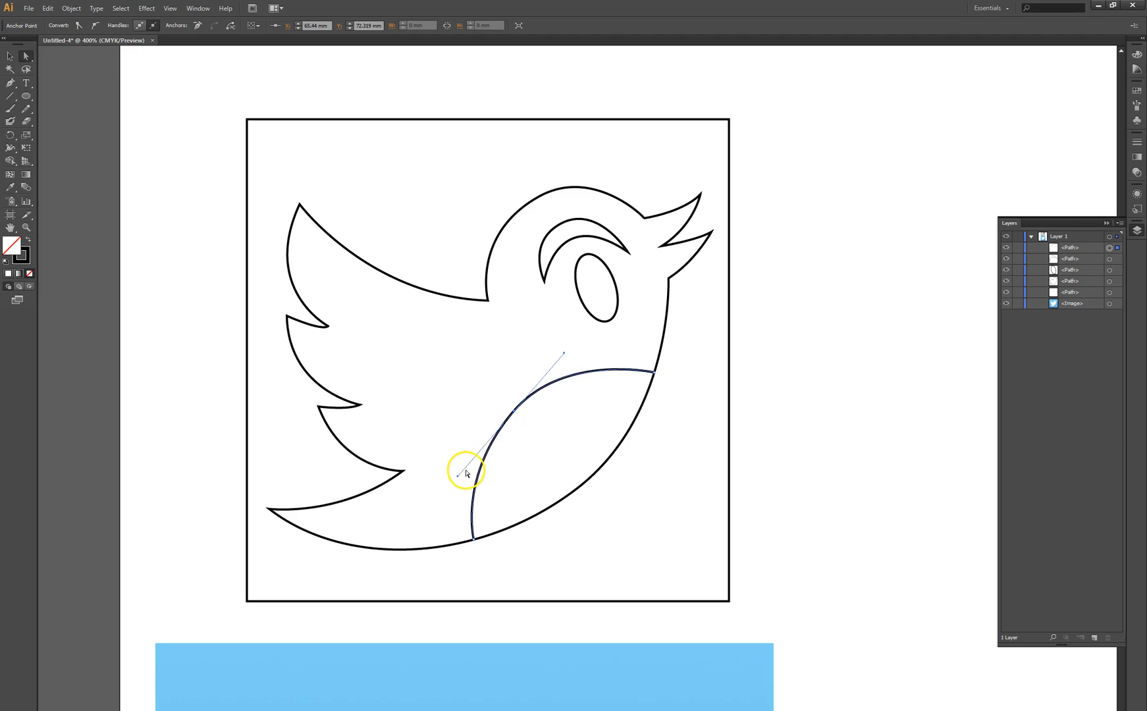
drag(459, 477, 461, 474)
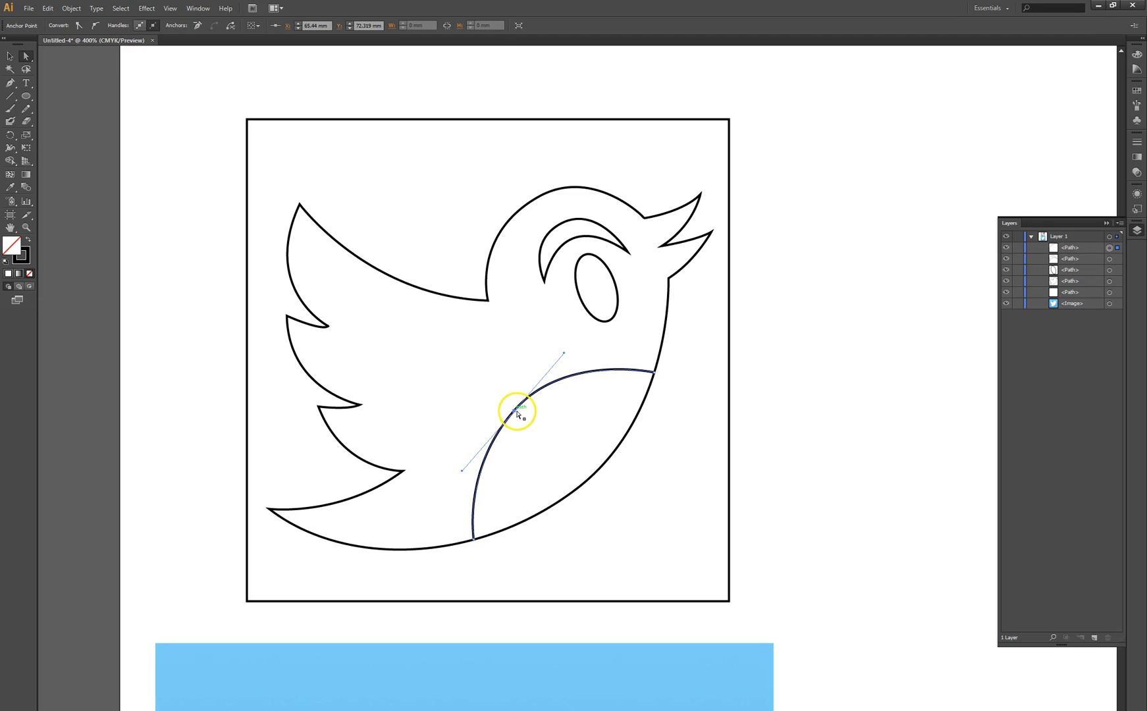
click(13, 60)
click(198, 126)
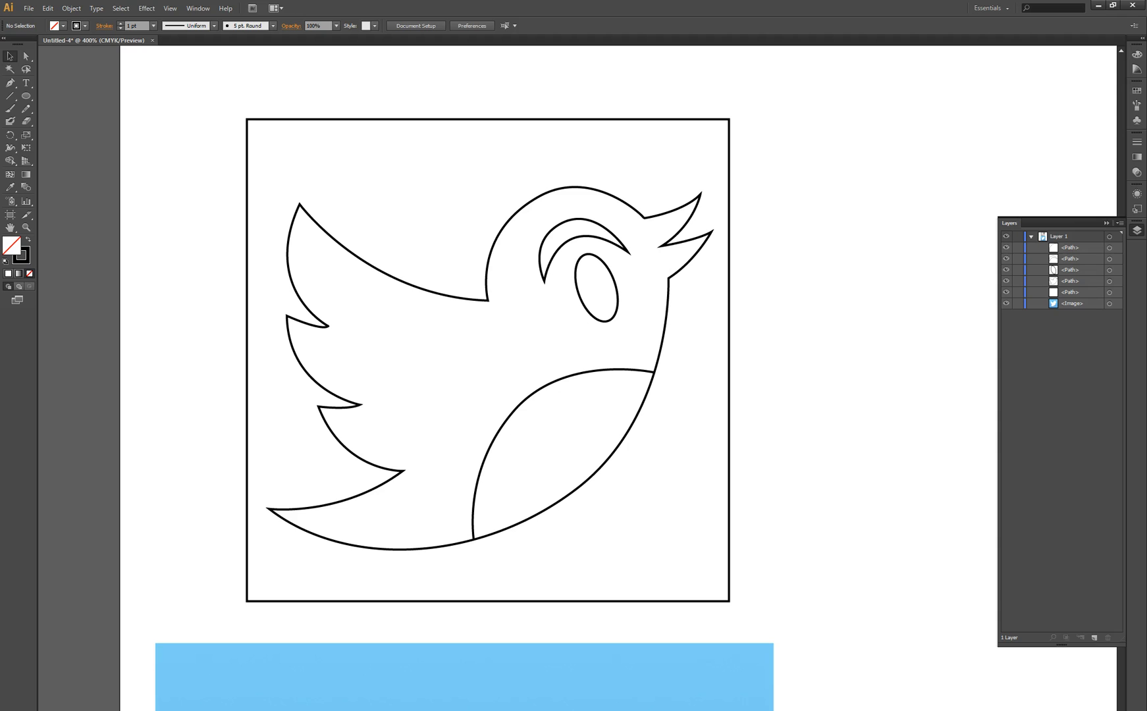
Step: Duplicate the whole bird drawing with its square frame and place the copy beside the original on the same level
drag(204, 83, 763, 609)
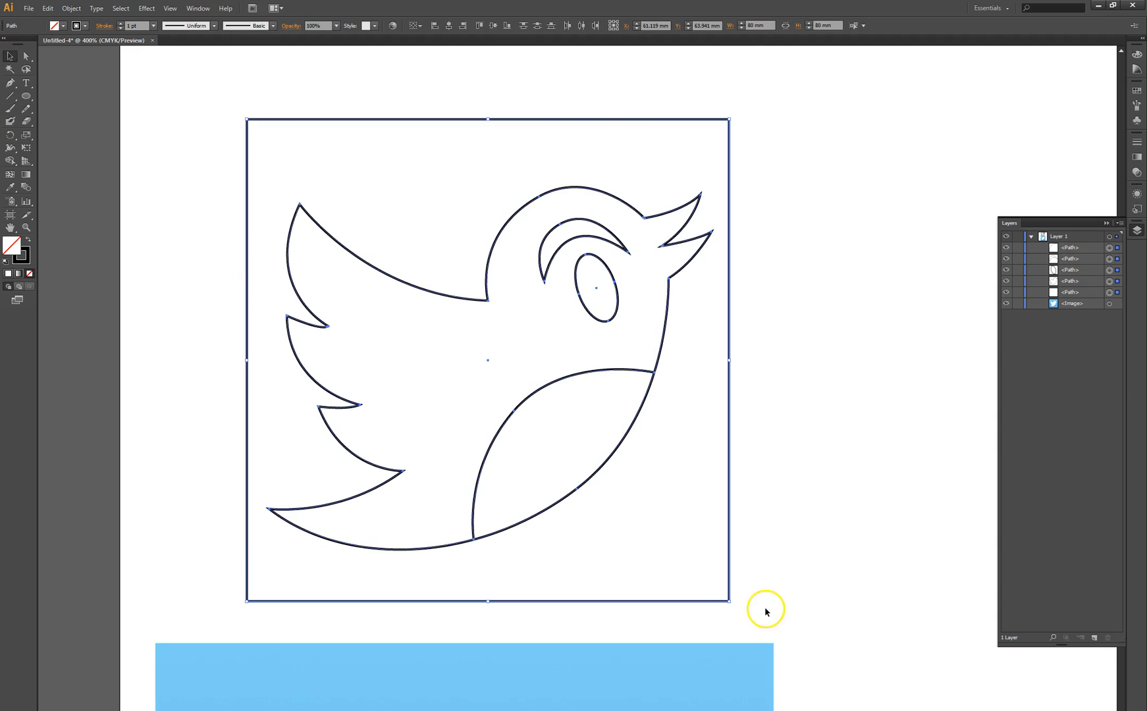
click(48, 11)
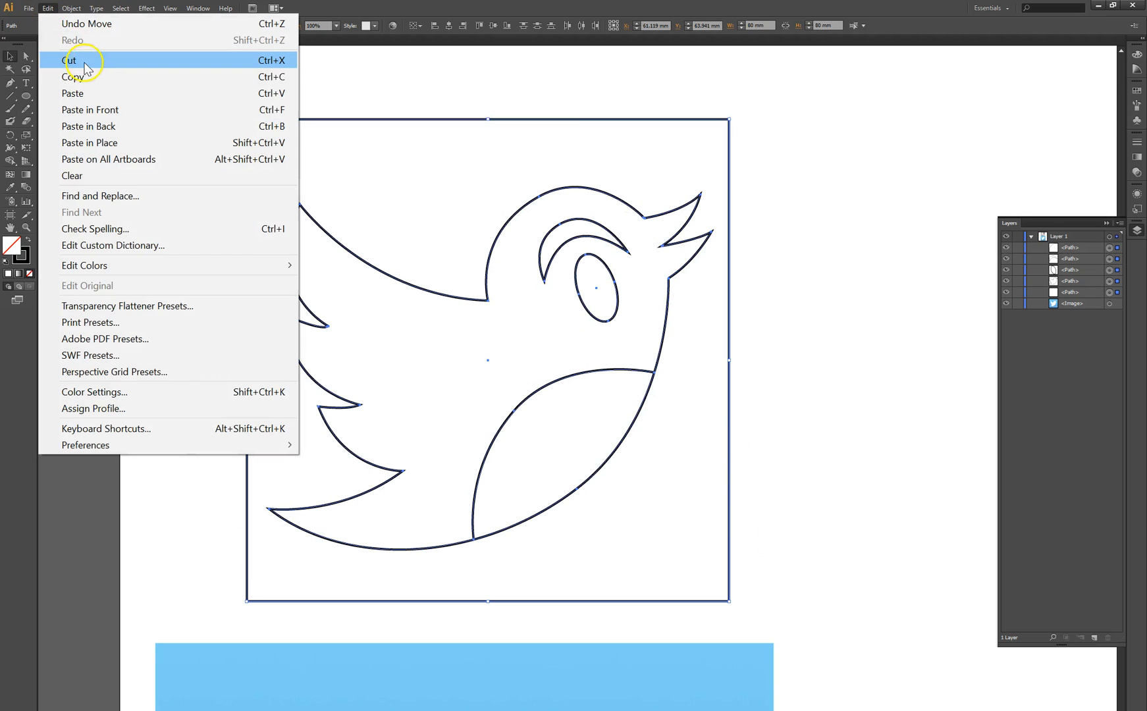
click(92, 76)
click(48, 9)
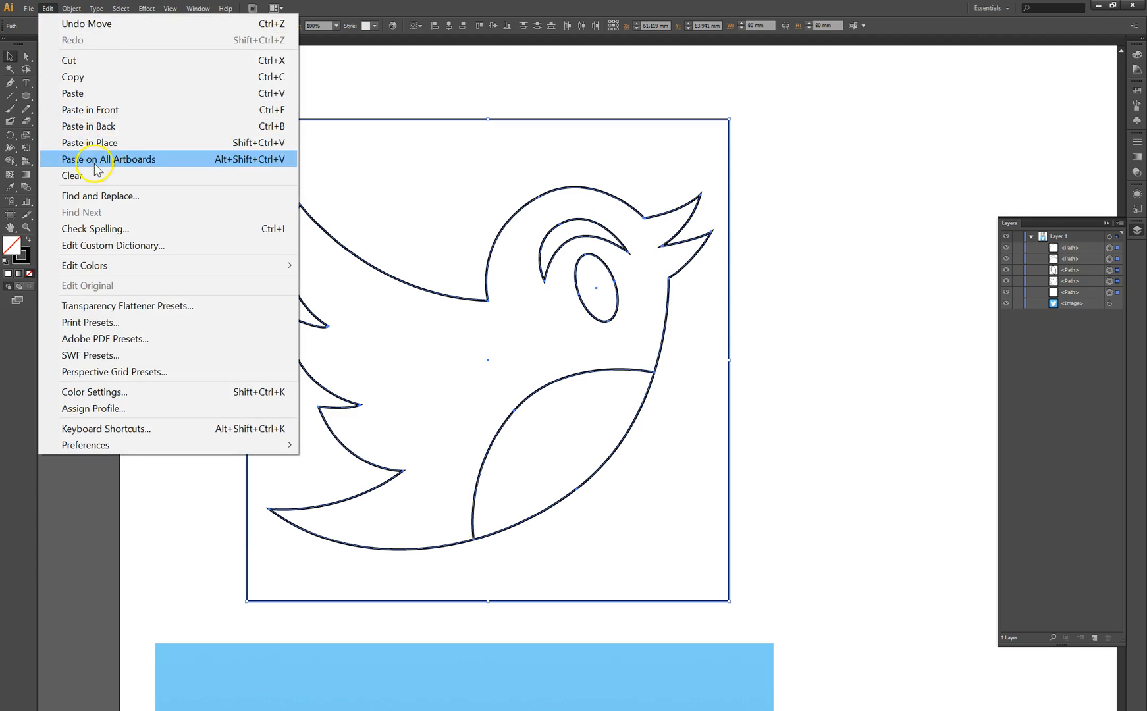
click(99, 90)
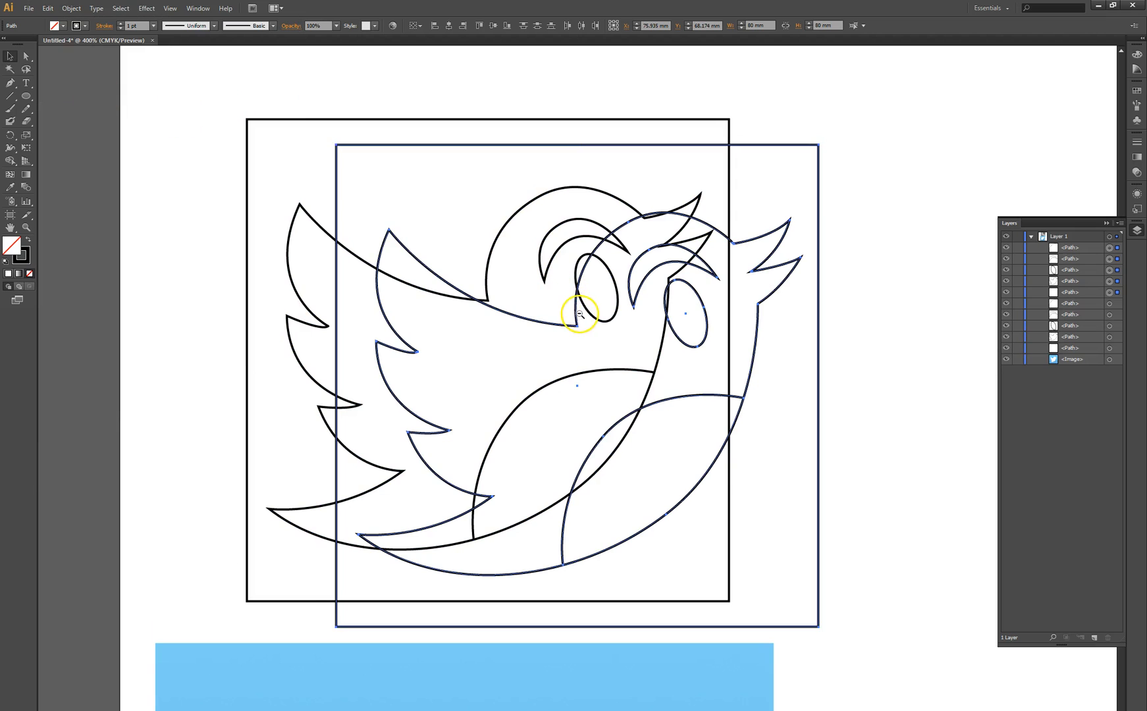
ctrl+alt+click(580, 309)
ctrl+alt+click(578, 306)
drag(641, 380, 859, 286)
ctrl+click(569, 311)
click(700, 165)
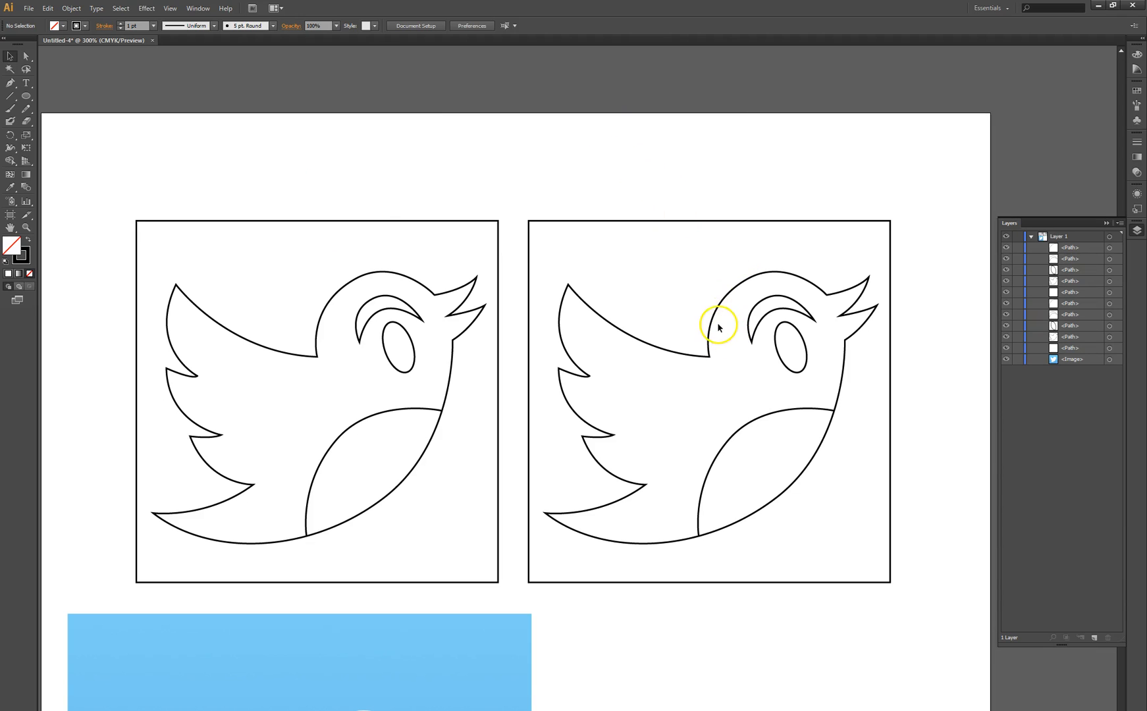
Step: Draw a circle about 6.76 mm in diameter in the empty area below the copied bird's frame
ctrl+click(790, 428)
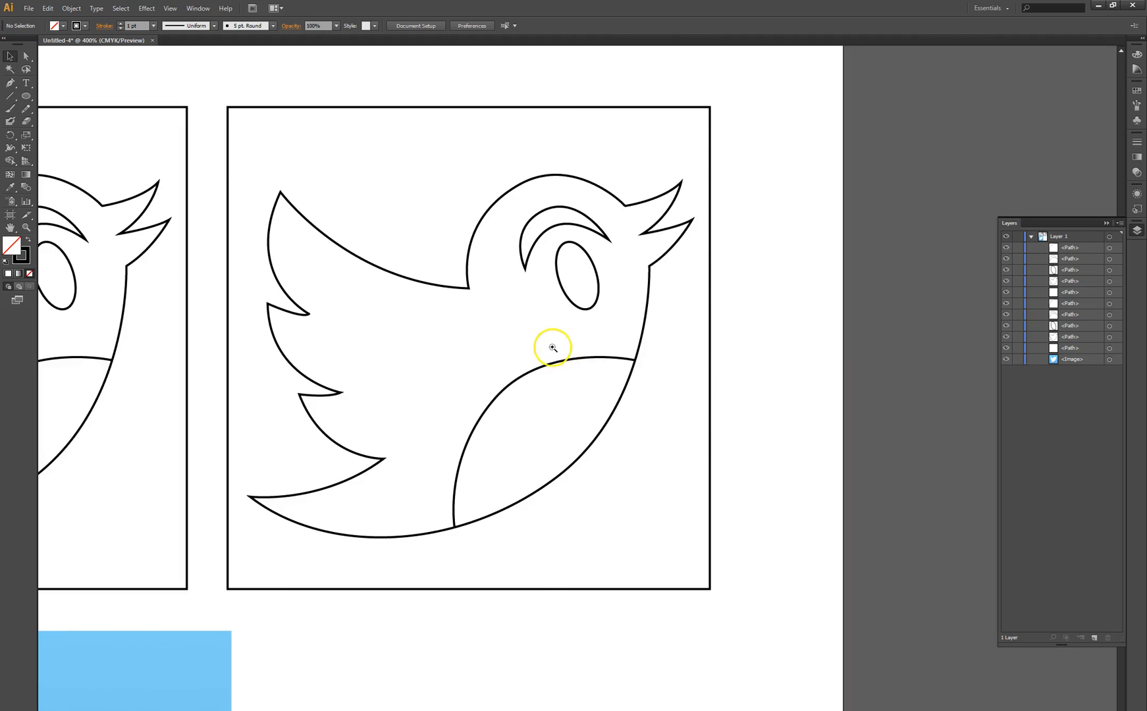
ctrl+click(552, 347)
drag(589, 371, 580, 309)
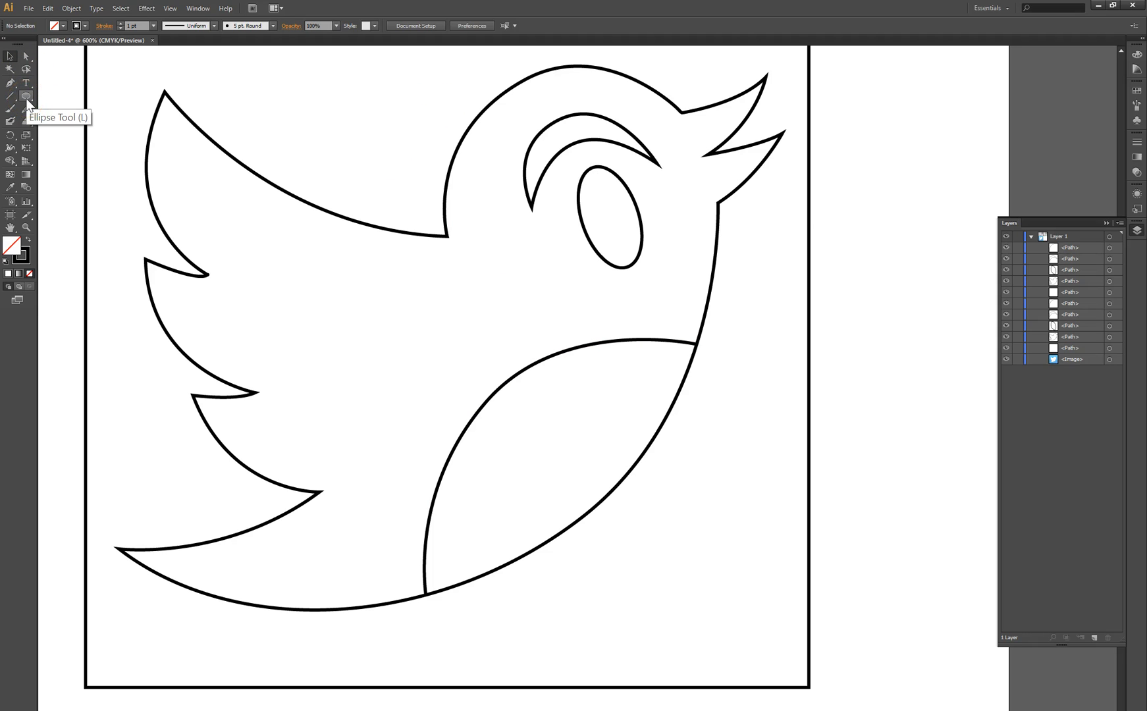
scroll(276, 229, down, 2)
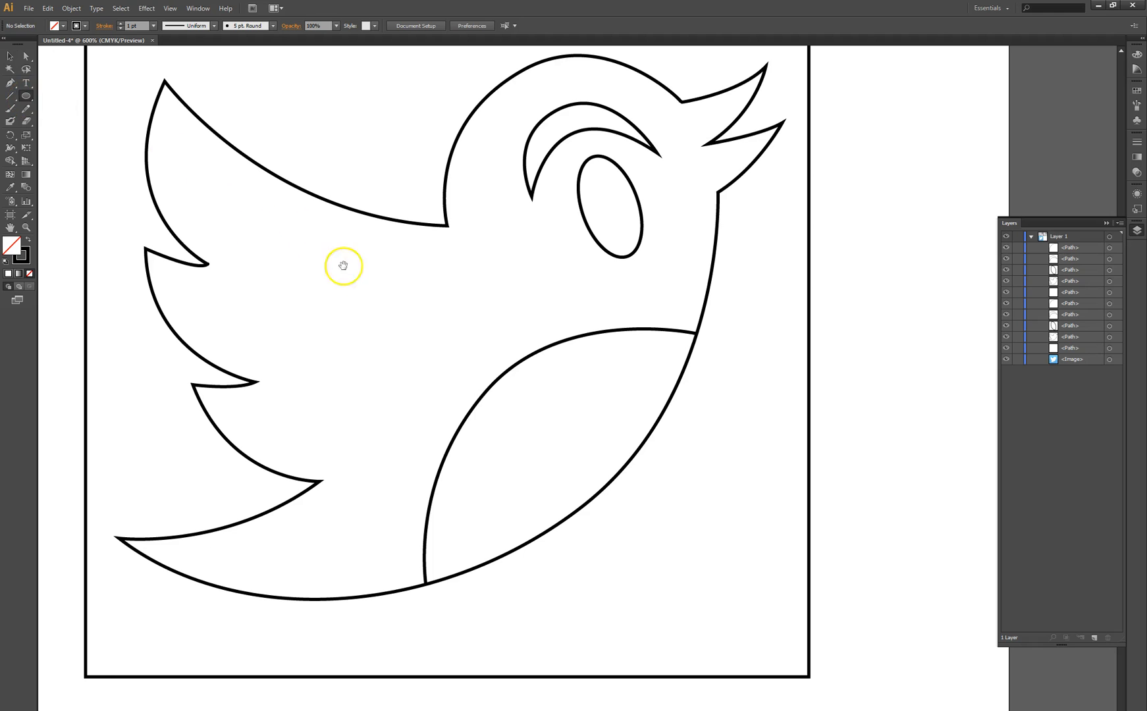
ctrl+alt+click(362, 277)
drag(462, 403, 322, 226)
ctrl+click(538, 489)
drag(537, 496, 426, 401)
click(13, 55)
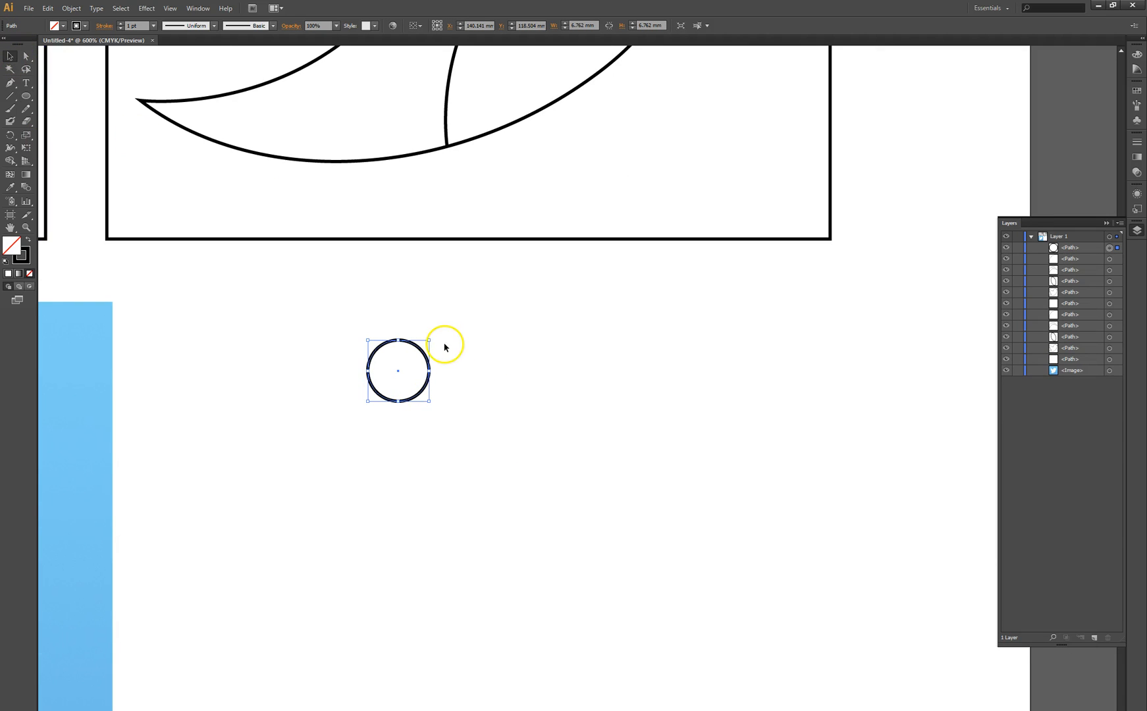
Step: Add two copies of the circle, one touching its side and one centred above the pair, overlapping both
key(ctrl+v)
drag(574, 389, 460, 372)
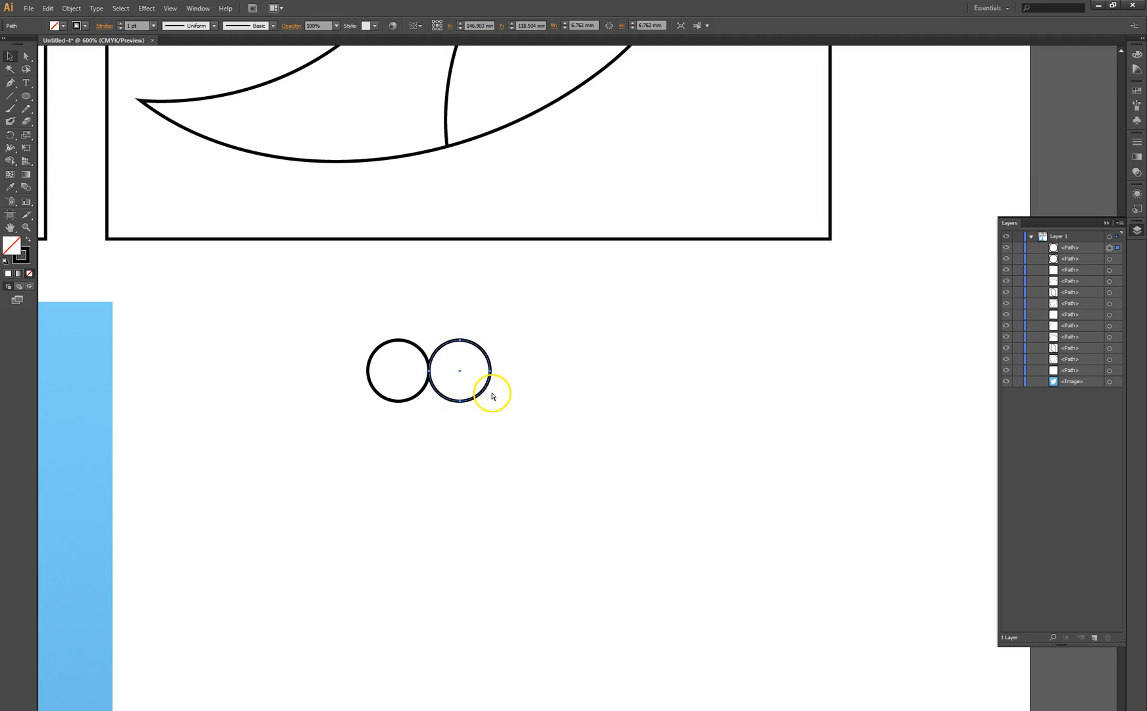
key(ctrl+v)
drag(580, 385, 428, 340)
click(594, 343)
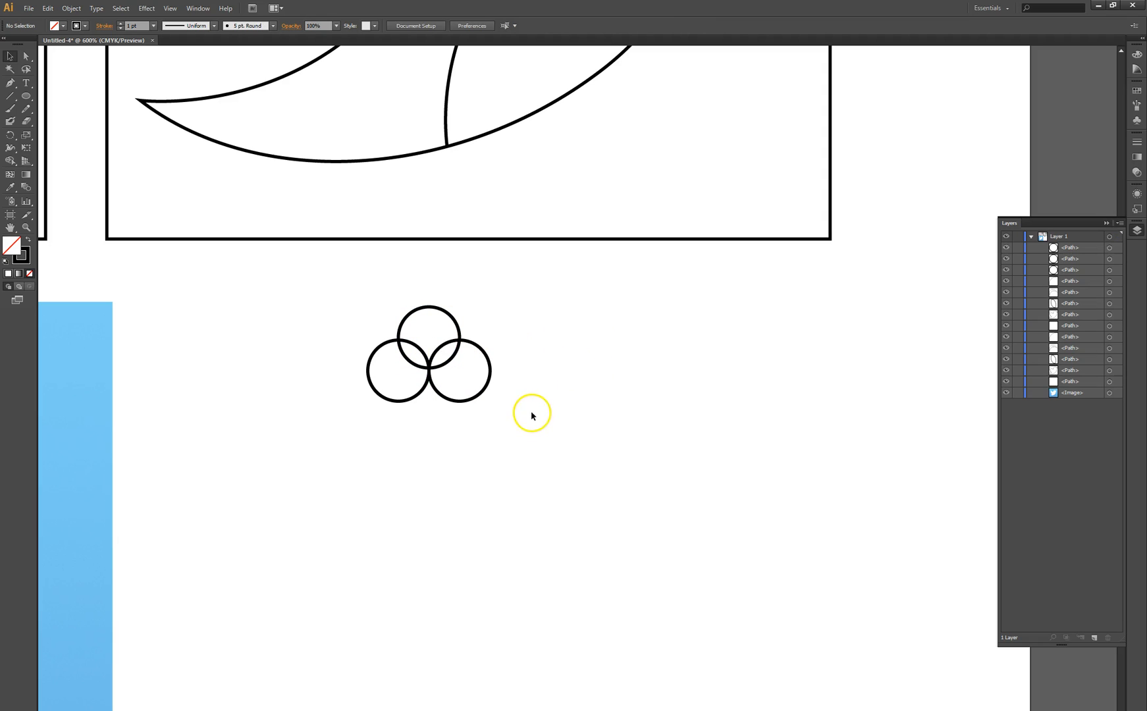
Step: Delete the bottom anchor of each of the two lower circles with Direct Selection to leave semicircular arcs
ctrl+click(505, 373)
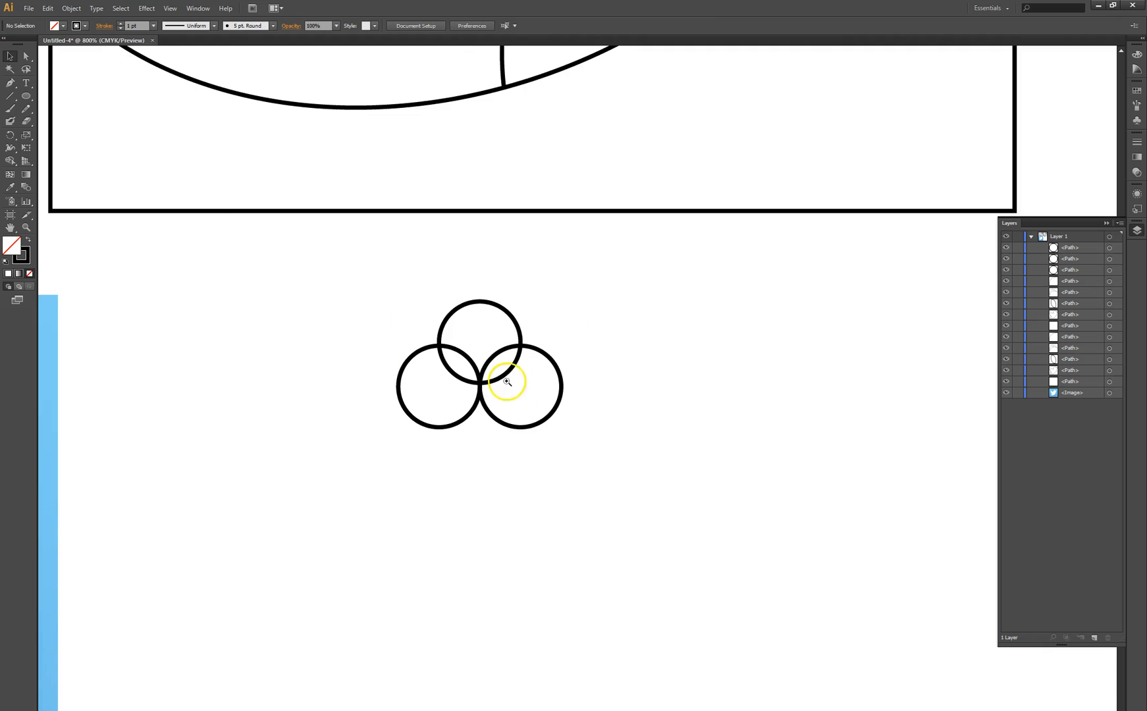
ctrl+click(538, 398)
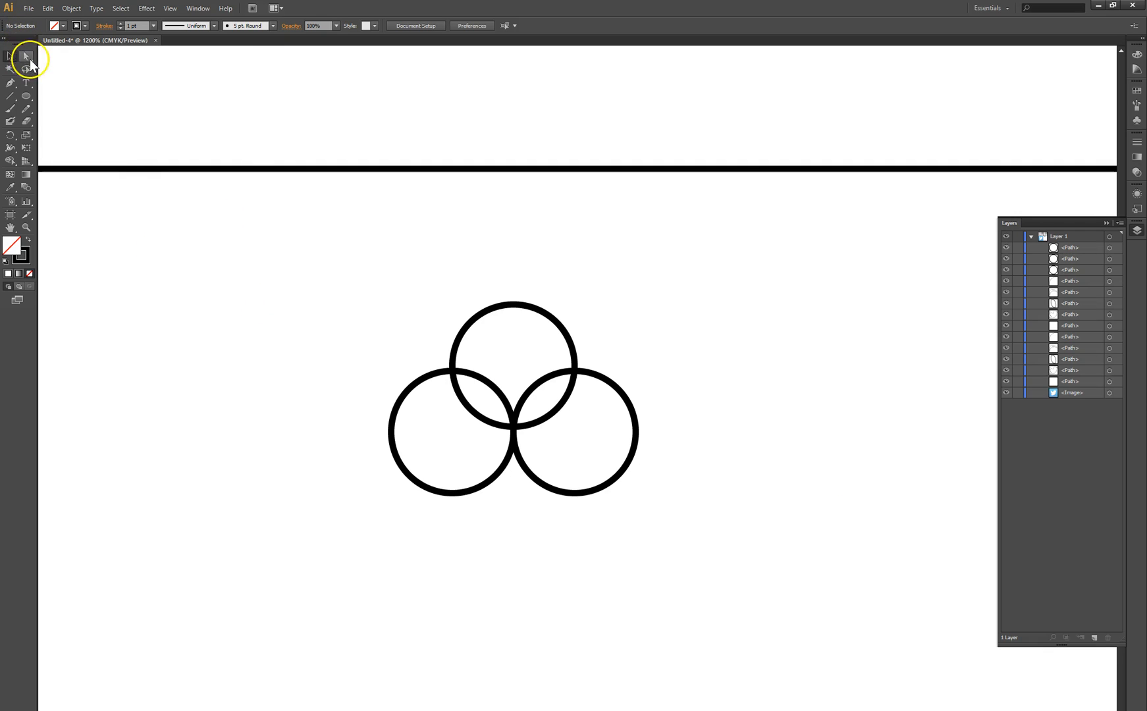
click(453, 493)
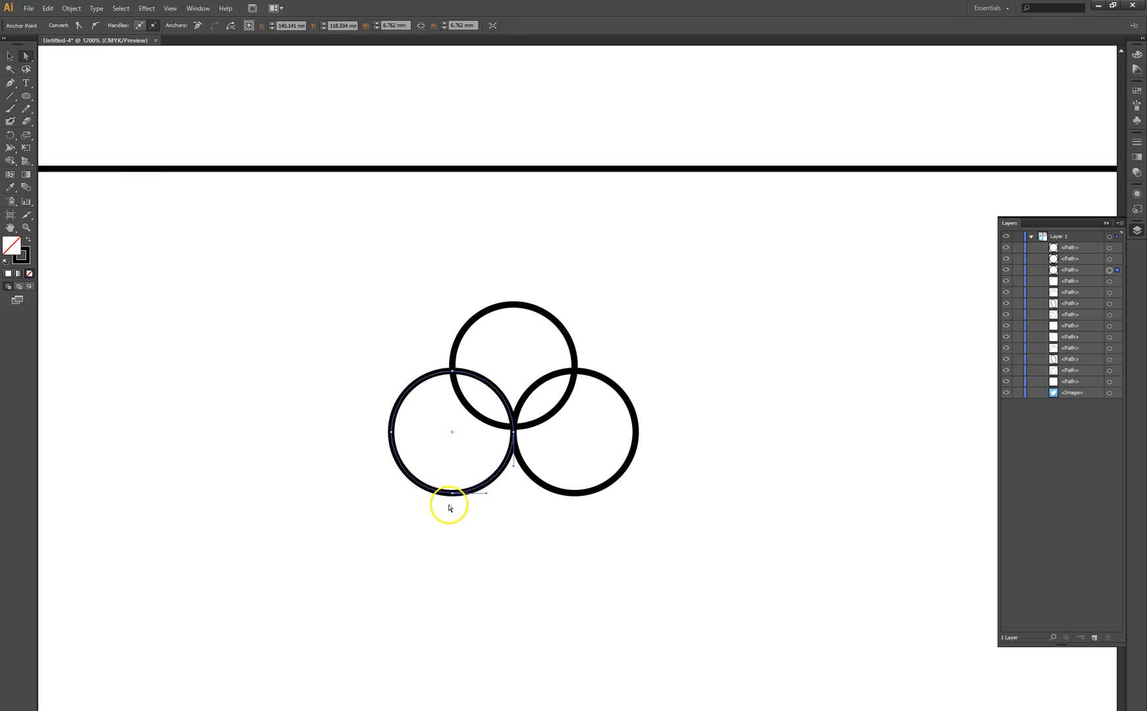
click(453, 494)
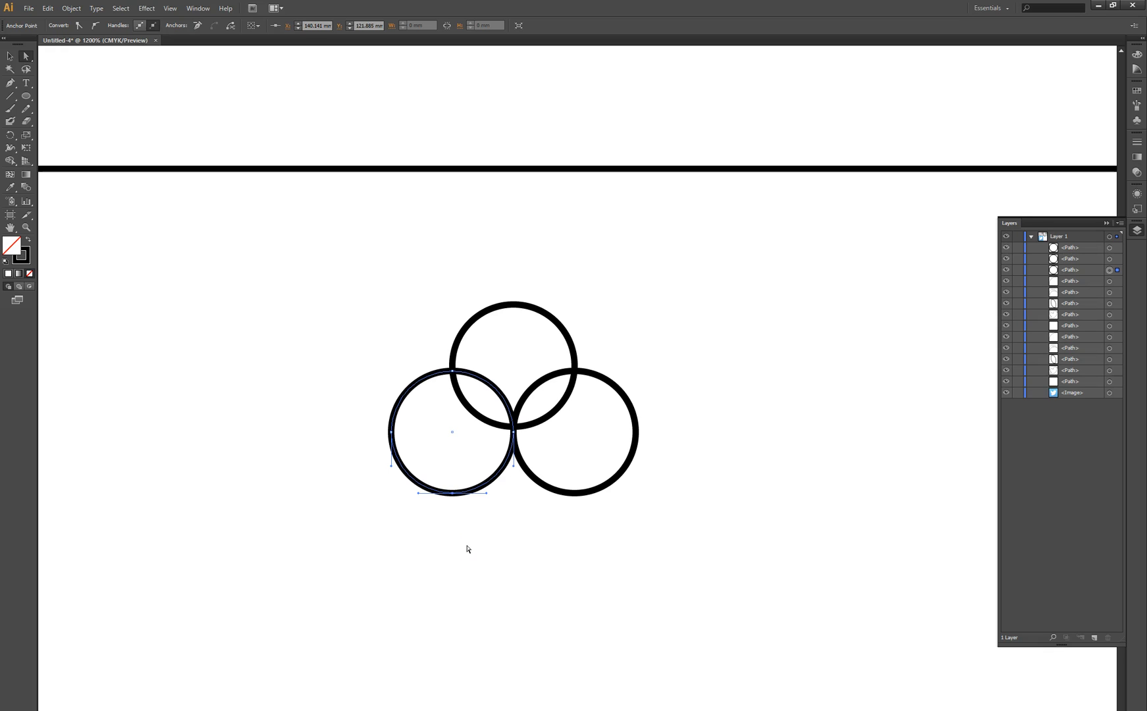
key(Delete)
click(575, 493)
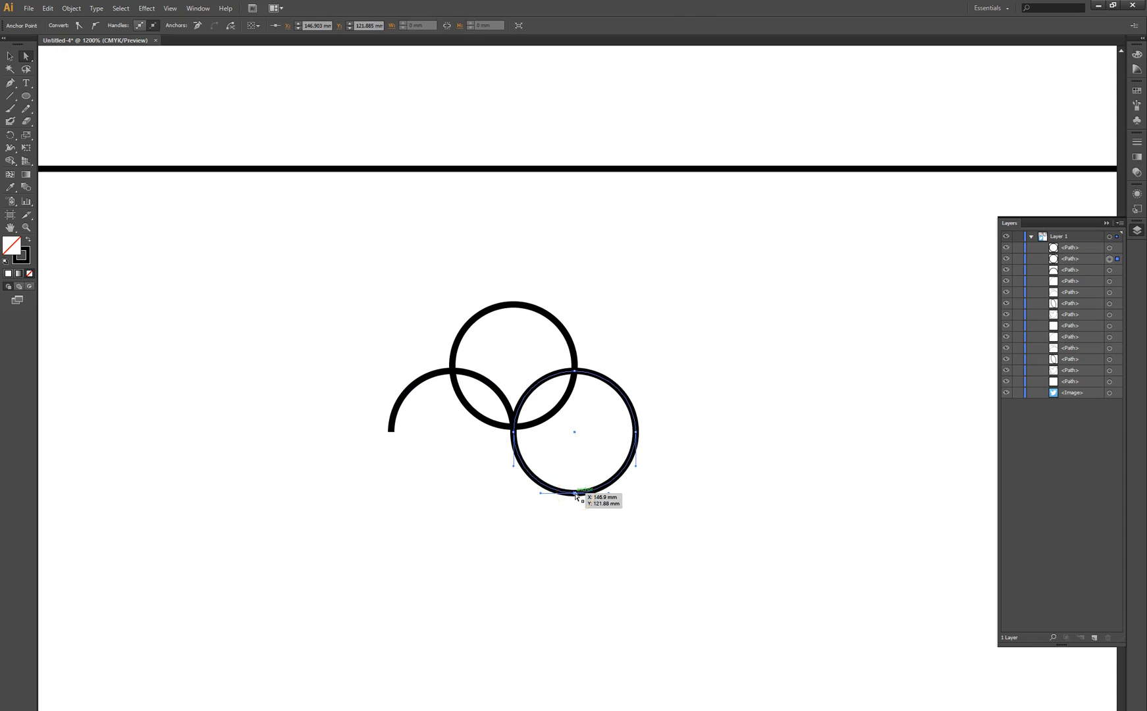
key(Delete)
Step: Delete the upper circle's bottom anchor and nudge the remaining arc down to rest on the two lower arcs
click(546, 417)
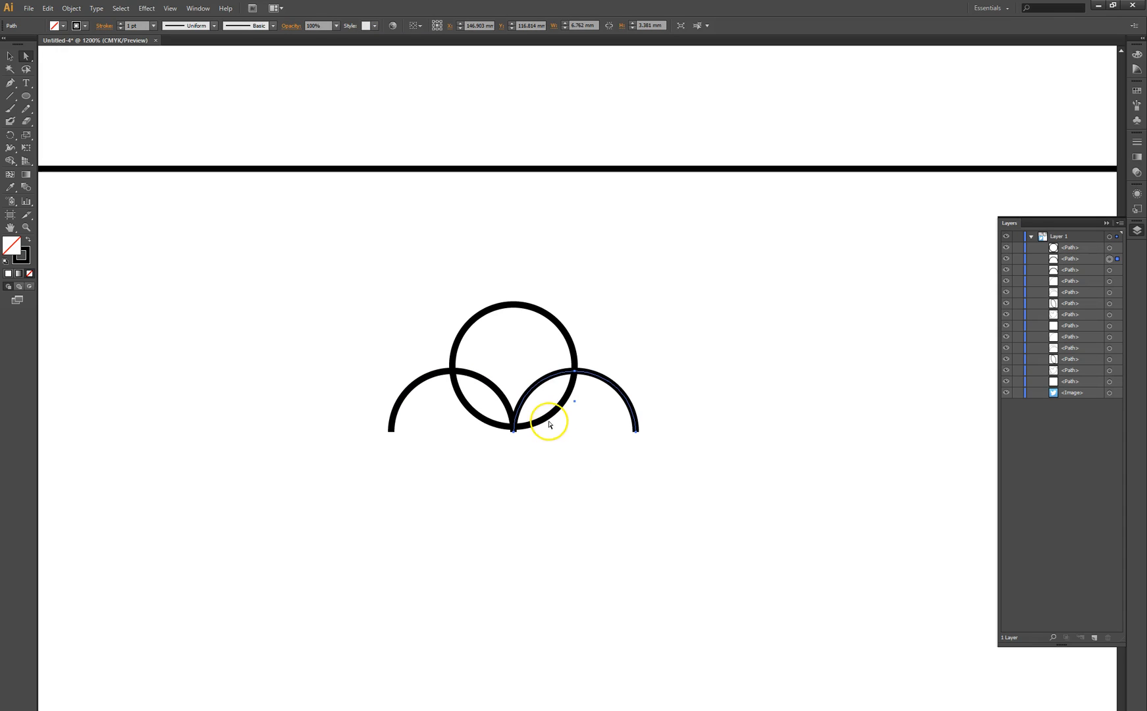
click(514, 428)
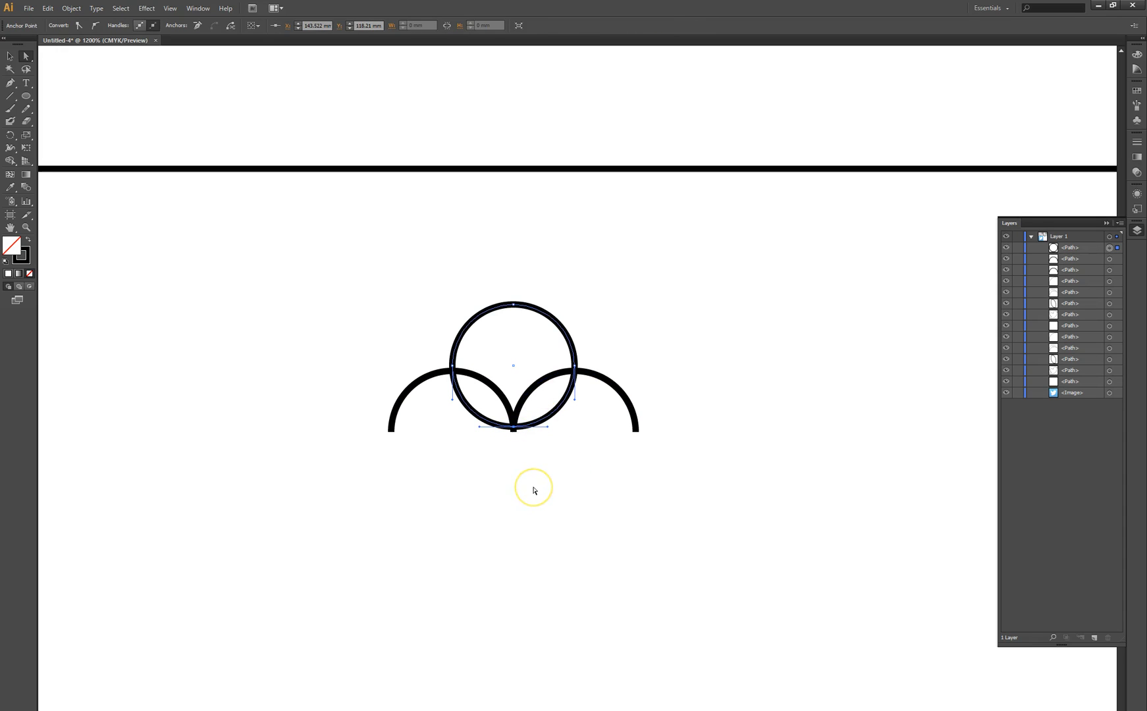
key(Delete)
click(10, 56)
click(287, 340)
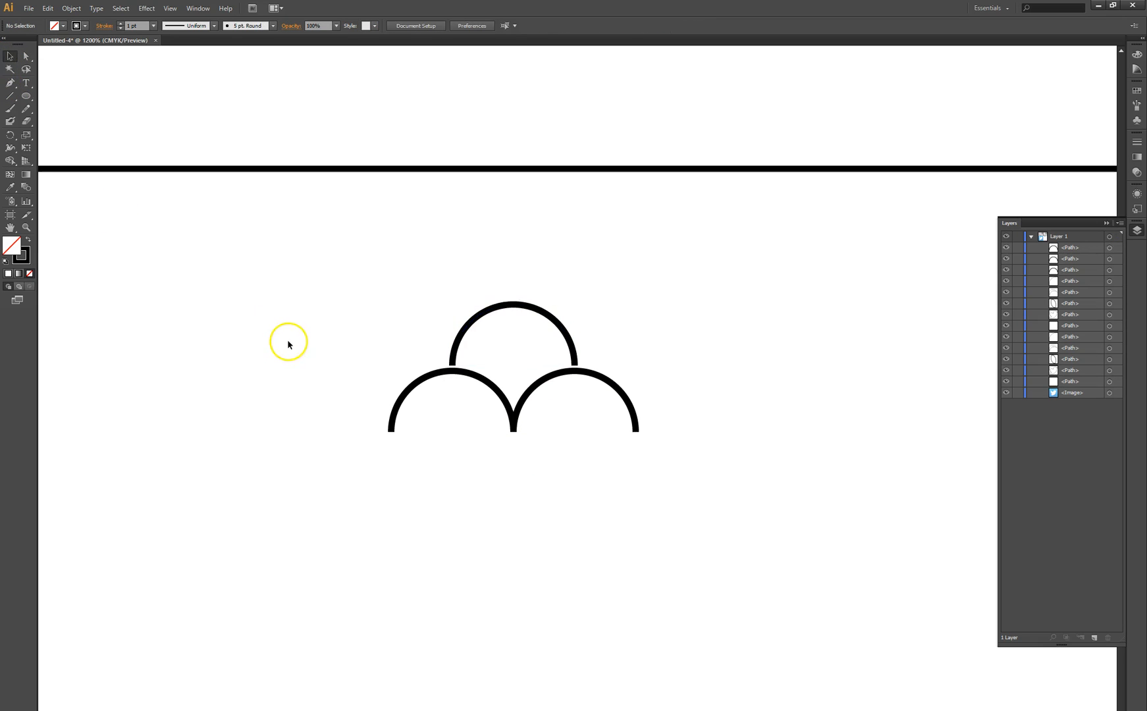
click(512, 308)
key(Down)
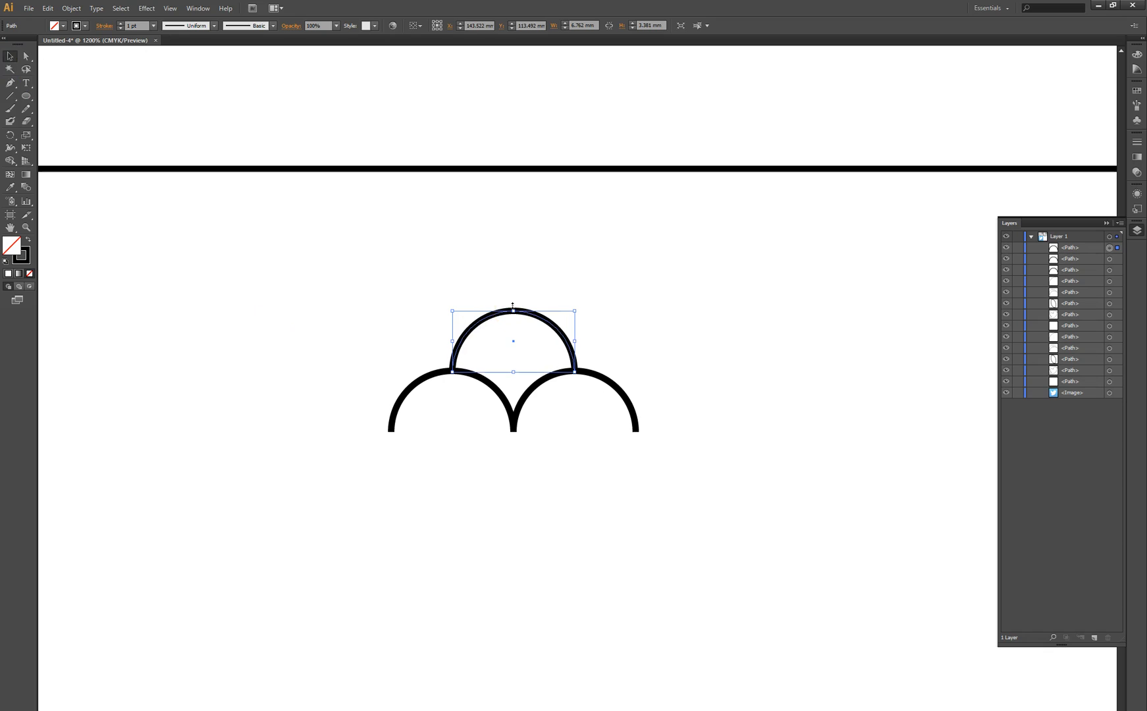
click(343, 247)
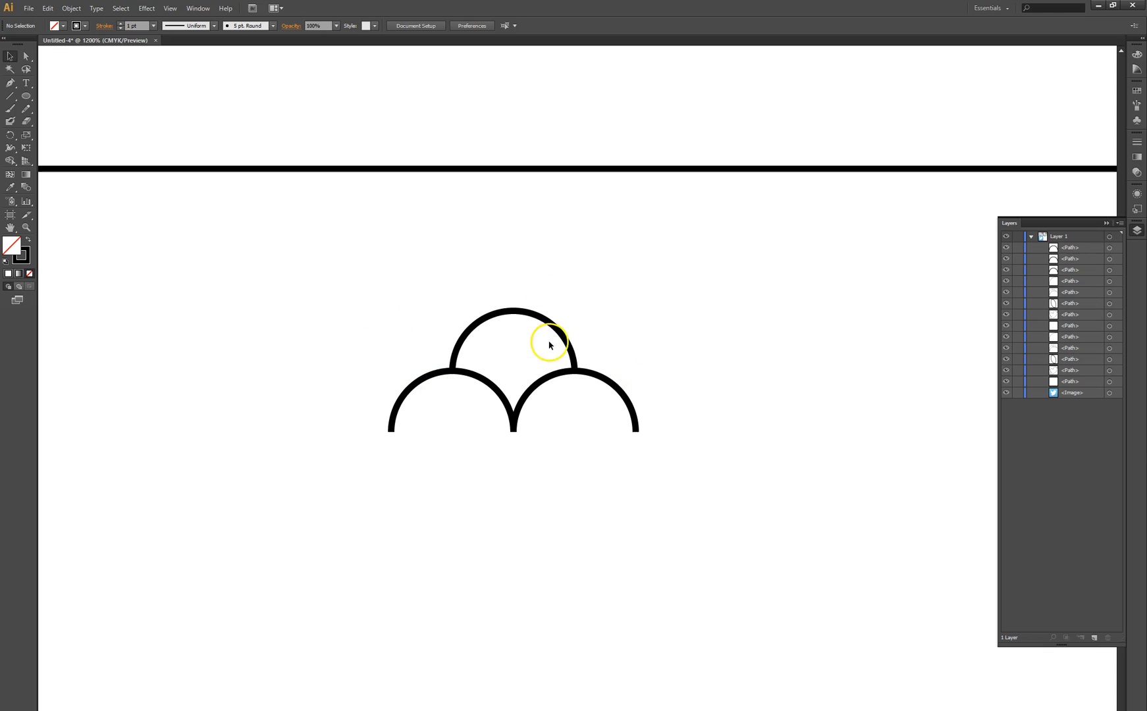
Step: Duplicate the three-arc group and place the copy so its lower row continues from the end of the original
drag(319, 264, 747, 506)
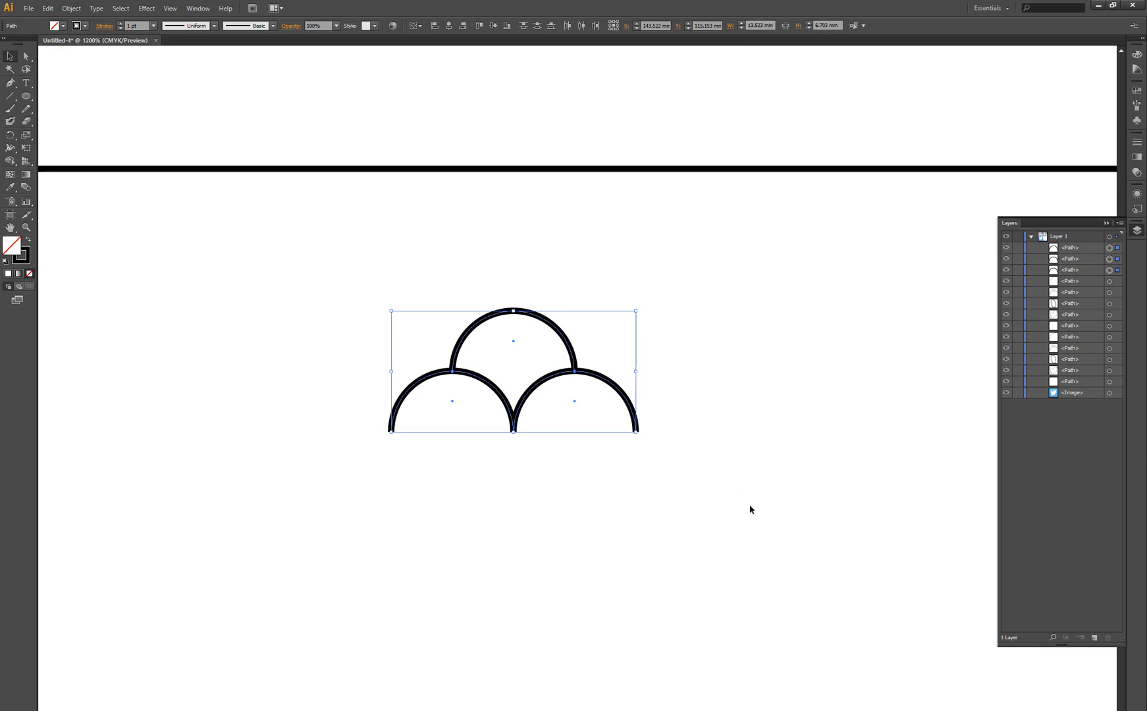
click(630, 395)
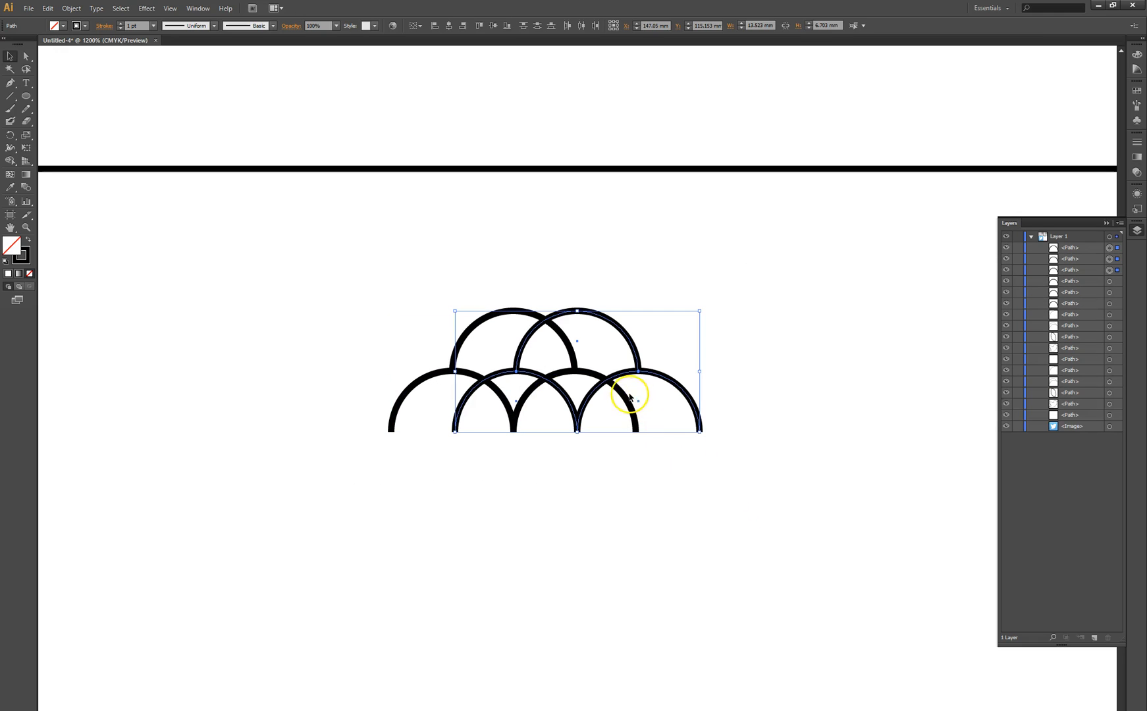
drag(582, 344, 757, 341)
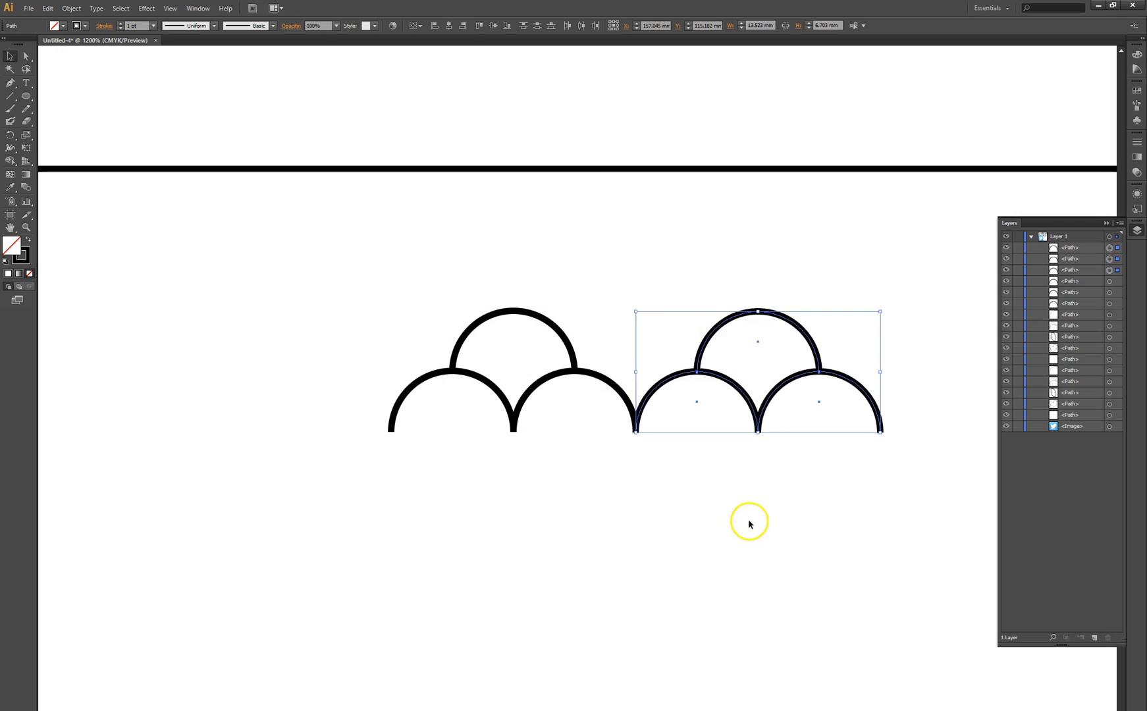
click(747, 522)
Step: Copy one upper arc, place the copy in the gap between the two upper arcs, and deselect it
click(743, 315)
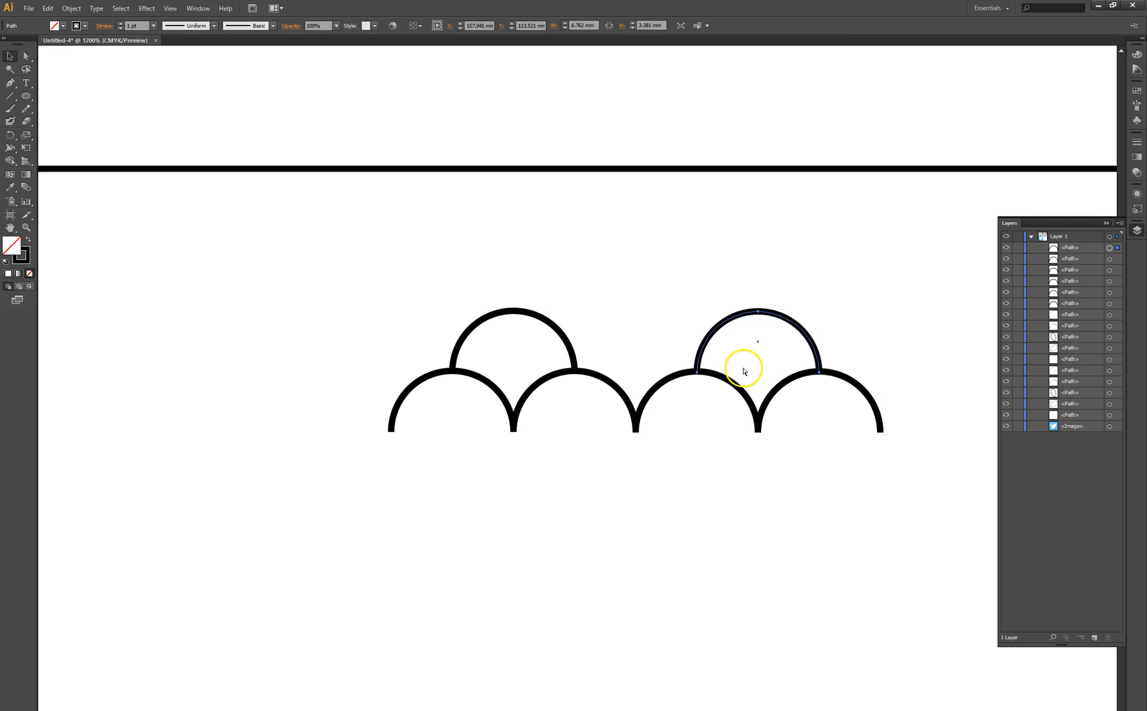
key(ctrl+c)
key(ctrl+v)
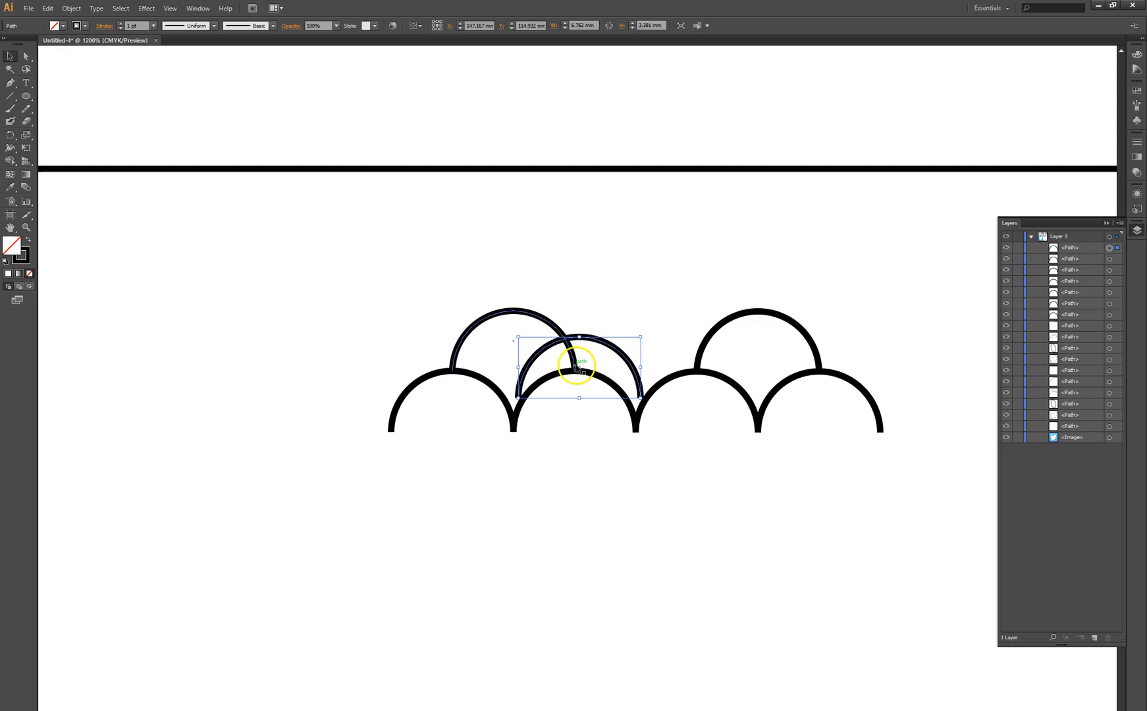
click(585, 358)
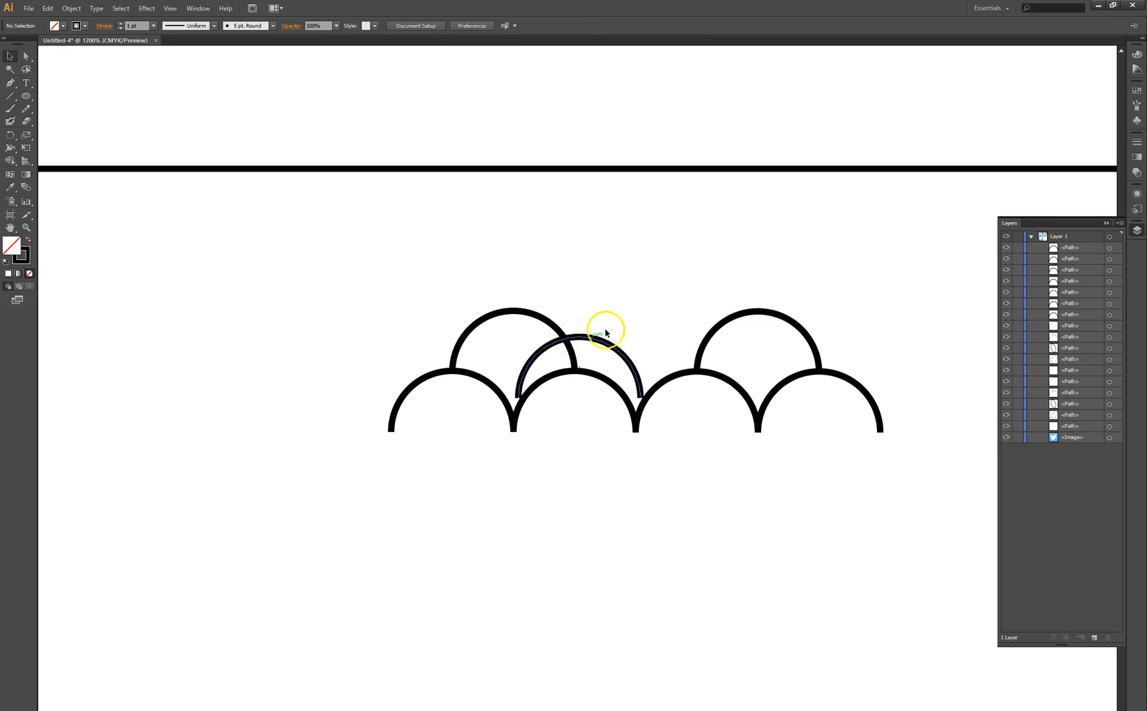
drag(601, 343, 659, 310)
click(663, 302)
Step: Duplicate the two rows of arcs and place the copy directly beneath the originals so that all four rows interlock
ctrl+alt+click(663, 427)
ctrl+alt+click(663, 428)
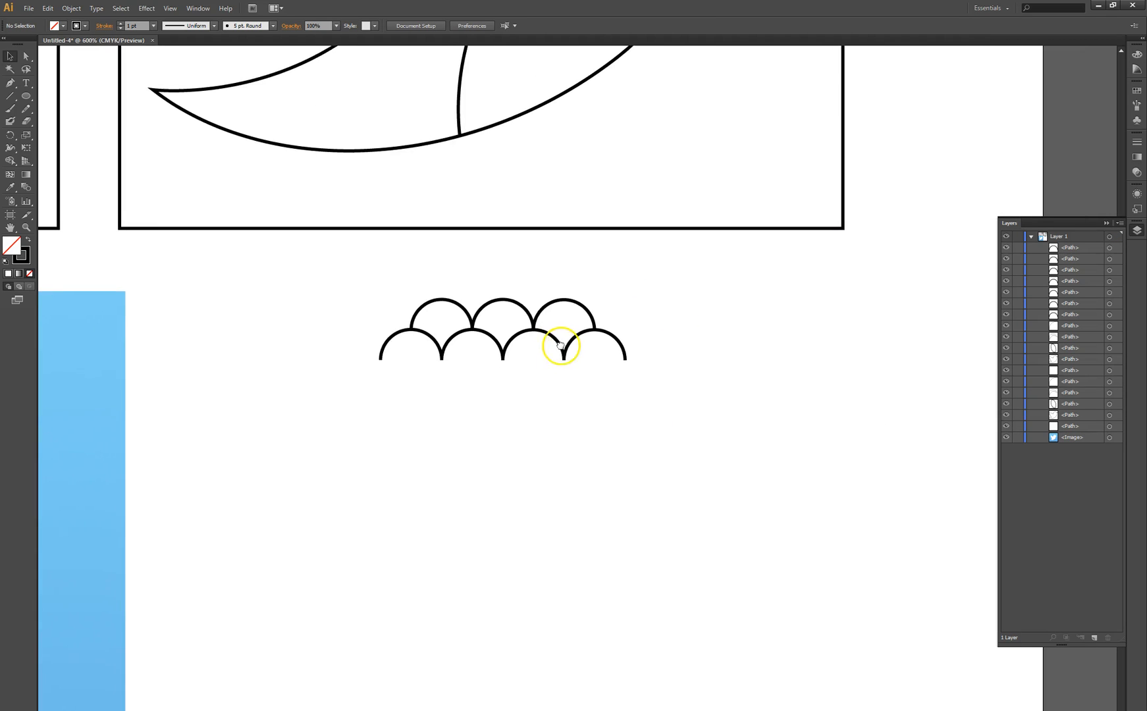
drag(561, 346, 594, 397)
drag(362, 328, 729, 445)
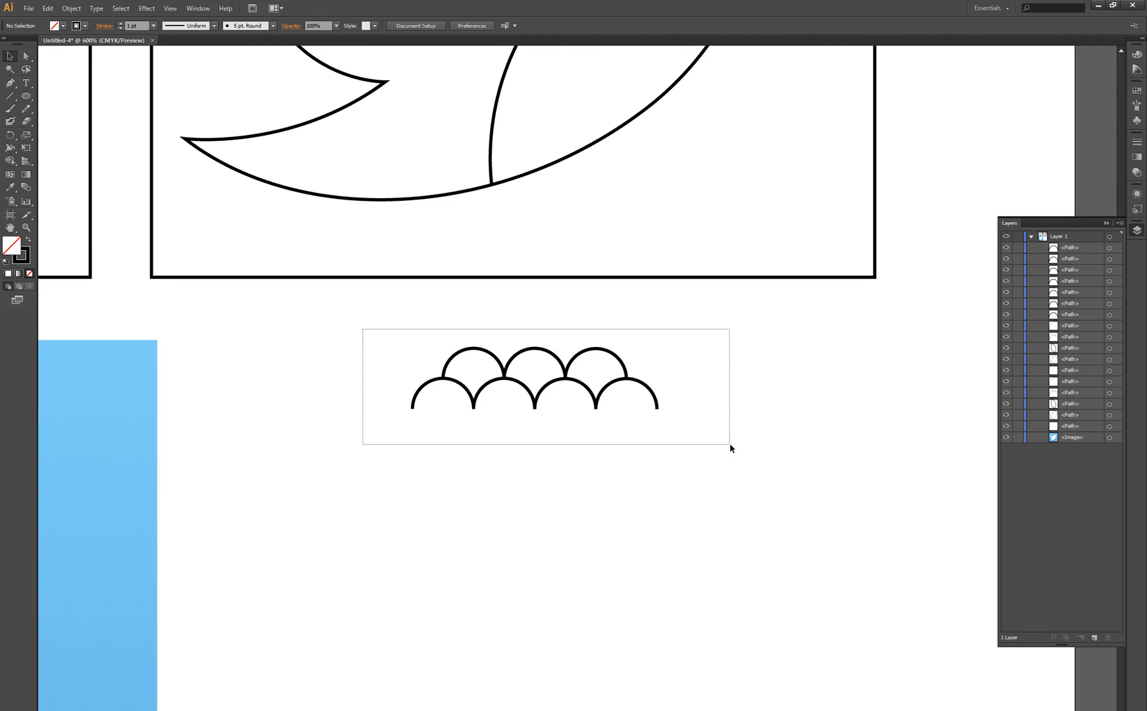
drag(730, 448, 730, 448)
key(ctrl+d)
click(603, 380)
drag(604, 378, 563, 436)
click(717, 517)
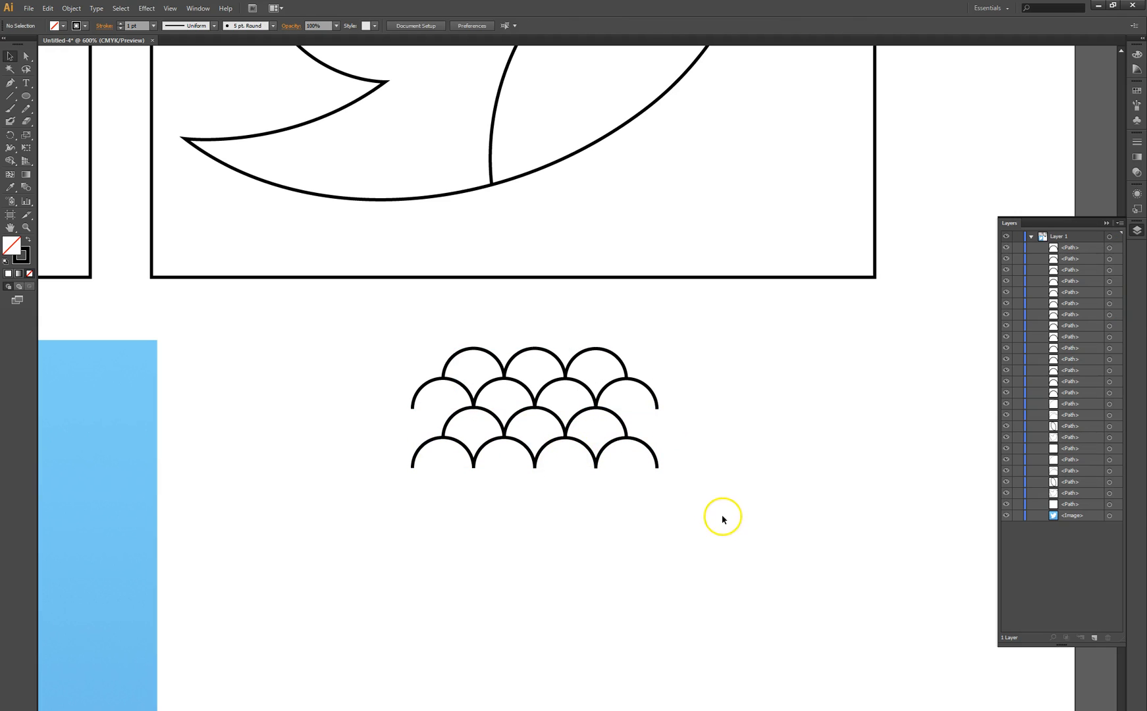
Step: Copy single arcs from the top row to both ends of the third row, extending it on each side
click(610, 356)
alt+drag(609, 355, 680, 420)
click(594, 362)
drag(591, 371, 427, 412)
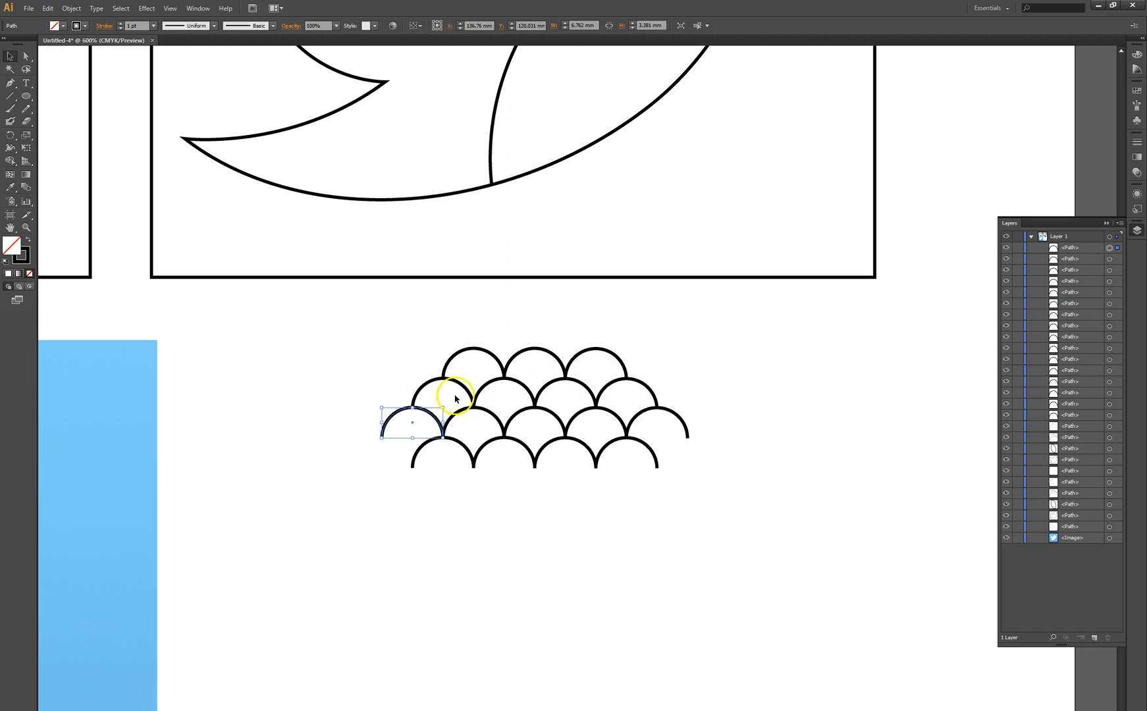
click(369, 360)
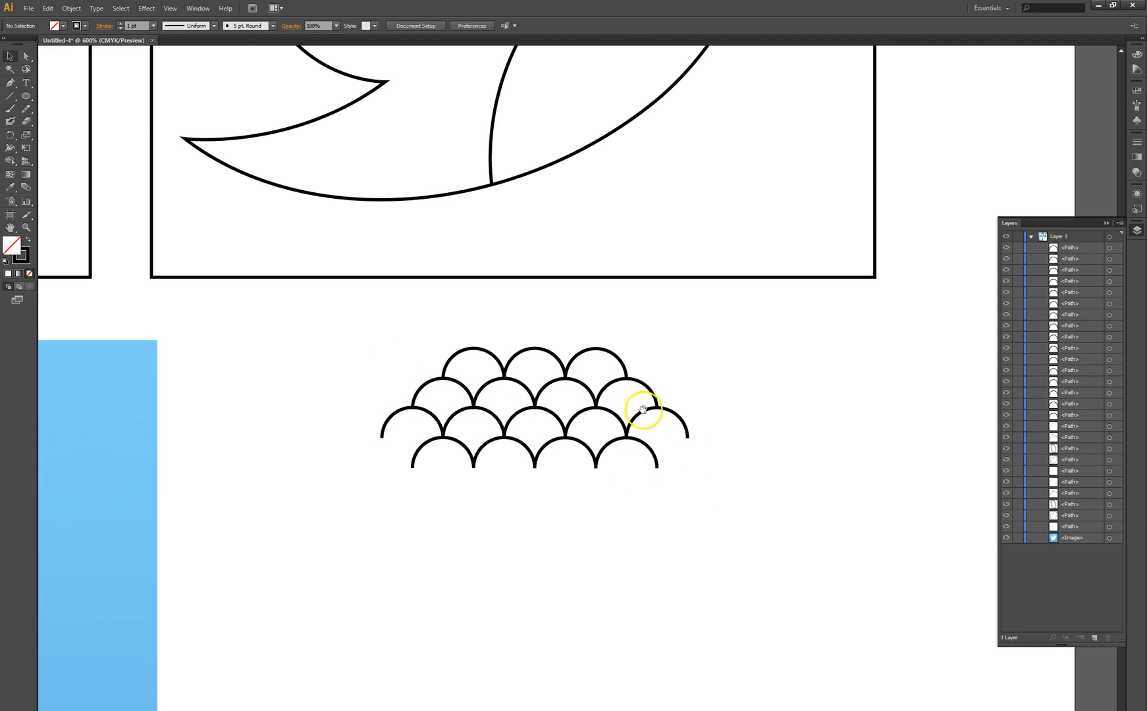
Step: Try moving the complete arc pattern up onto the second bird's lower body, and undo the move
key(ctrl+minus)
drag(620, 479, 626, 527)
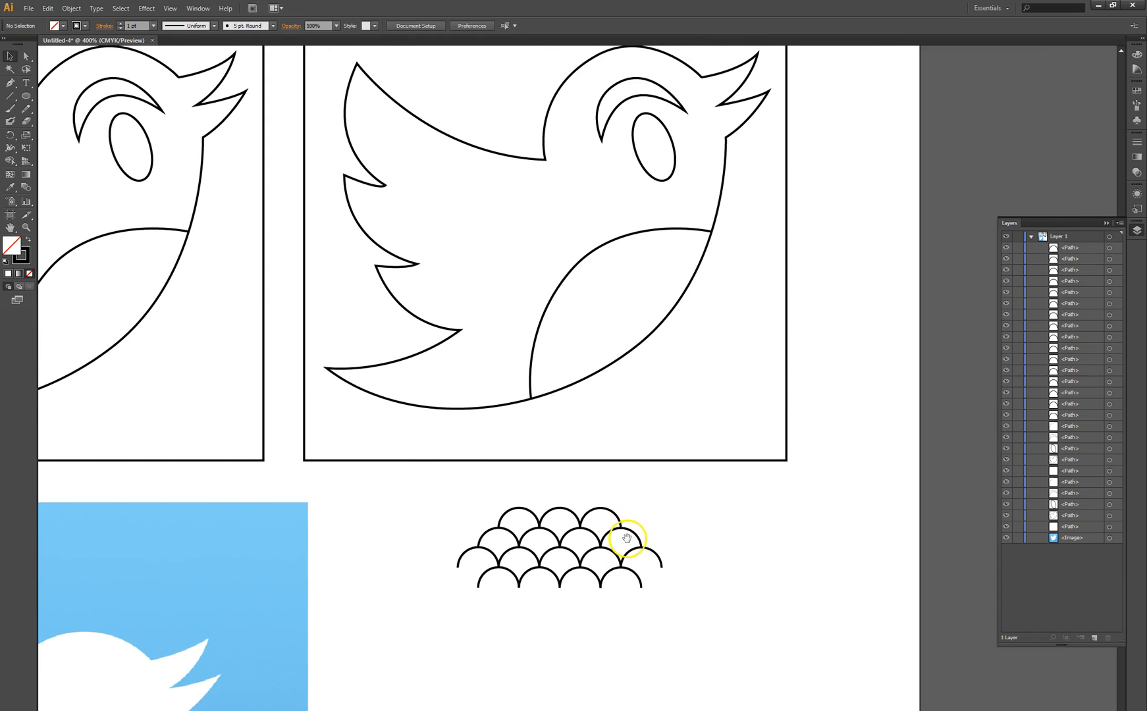
drag(423, 490, 700, 636)
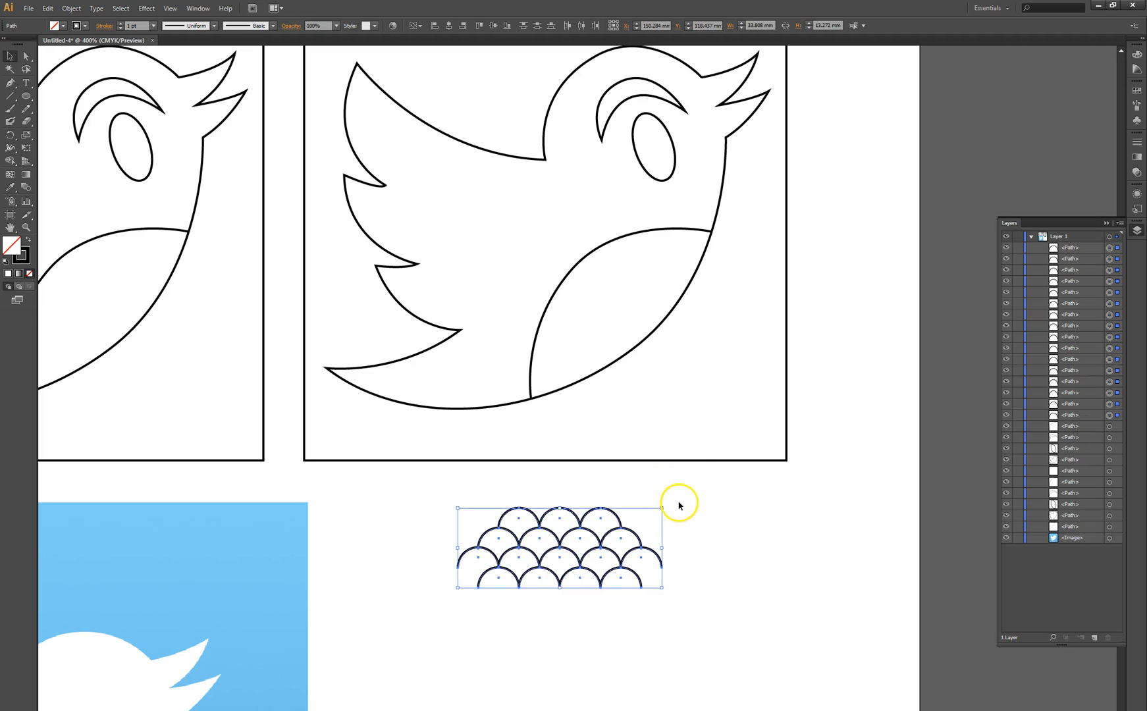
drag(581, 541, 688, 389)
click(673, 623)
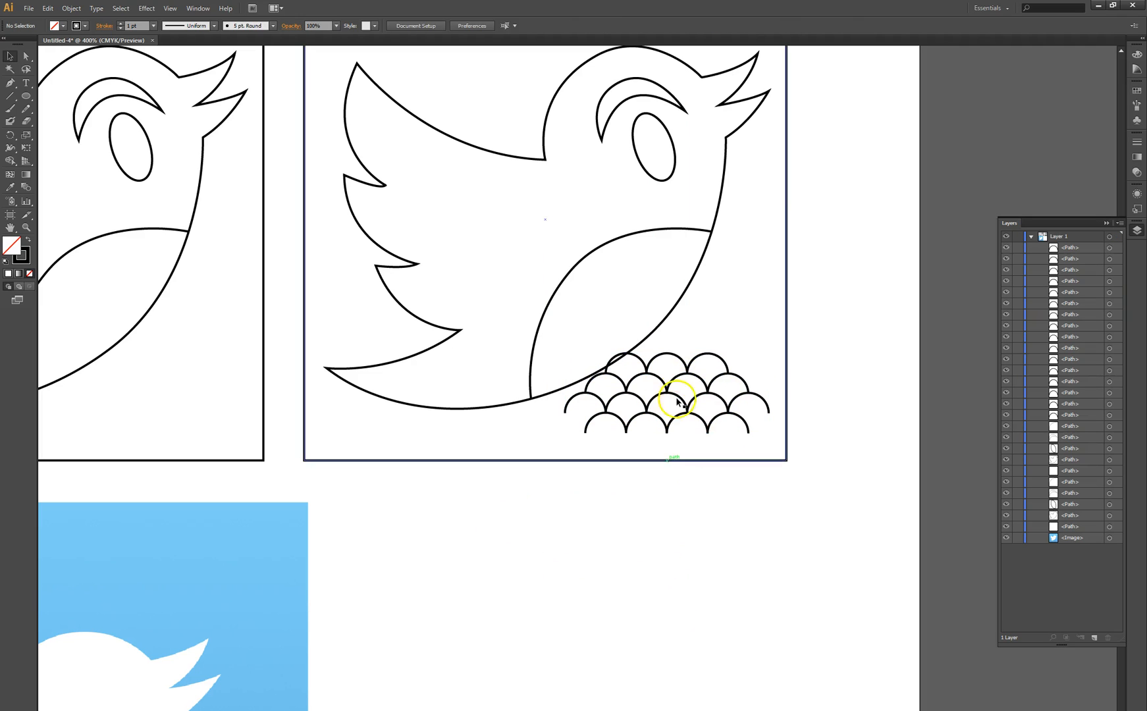
click(640, 358)
click(710, 359)
click(716, 540)
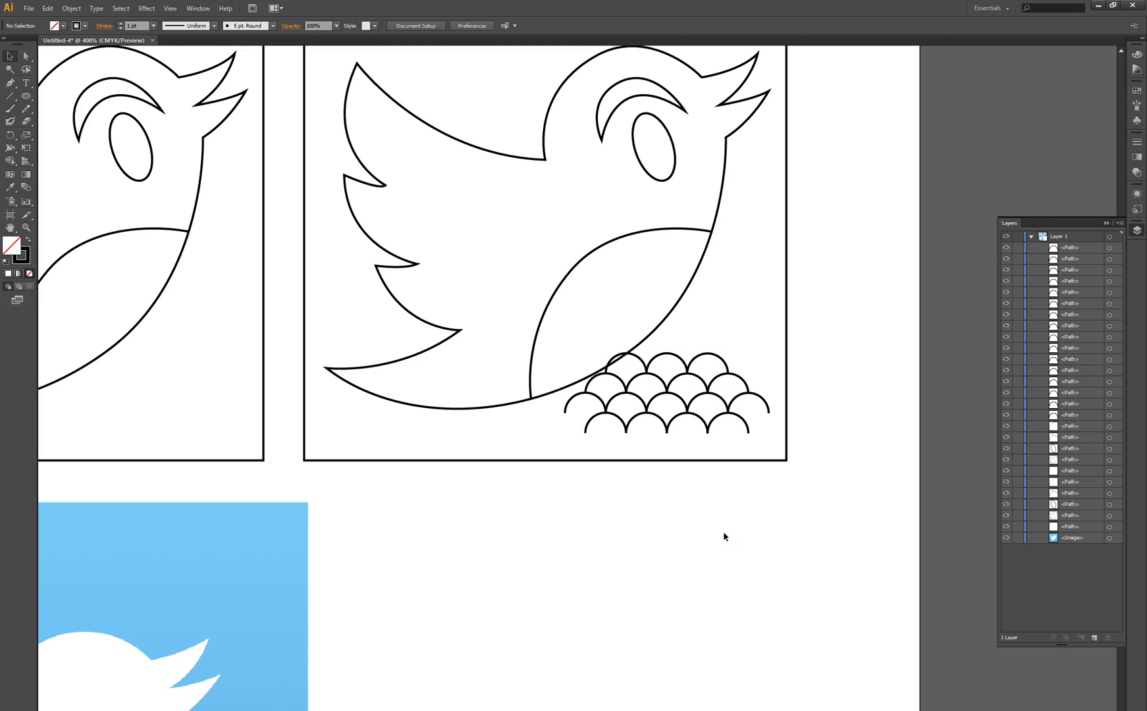
key(ctrl+z)
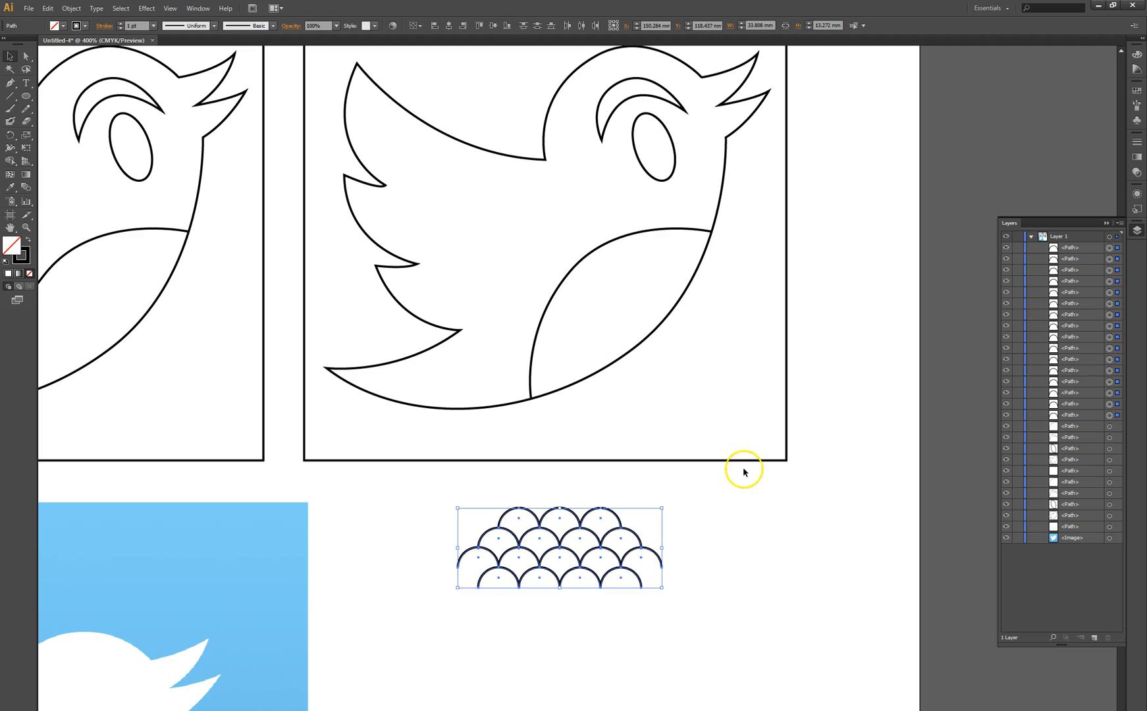
Step: Group all the arcs of the scale pattern into one object and deselect it
ctrl+click(622, 550)
drag(591, 399, 635, 484)
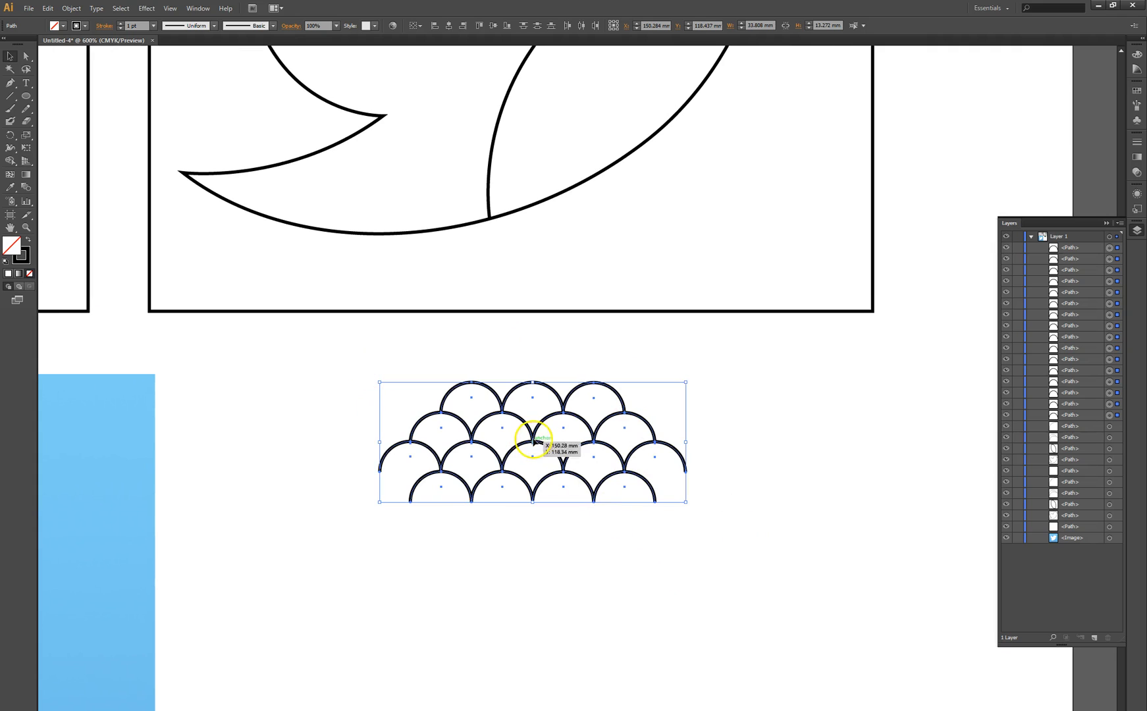
right_click(538, 442)
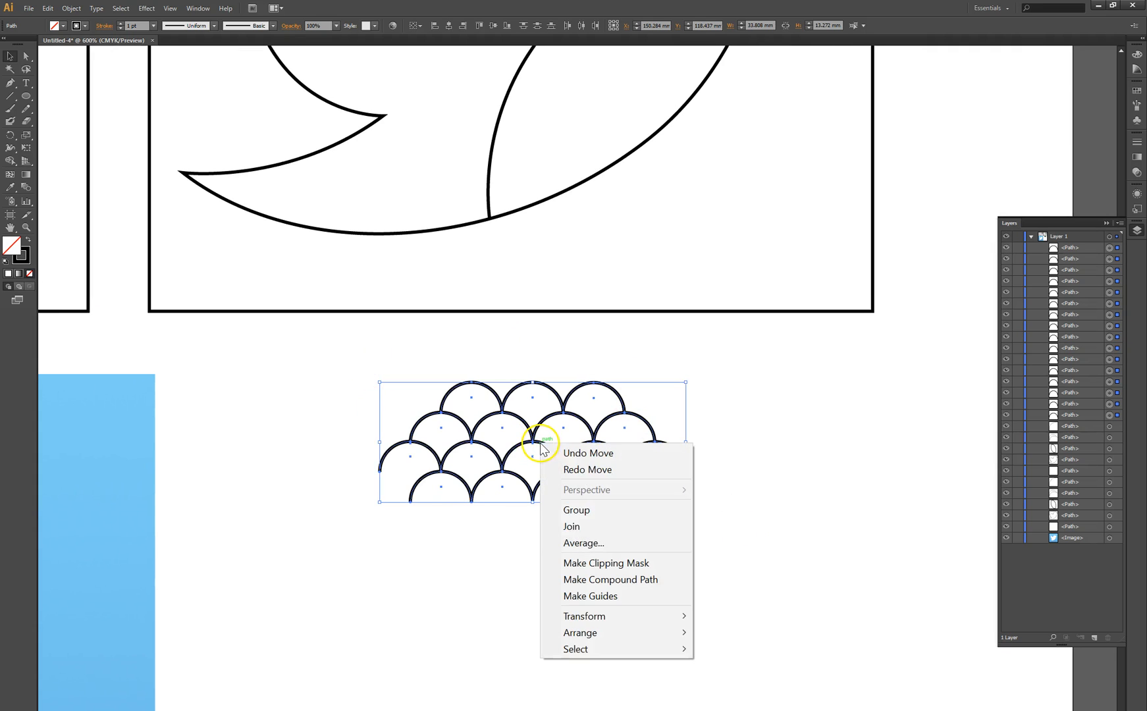
click(617, 514)
click(699, 550)
Step: Move the grouped scale pattern onto the second bird's belly and rotate it so its rows follow the belly's diagonal
click(667, 449)
drag(667, 449, 720, 312)
scroll(727, 447, up, 5)
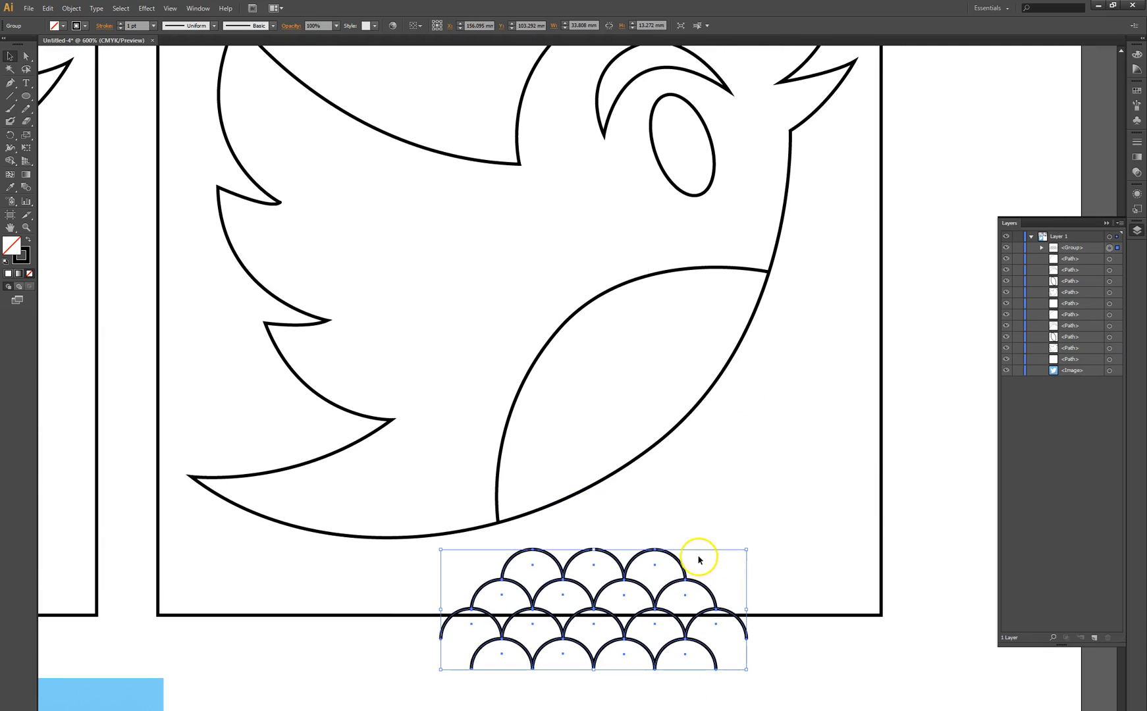
drag(674, 558, 698, 344)
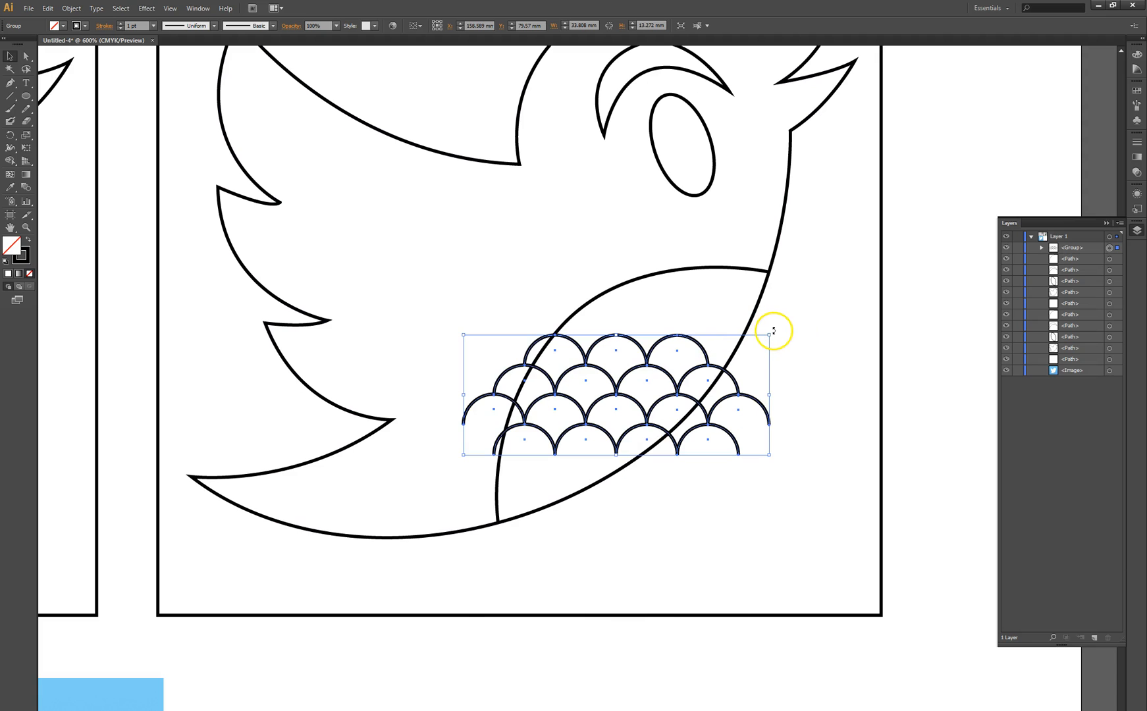
drag(771, 330, 582, 468)
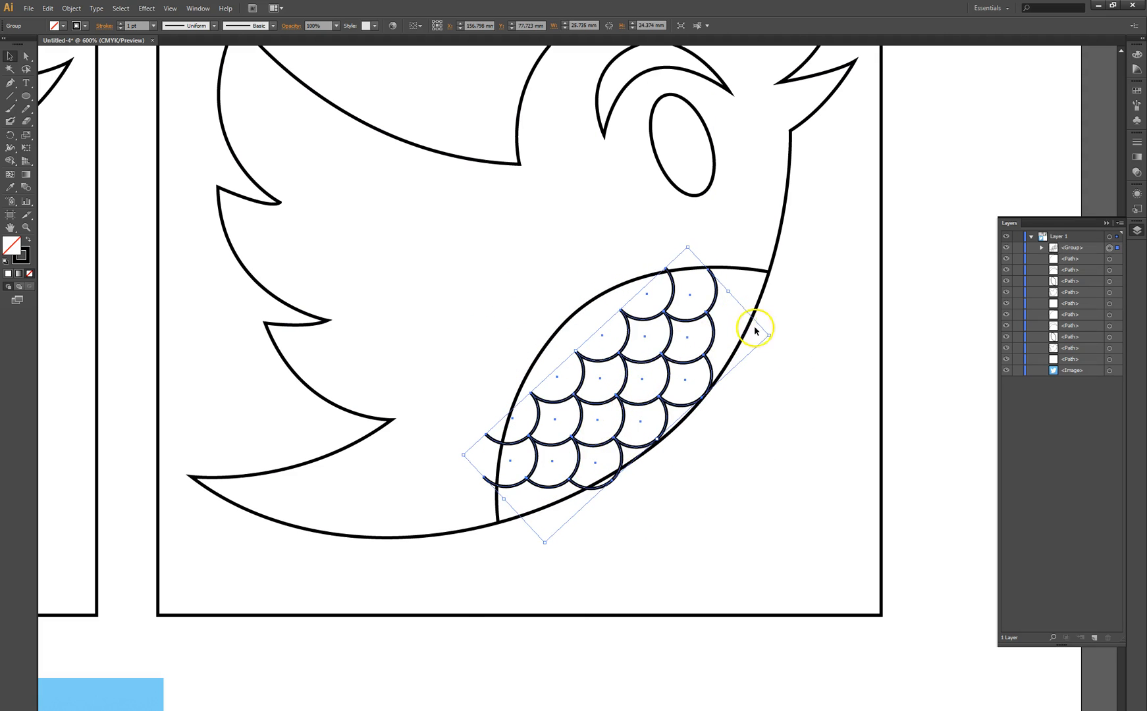
drag(773, 335, 779, 342)
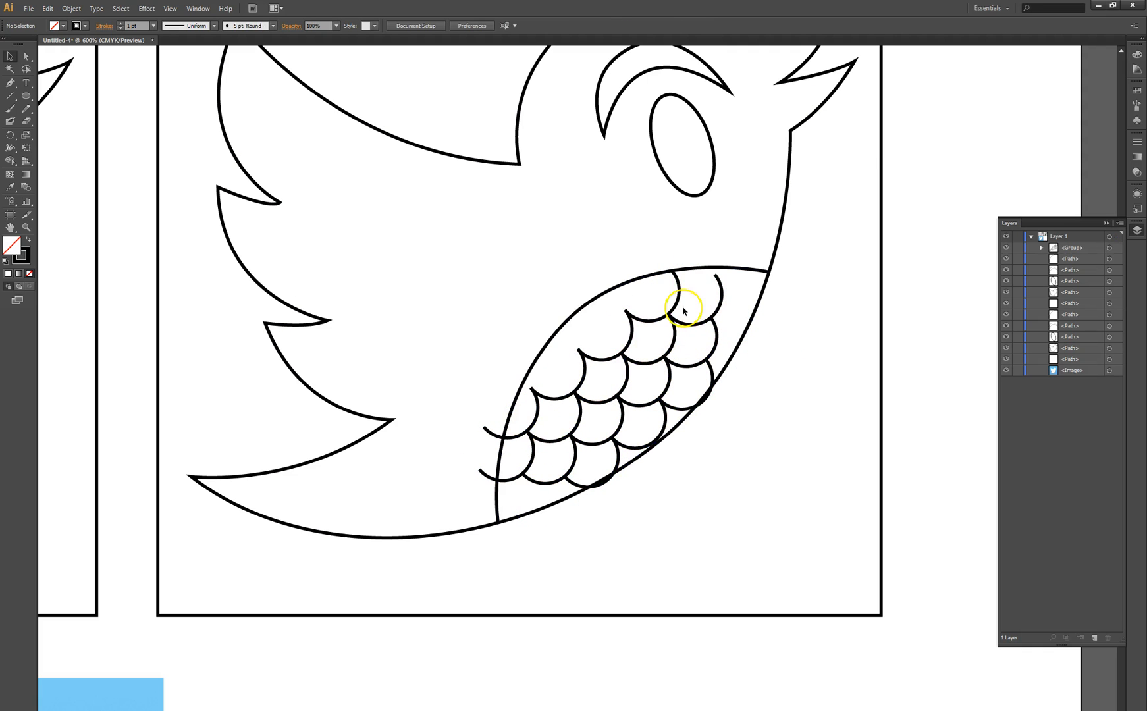
Step: Extend the scale pattern with copies of the arc group and single arcs until it covers the whole belly
drag(693, 252, 667, 304)
drag(644, 399, 594, 421)
click(729, 489)
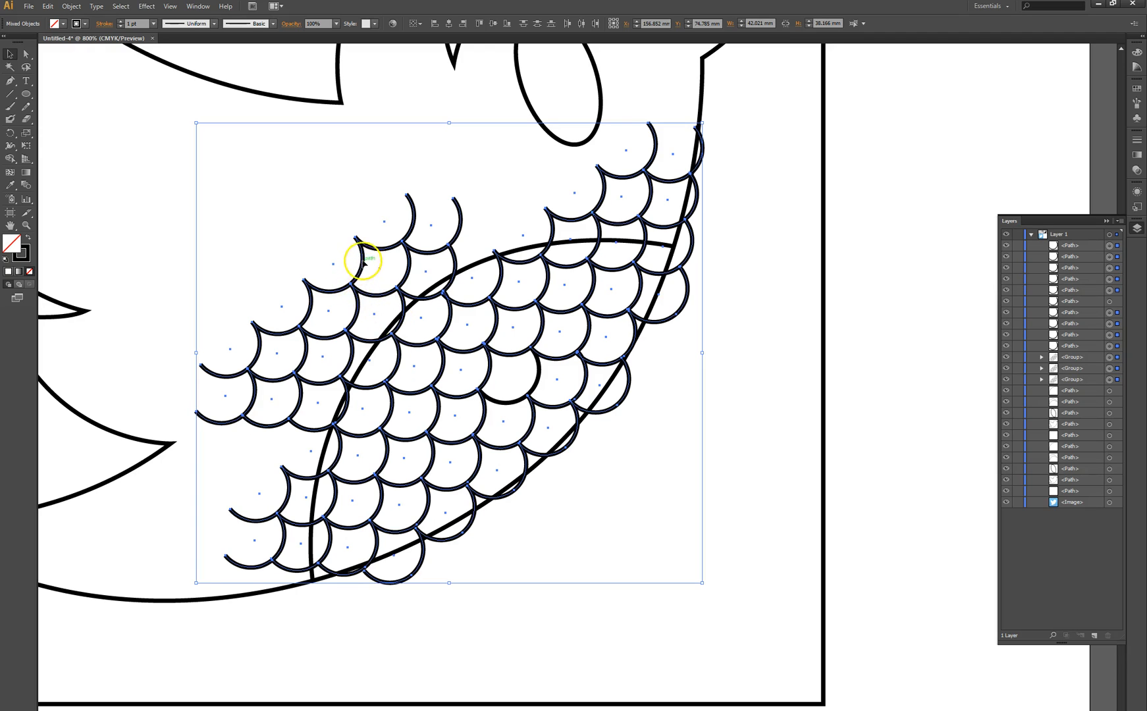
Step: Group the selected scale pieces covering the belly into one object and deselect it
right_click(385, 227)
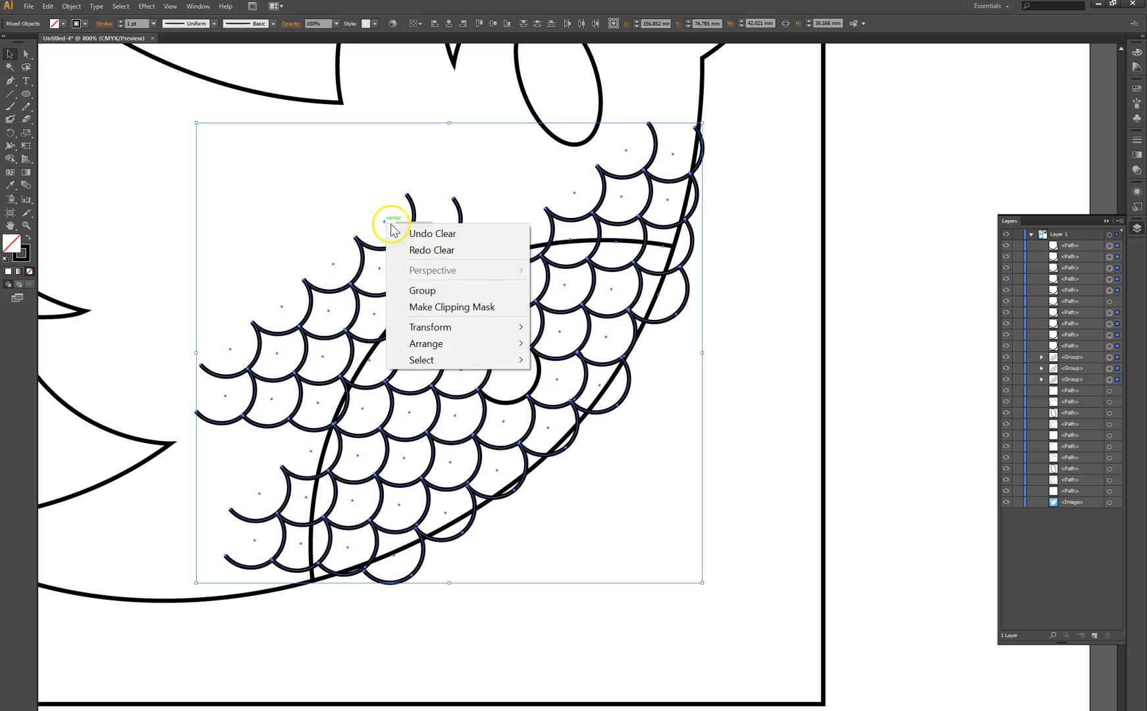
click(441, 291)
click(745, 362)
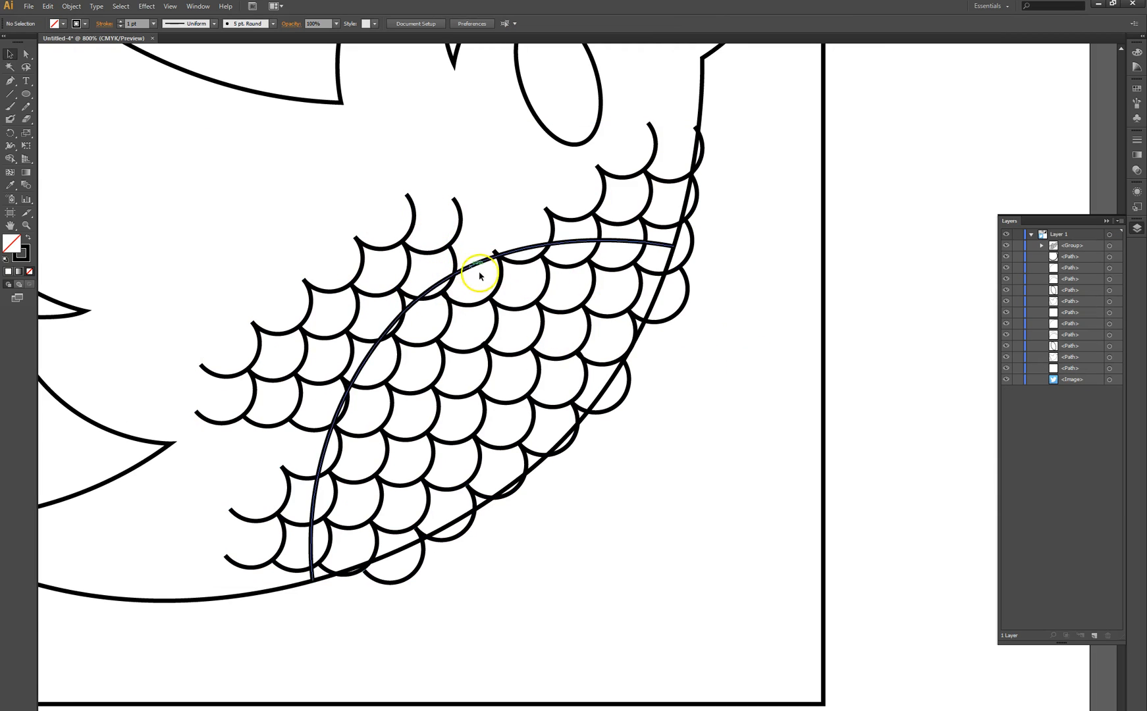
Step: Change the stroke colour of the grouped belly scales to red and deselect the group
click(498, 286)
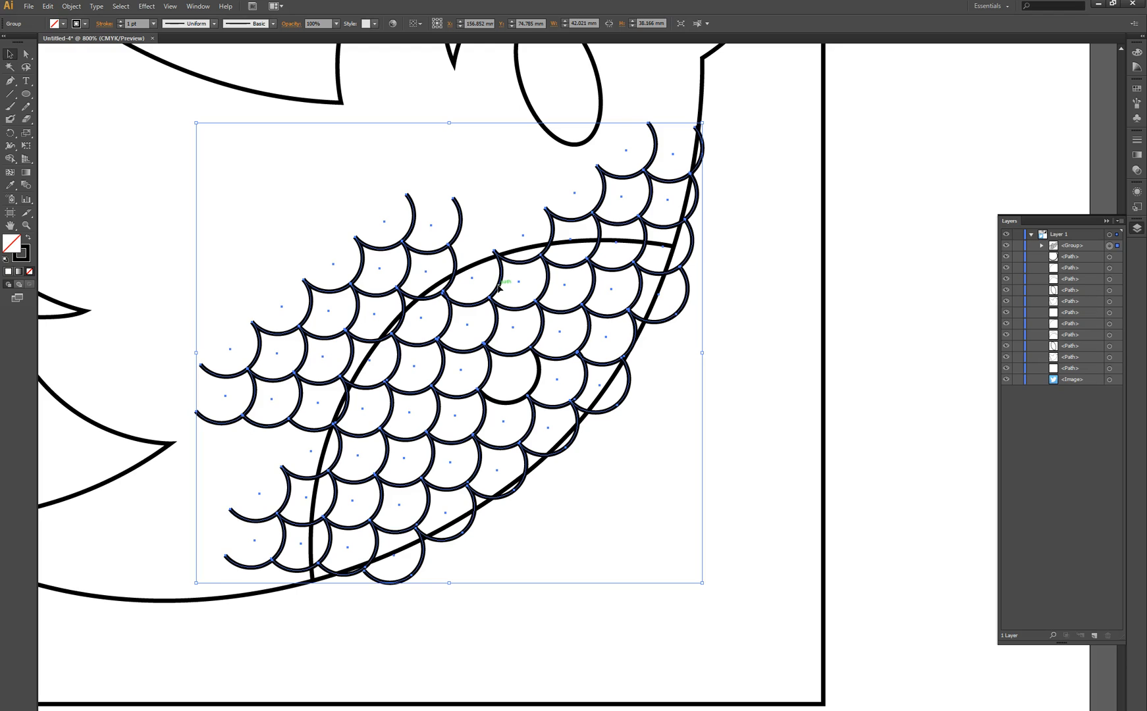
click(60, 23)
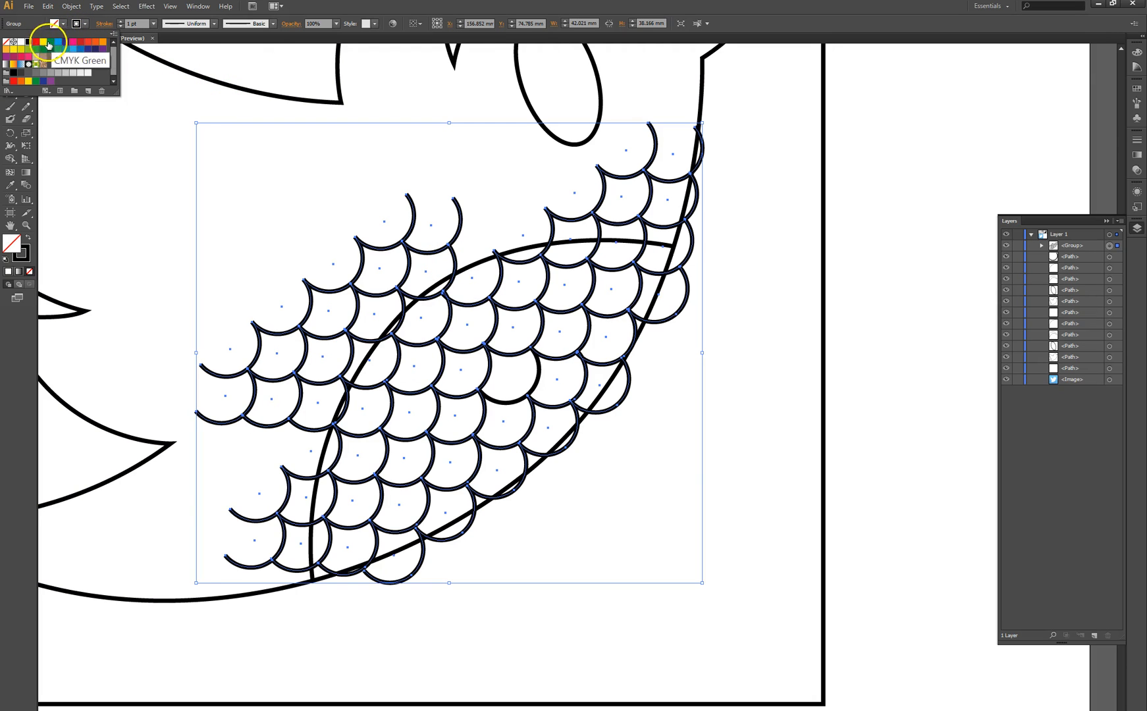
click(36, 42)
click(741, 402)
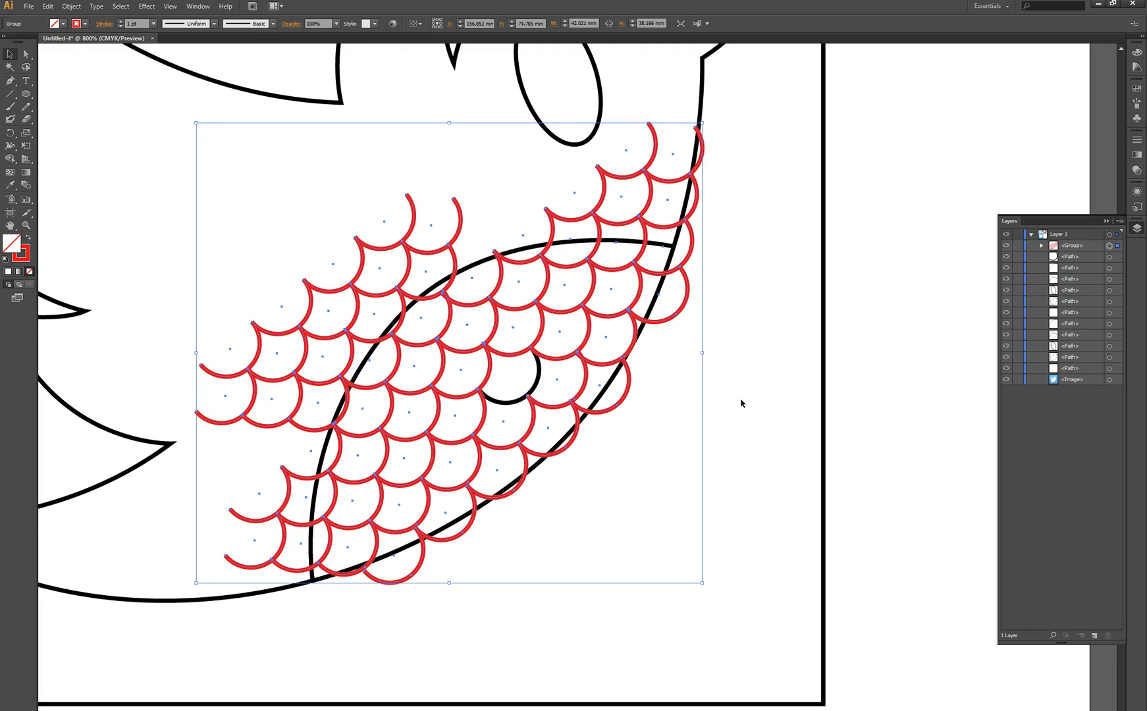
click(740, 397)
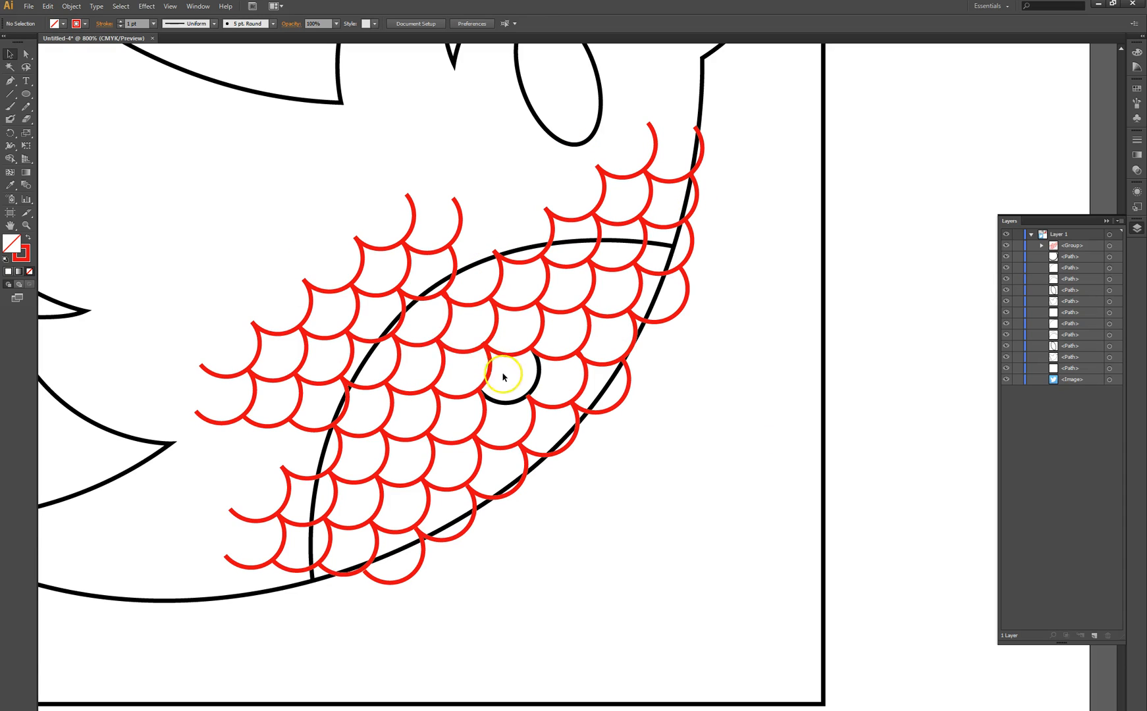
Step: Set the stroke of the one remaining black arc inside the scale pattern to red
click(537, 379)
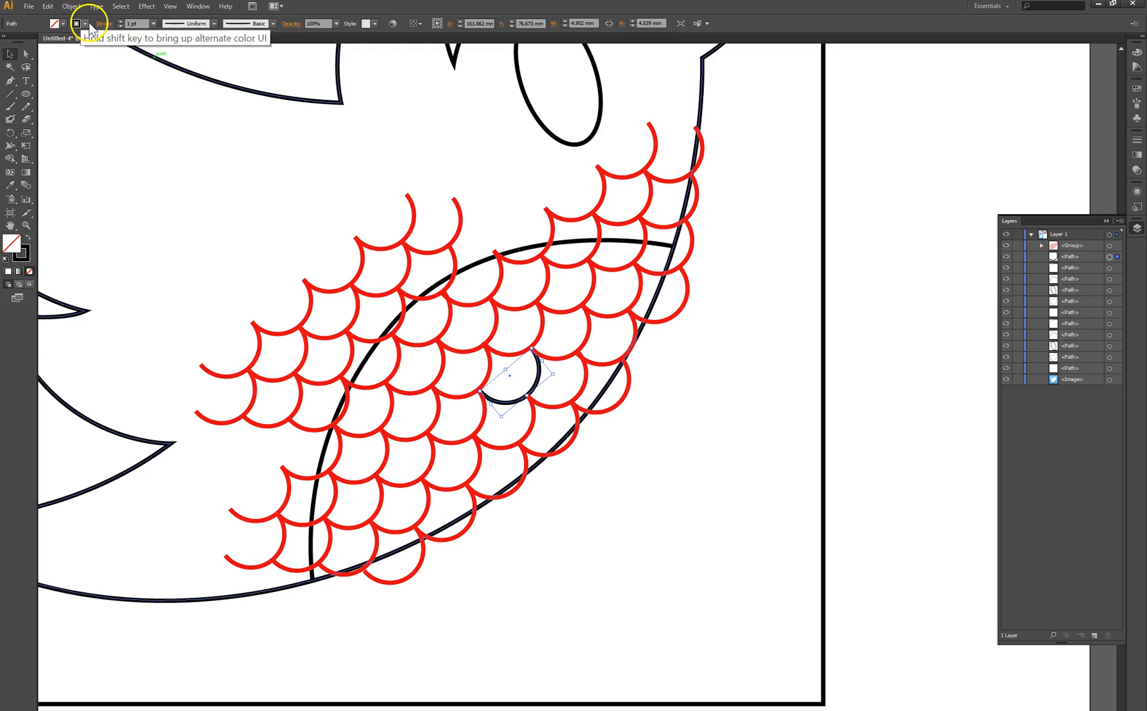
click(85, 24)
click(36, 41)
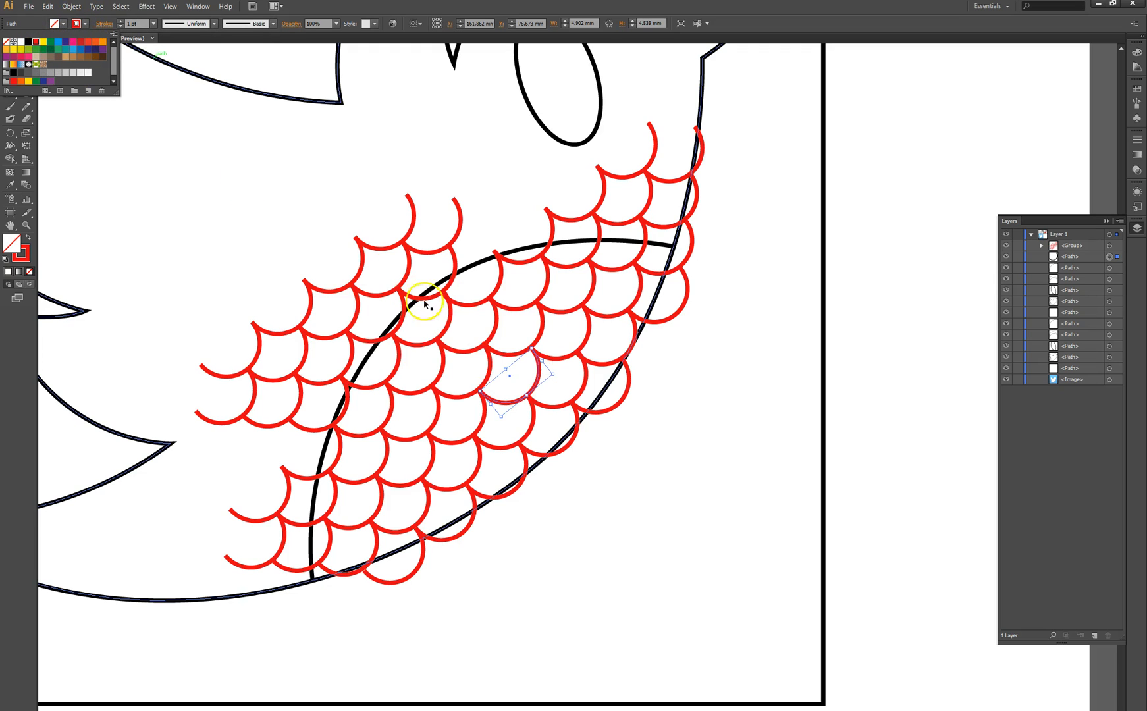
Step: Group the leftover single arc together with the red scale group and deselect the result
click(542, 328)
click(540, 329)
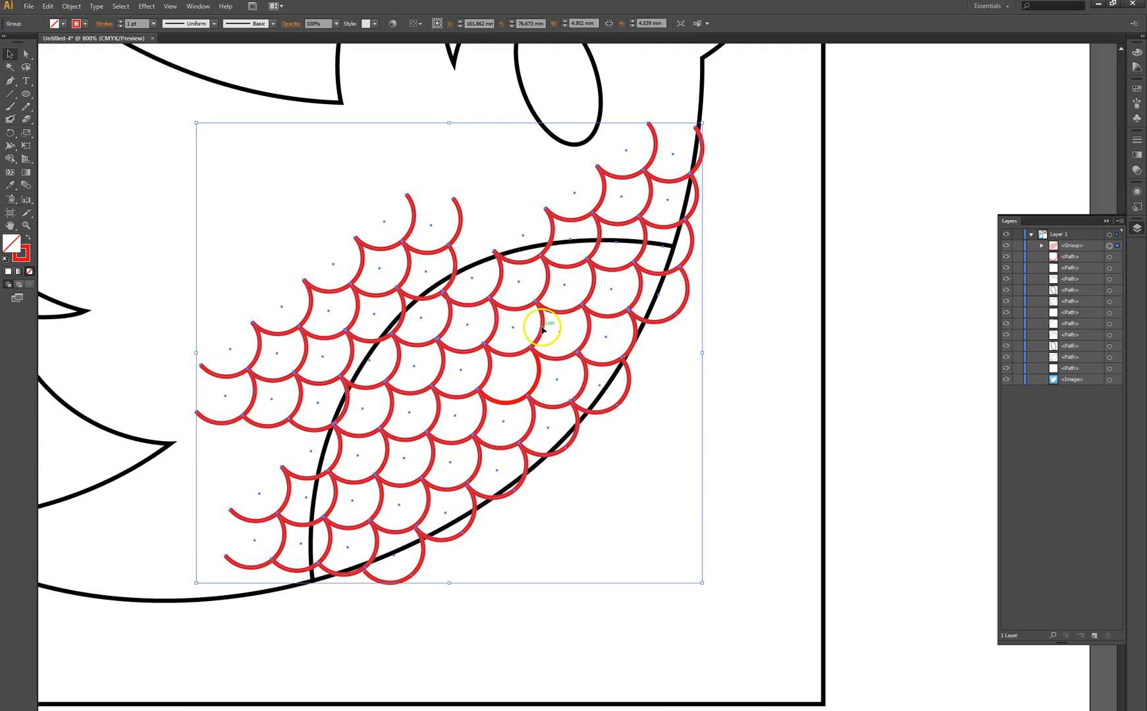
right_click(538, 366)
click(576, 431)
click(767, 405)
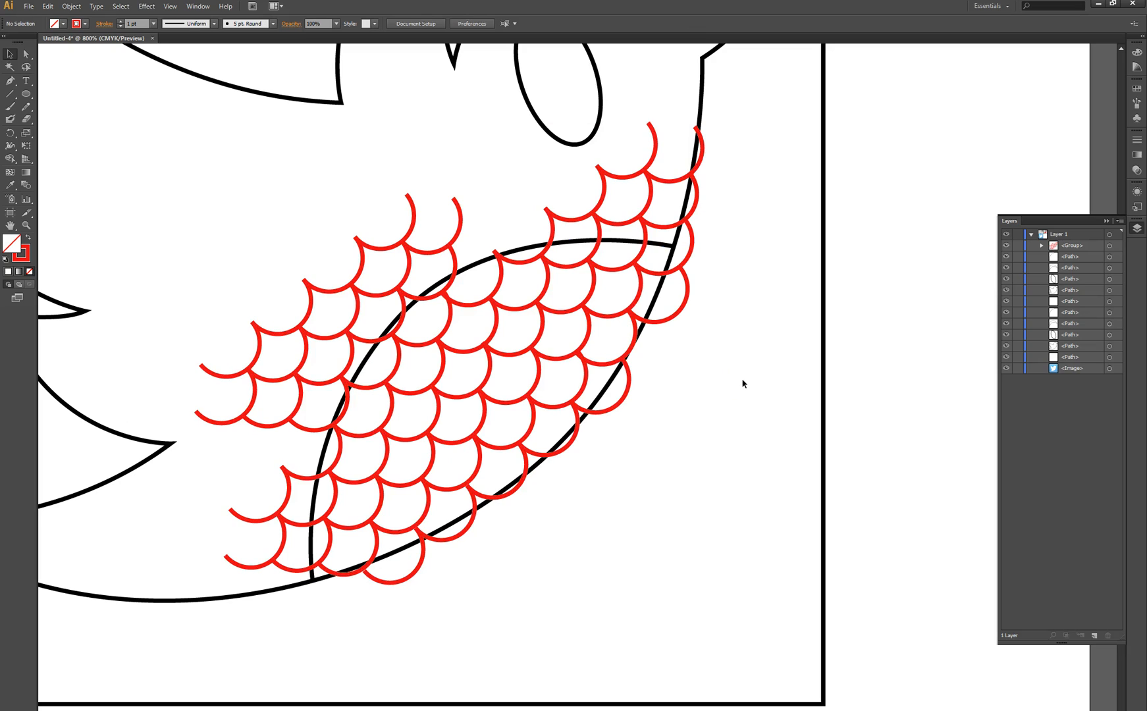
Step: Bring the curved belly line to the front of the red scale pattern and deselect it
click(471, 263)
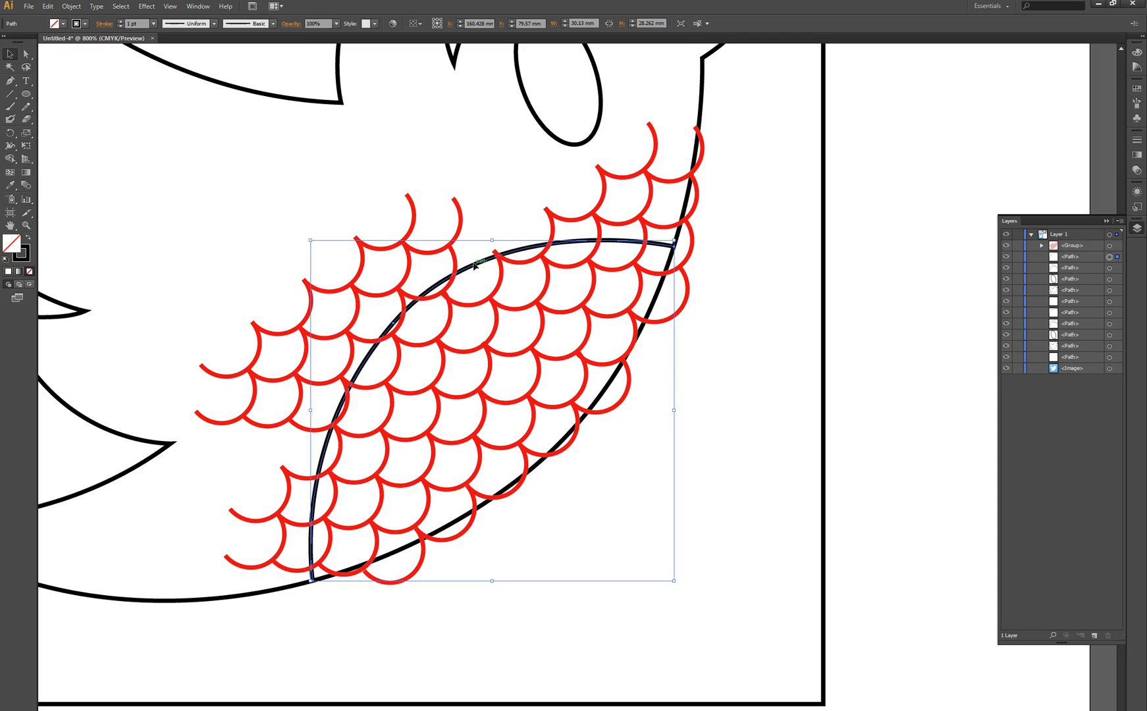
right_click(474, 265)
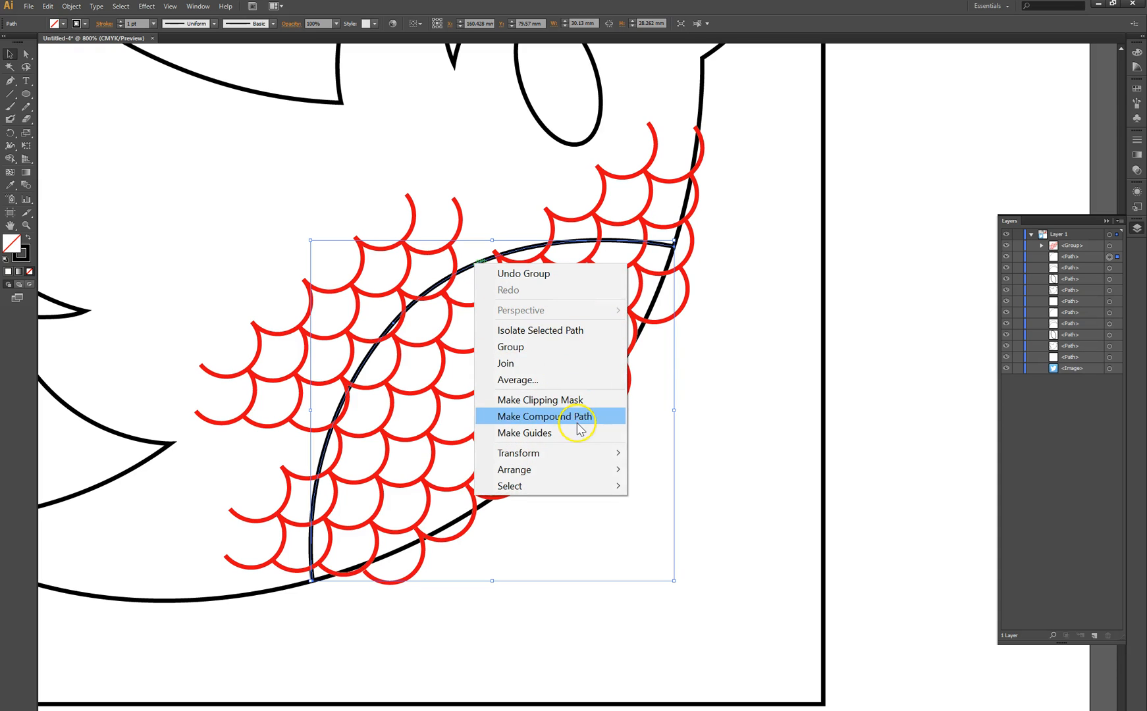
mouse_move(492, 470)
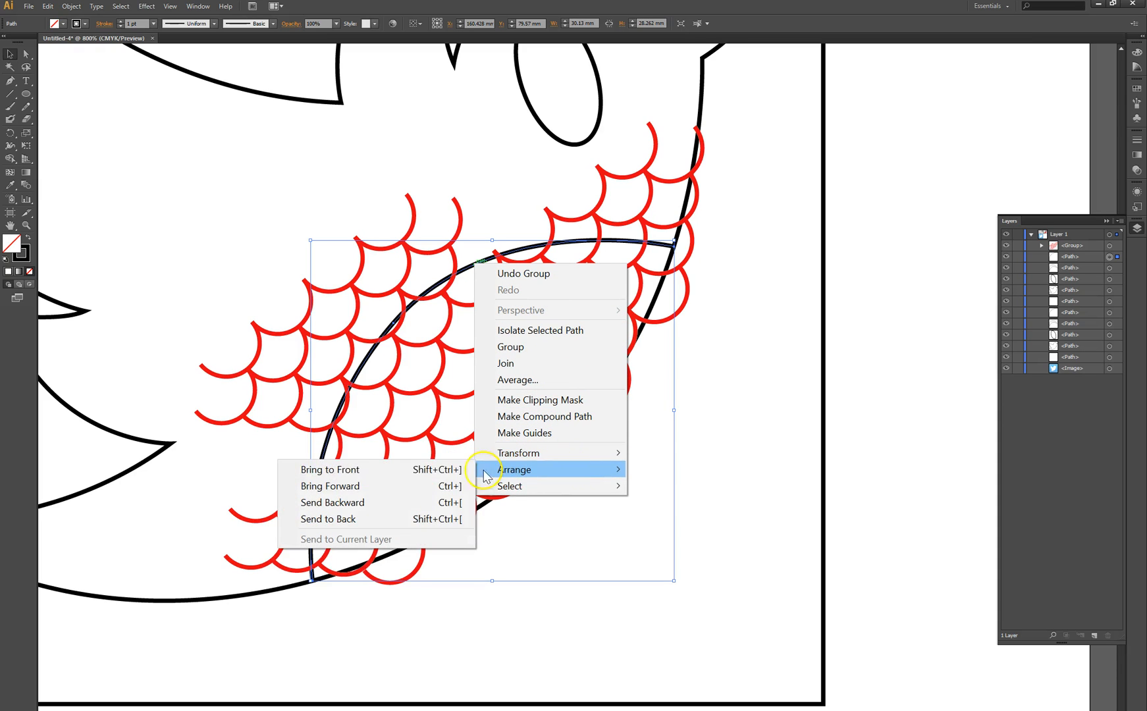
click(329, 470)
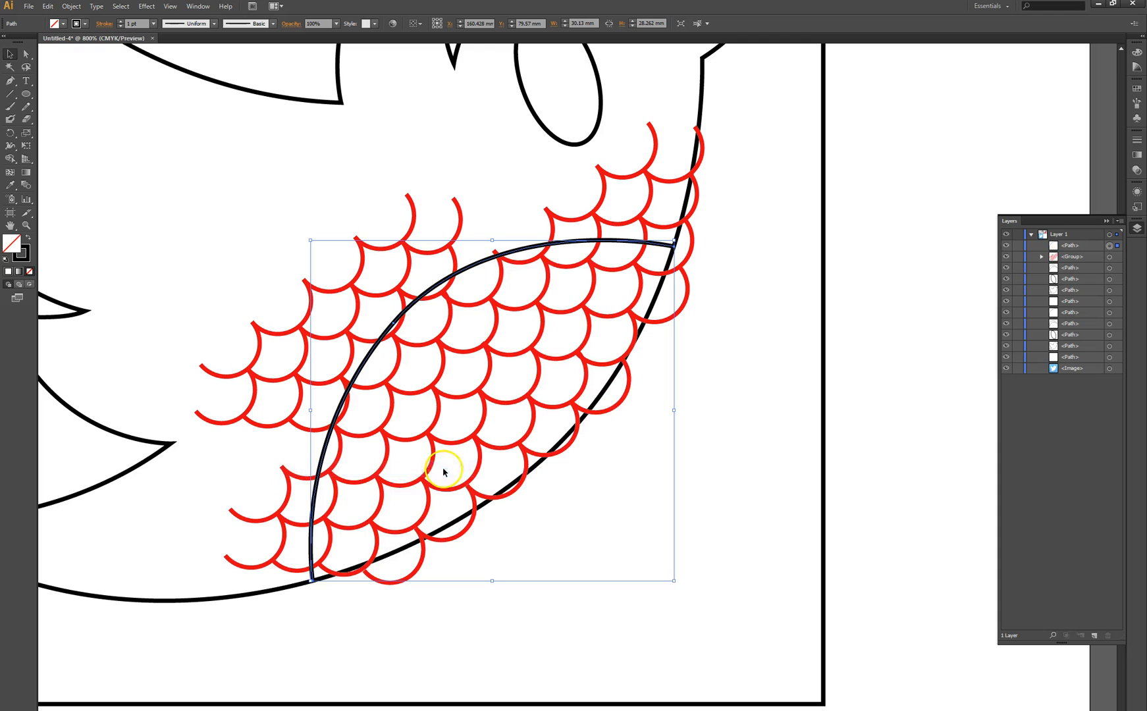
click(762, 325)
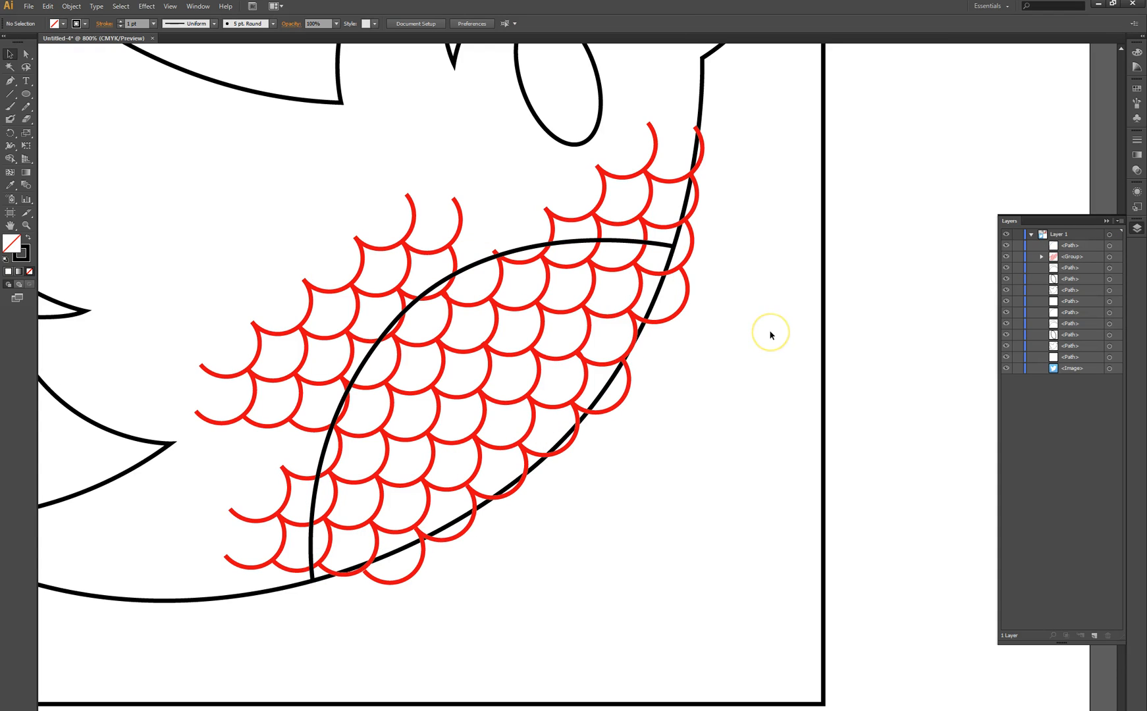
click(10, 80)
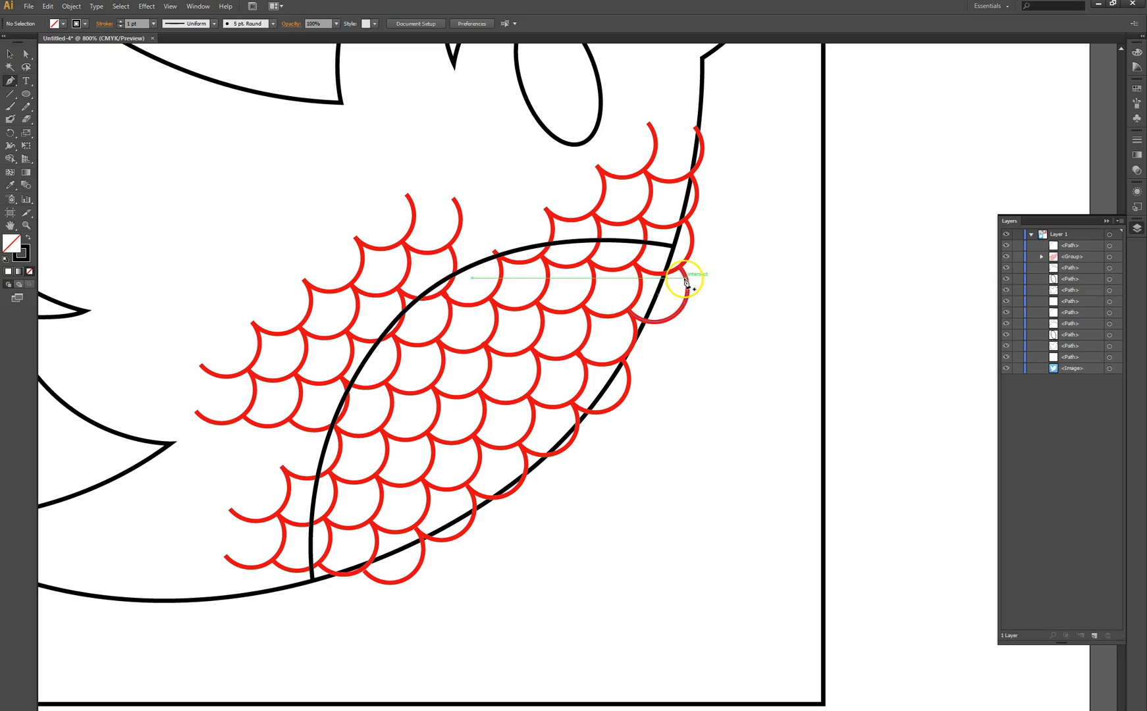
click(673, 247)
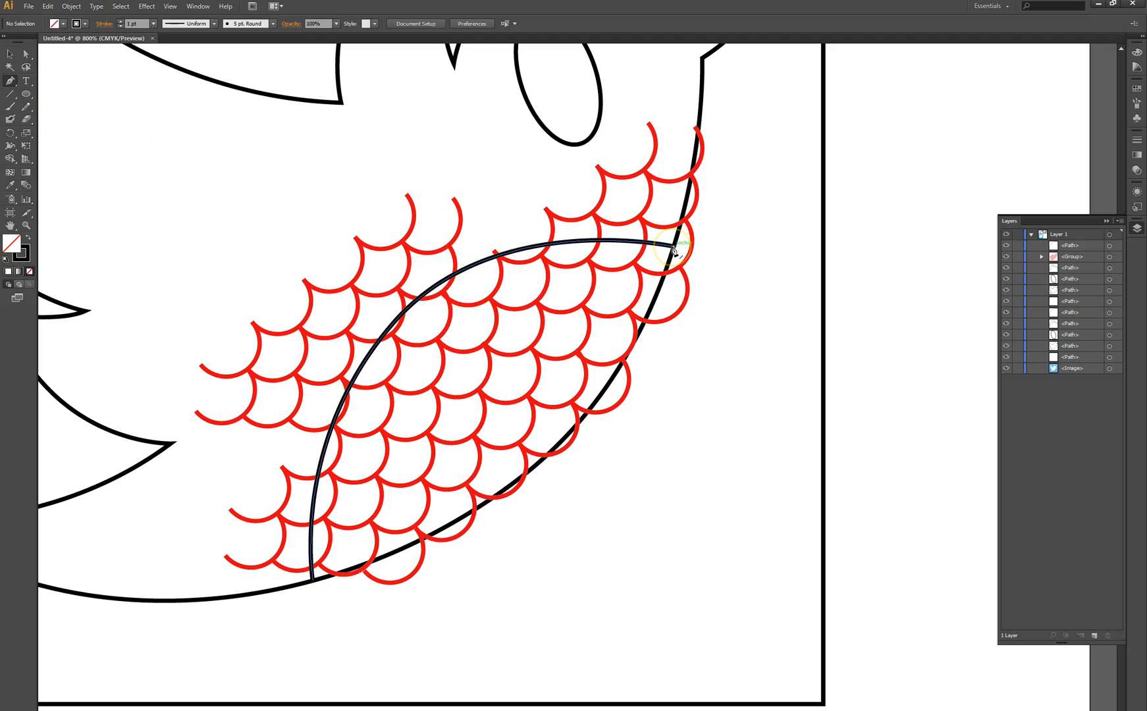
click(11, 54)
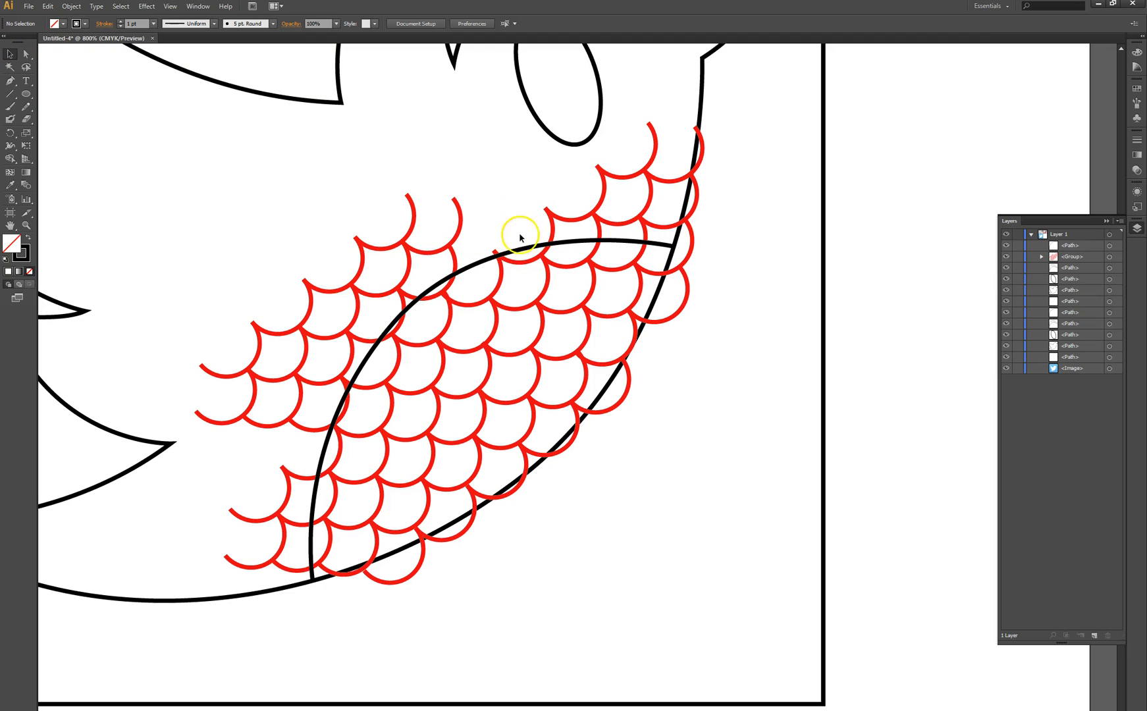
drag(481, 259, 704, 384)
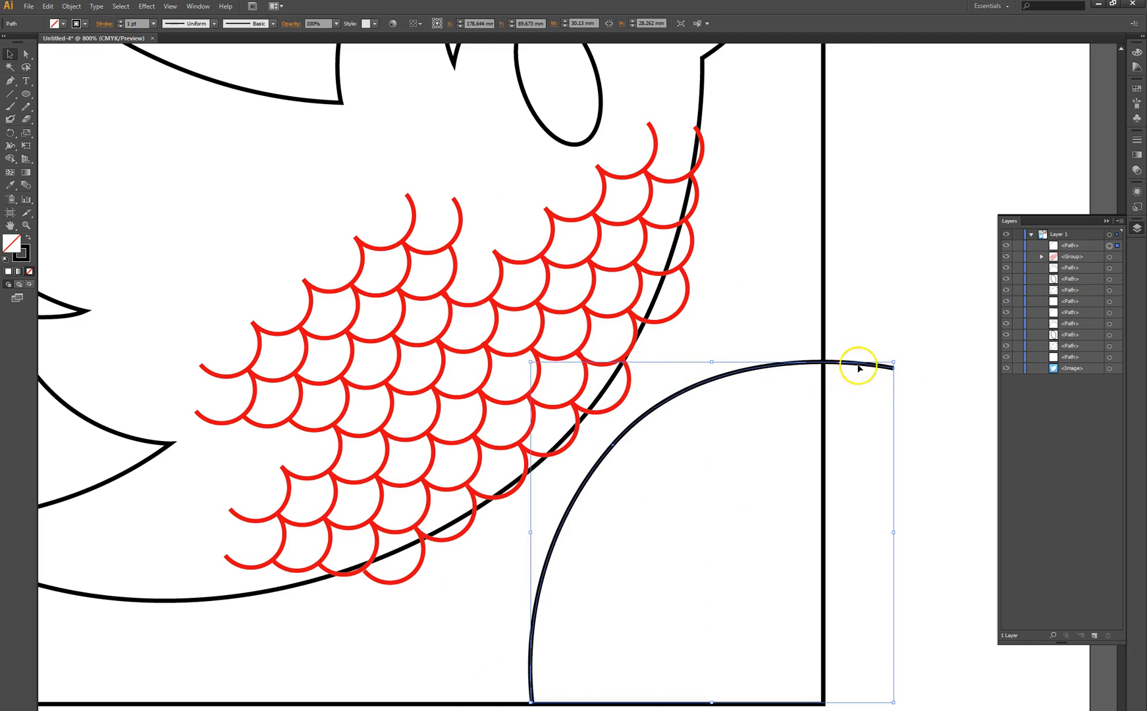
drag(597, 469, 626, 442)
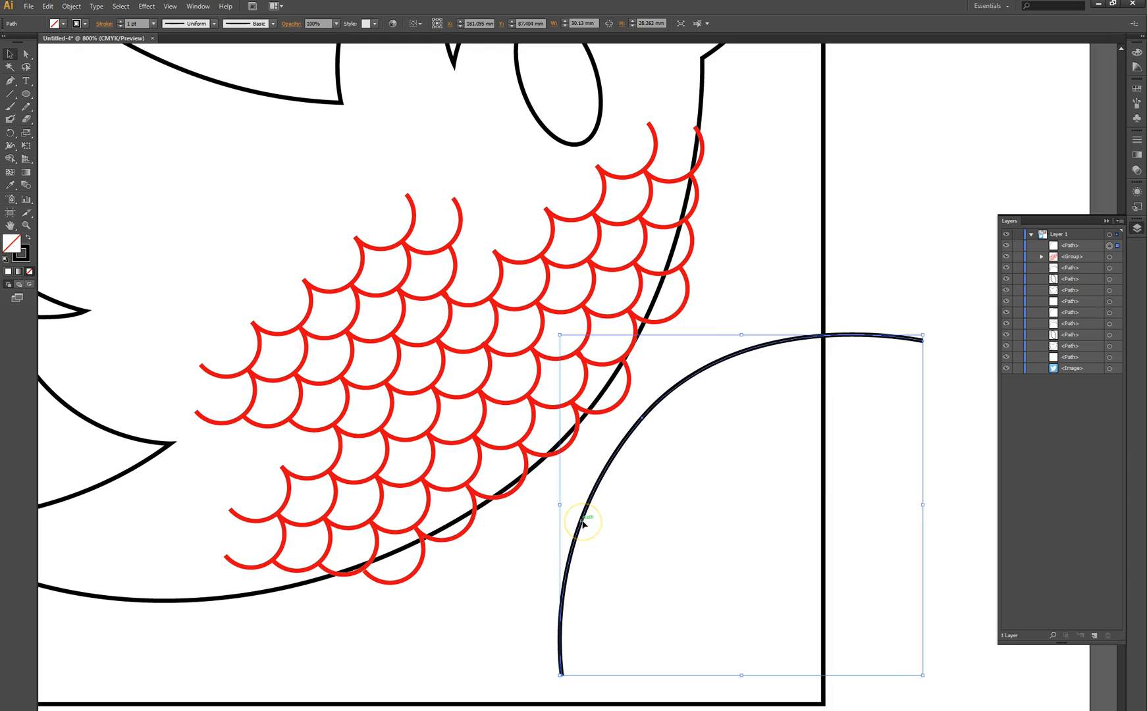
key(ctrl+z)
key(ctrl+z)
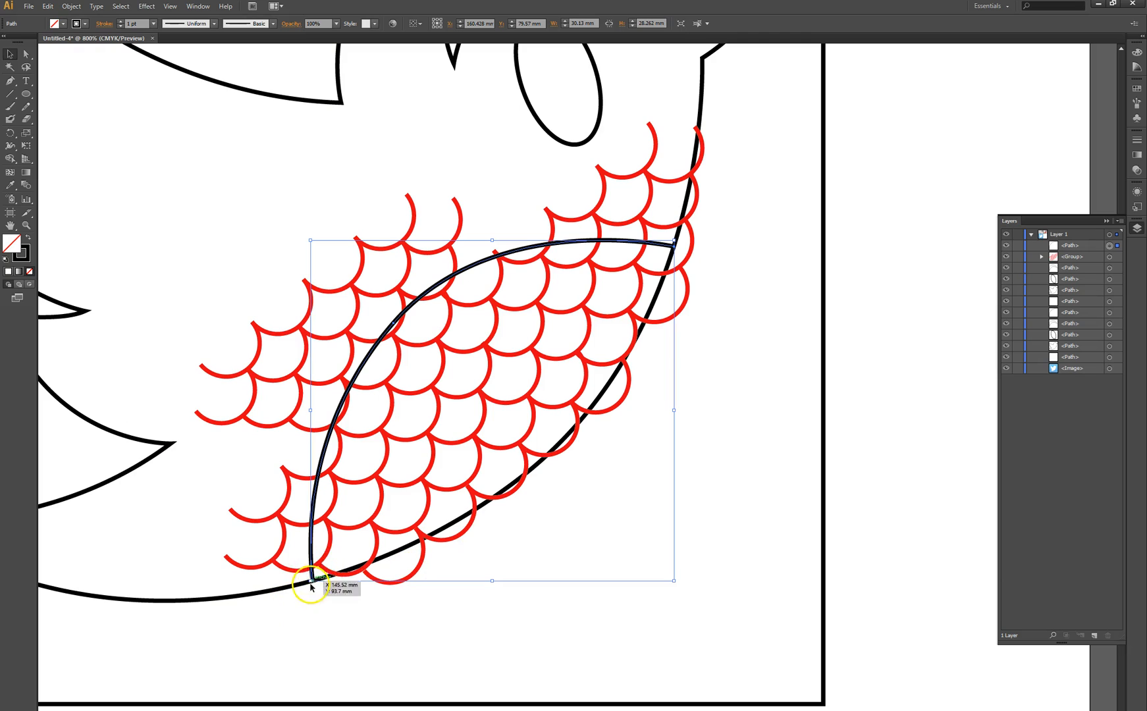
Step: Extend the curved belly line with the Pen tool along the bird's lower outline into a closed shape and deselect it
click(10, 80)
click(312, 581)
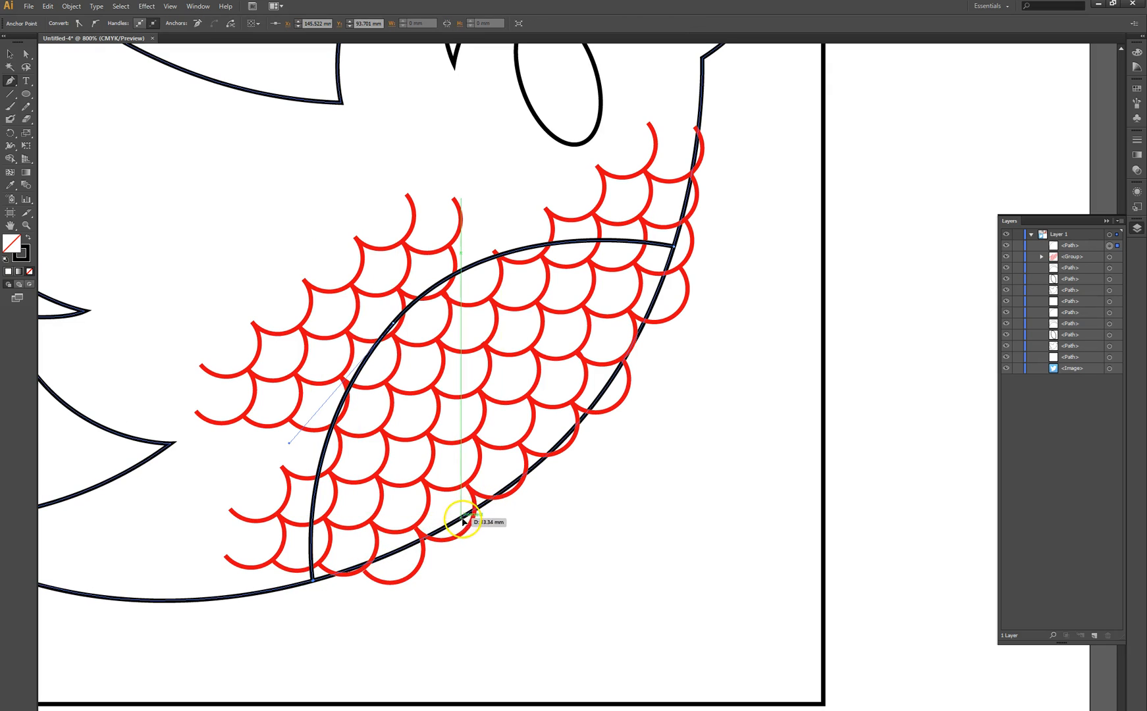
click(488, 503)
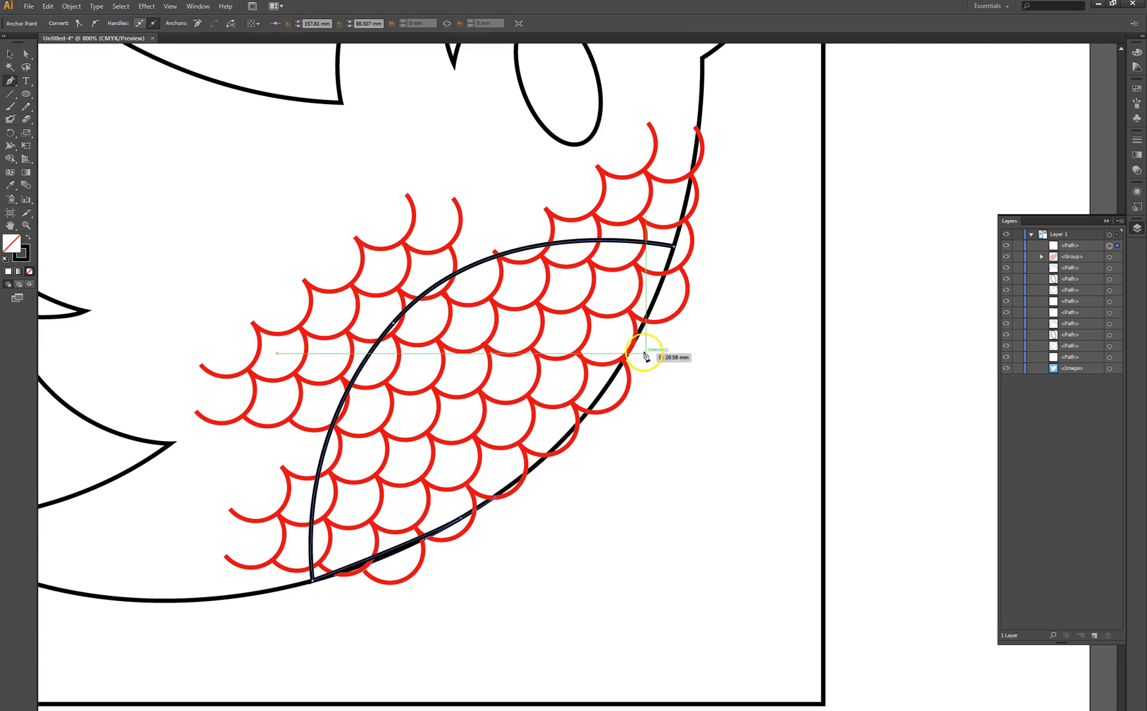
drag(642, 334, 685, 233)
click(673, 247)
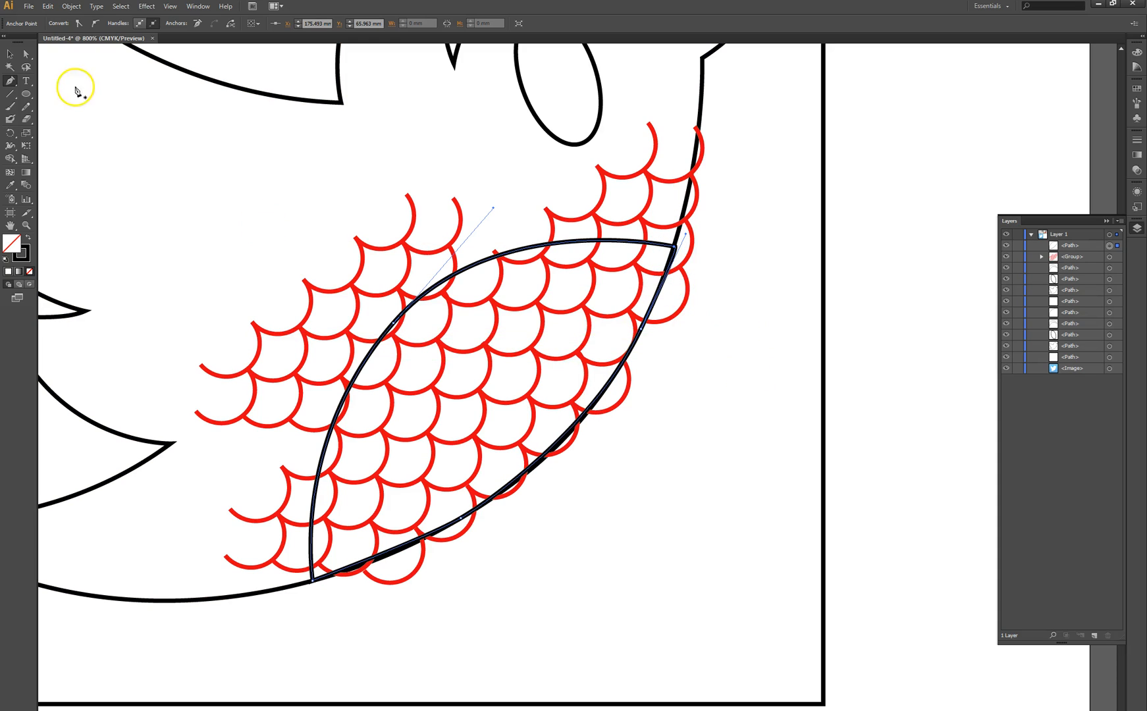
click(10, 54)
click(755, 343)
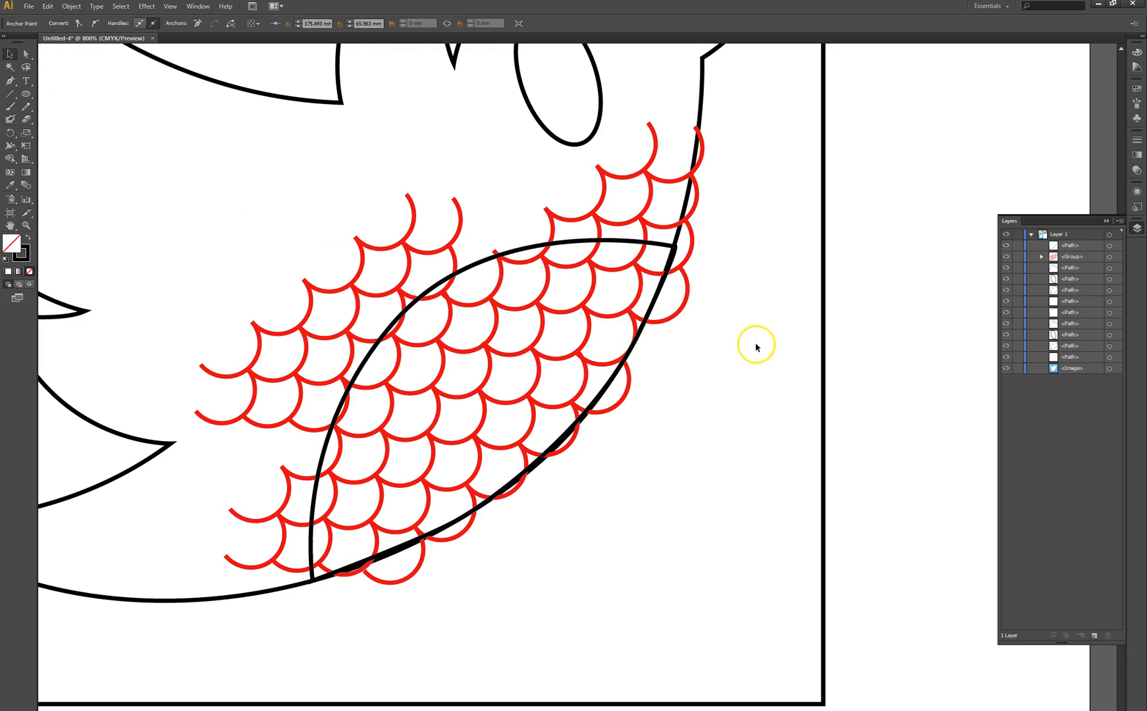
drag(497, 257, 722, 386)
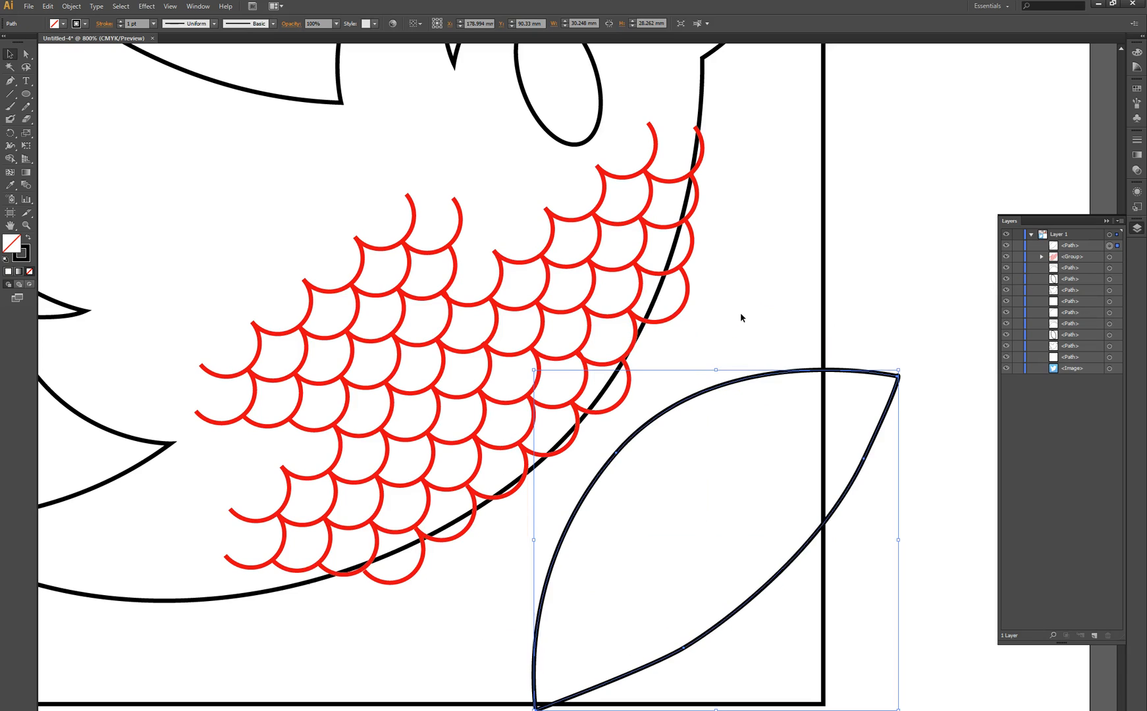
key(ctrl+z)
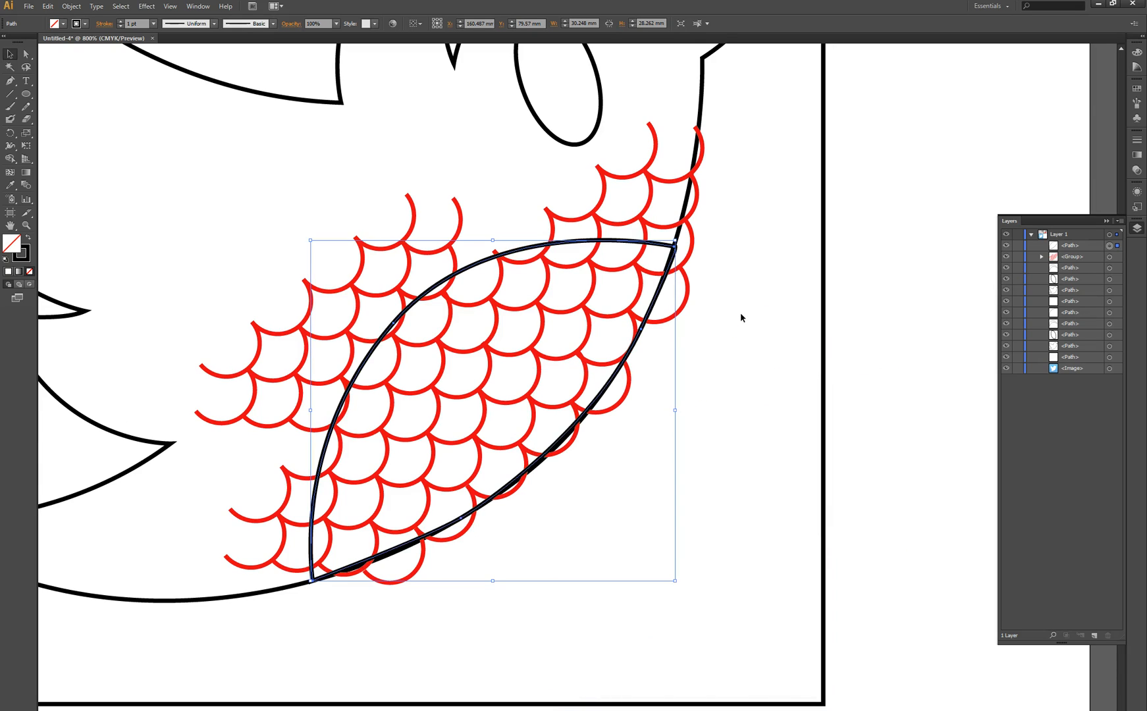
click(741, 314)
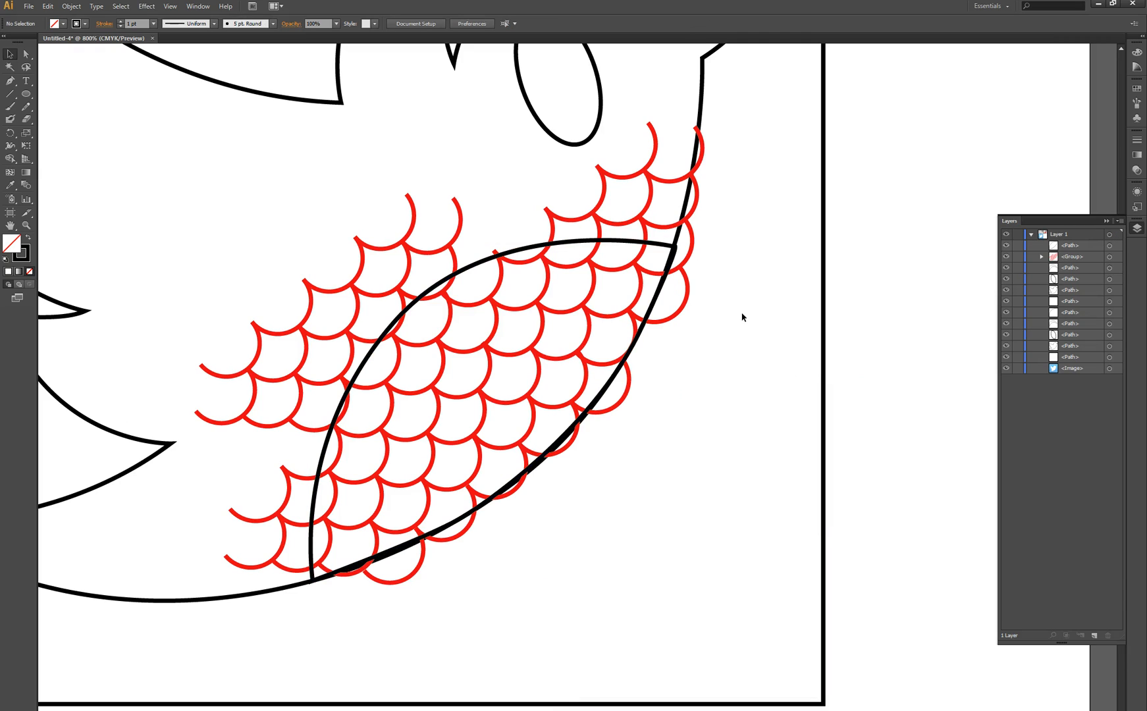
Step: Make a clipping mask from the closed belly shape and the red scale group, then deselect the result
click(461, 230)
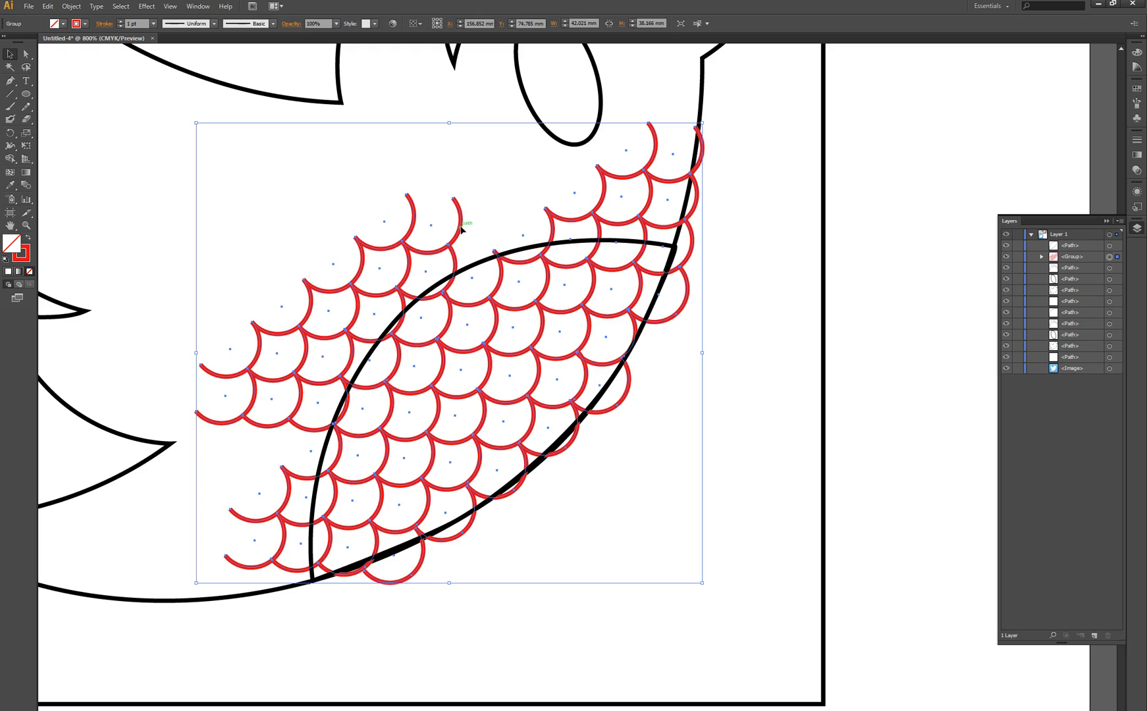
shift+click(473, 259)
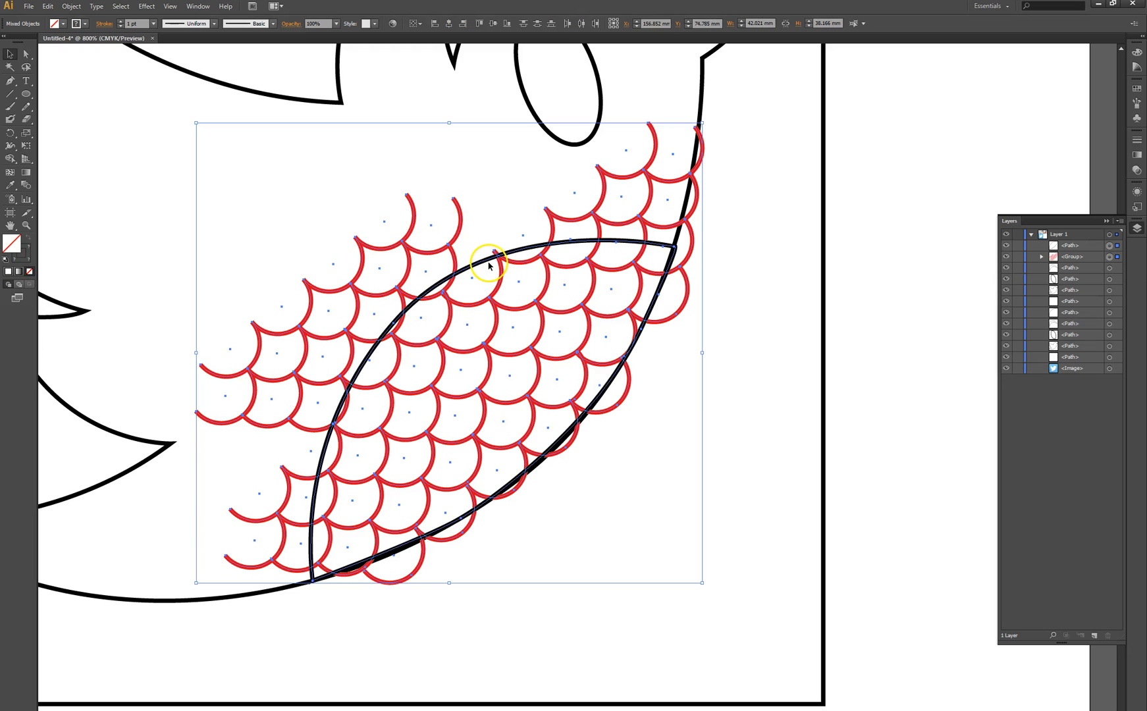
right_click(490, 261)
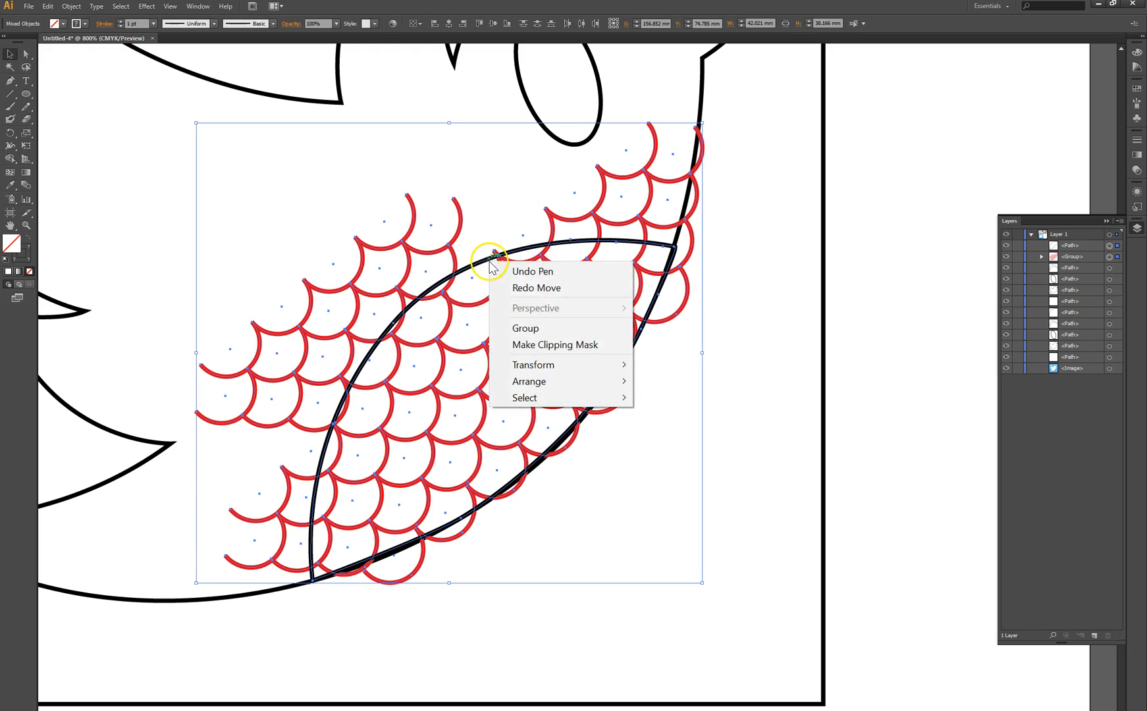
click(549, 344)
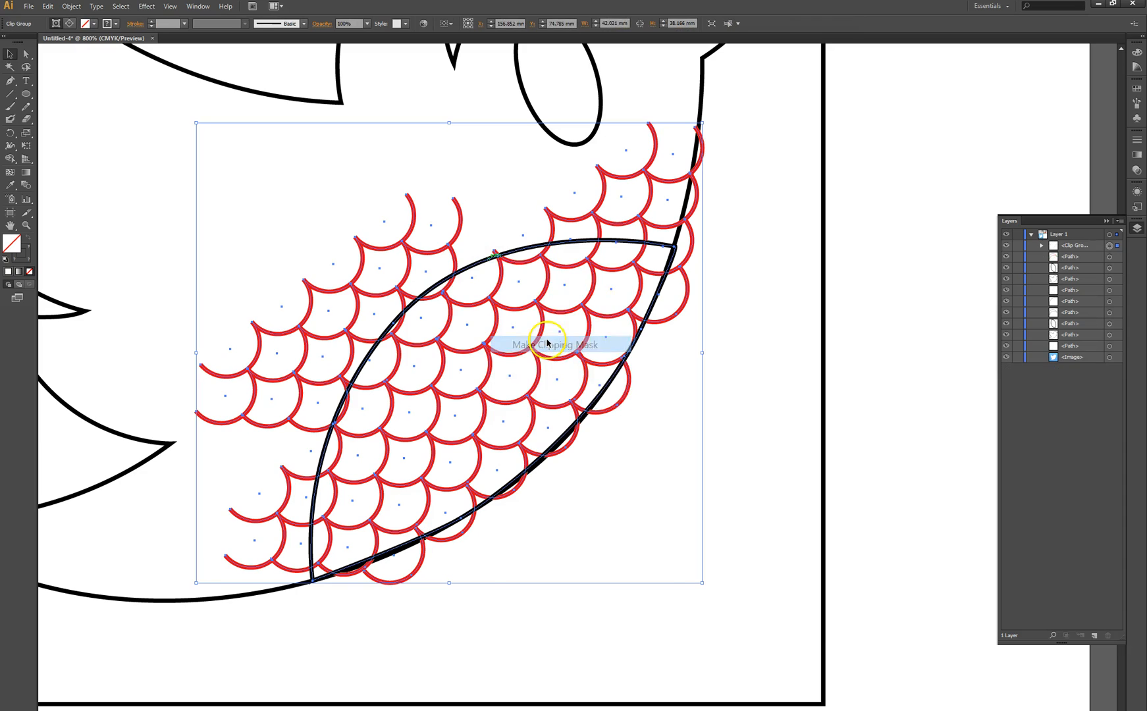
click(756, 307)
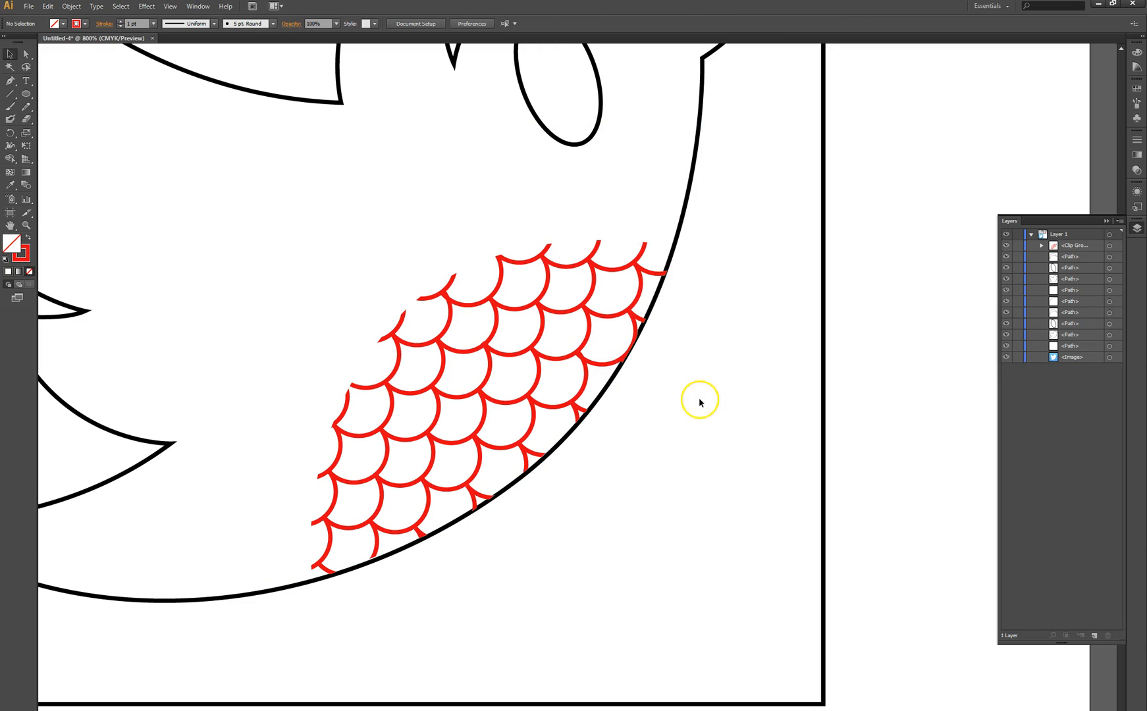
Step: Examine the clipped scale pattern on the copied bird's belly within the whole drawing
key(ctrl+minus)
key(ctrl+minus)
drag(520, 397, 635, 415)
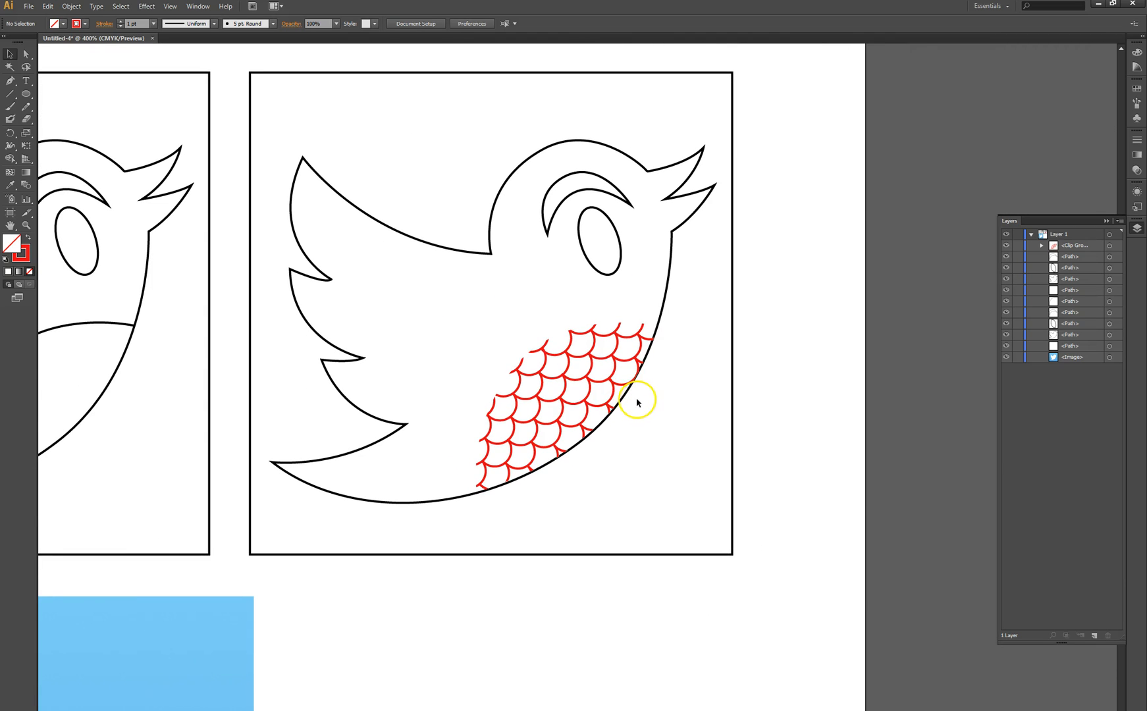
ctrl+alt+click(637, 399)
drag(532, 364, 656, 396)
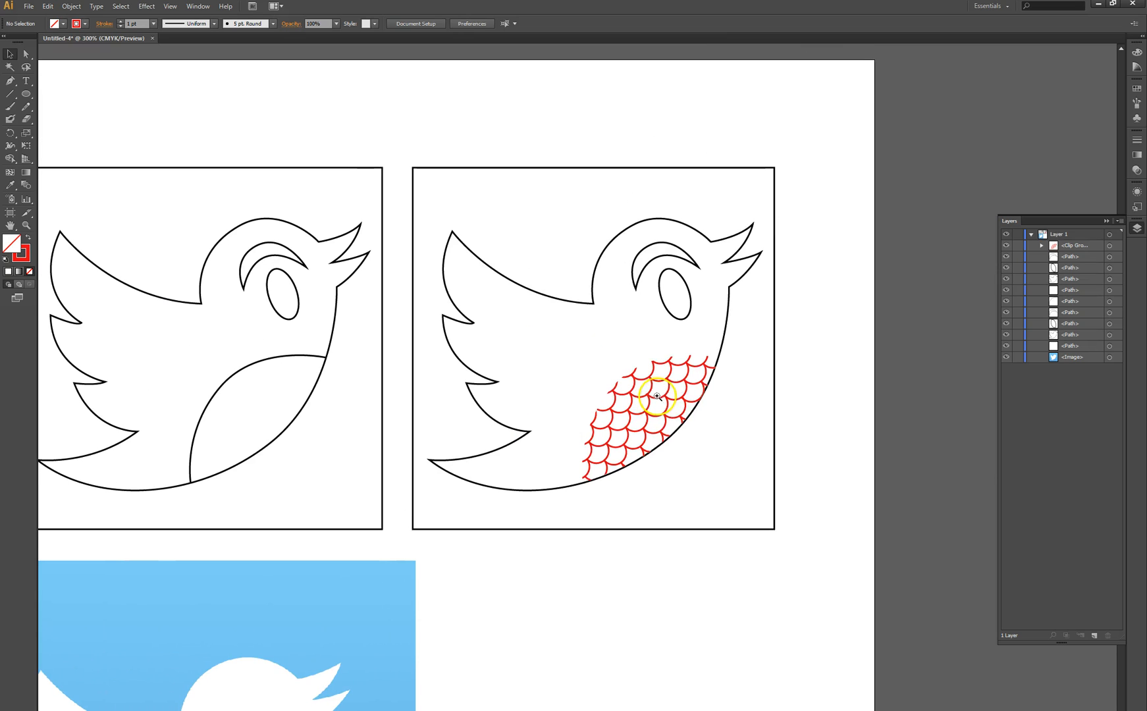
ctrl+click(663, 387)
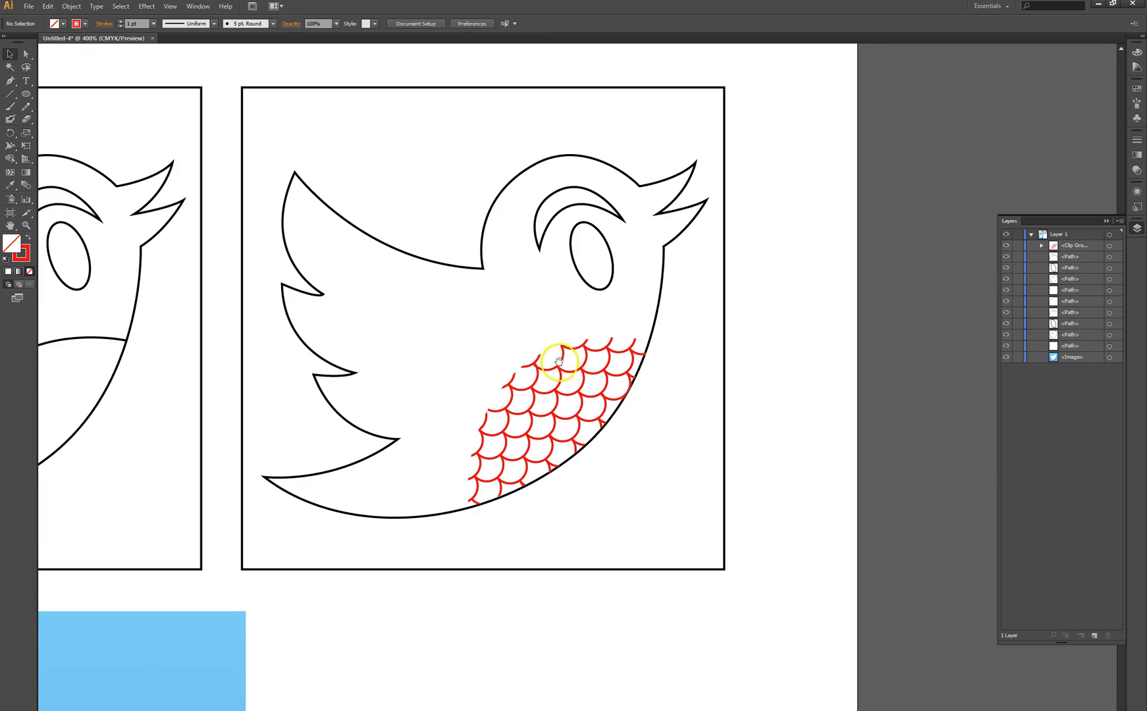
drag(558, 361, 592, 368)
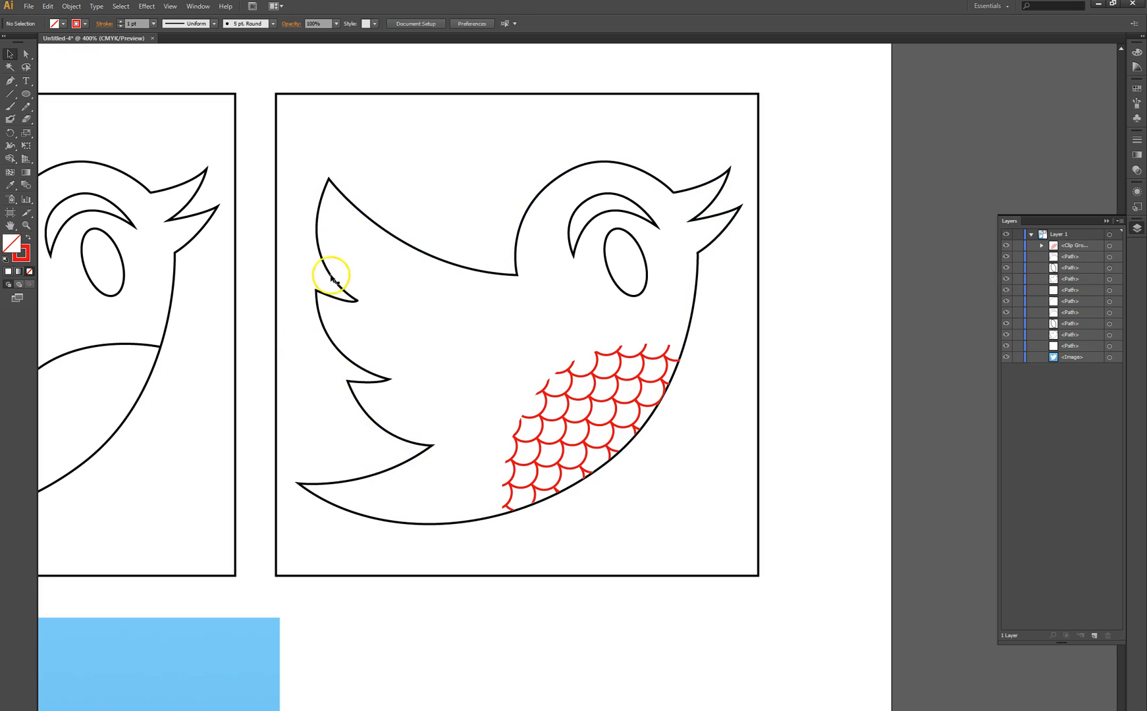
Step: Delete the curved belly line from the original bird without scales
drag(340, 378, 685, 387)
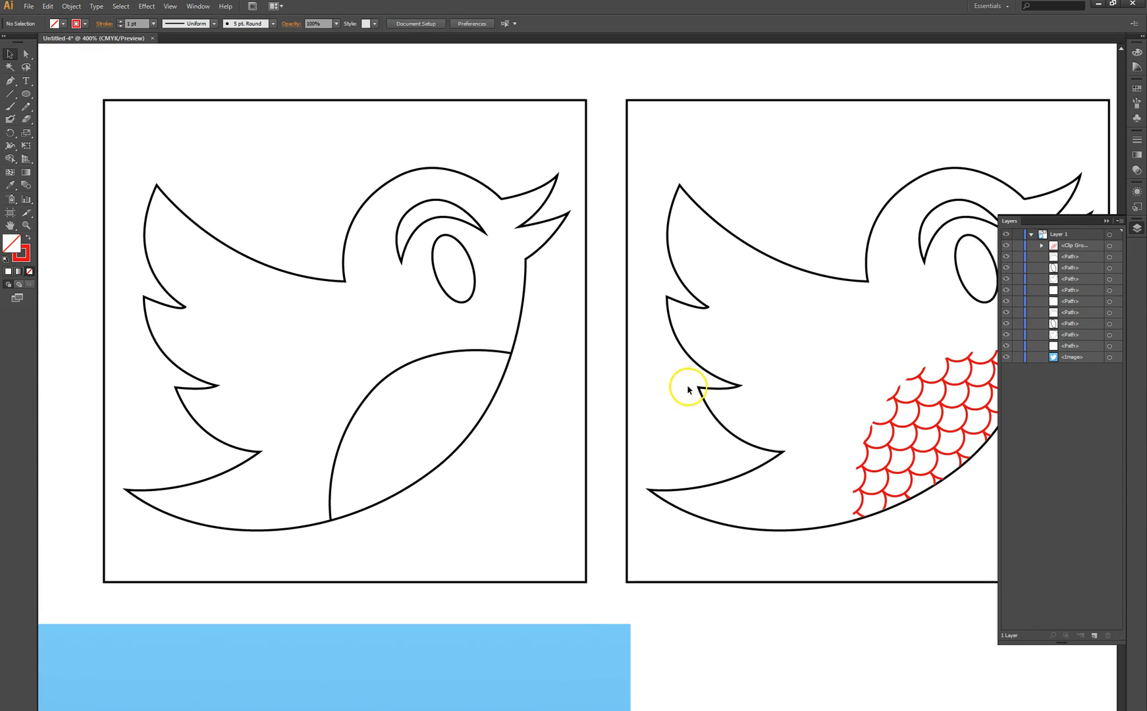
click(451, 355)
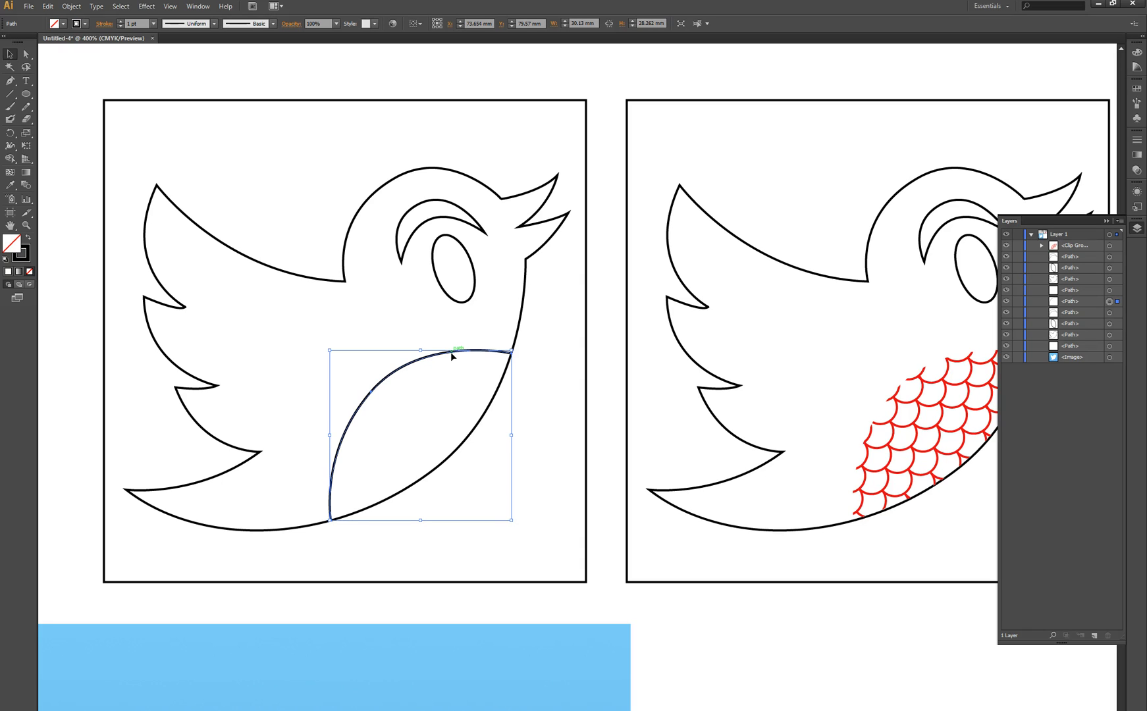
key(Delete)
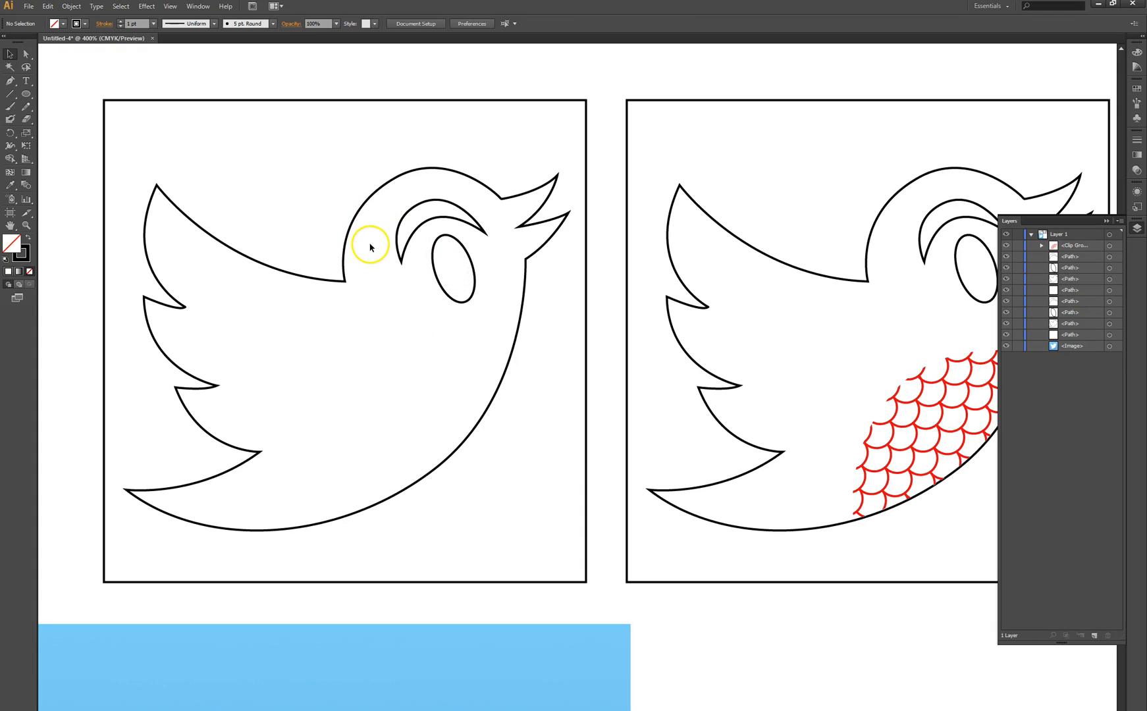
Step: Start saving the drawing as an Adobe Illustrator file and browse to the Libraries location
ctrl+alt+click(436, 348)
drag(557, 352, 360, 356)
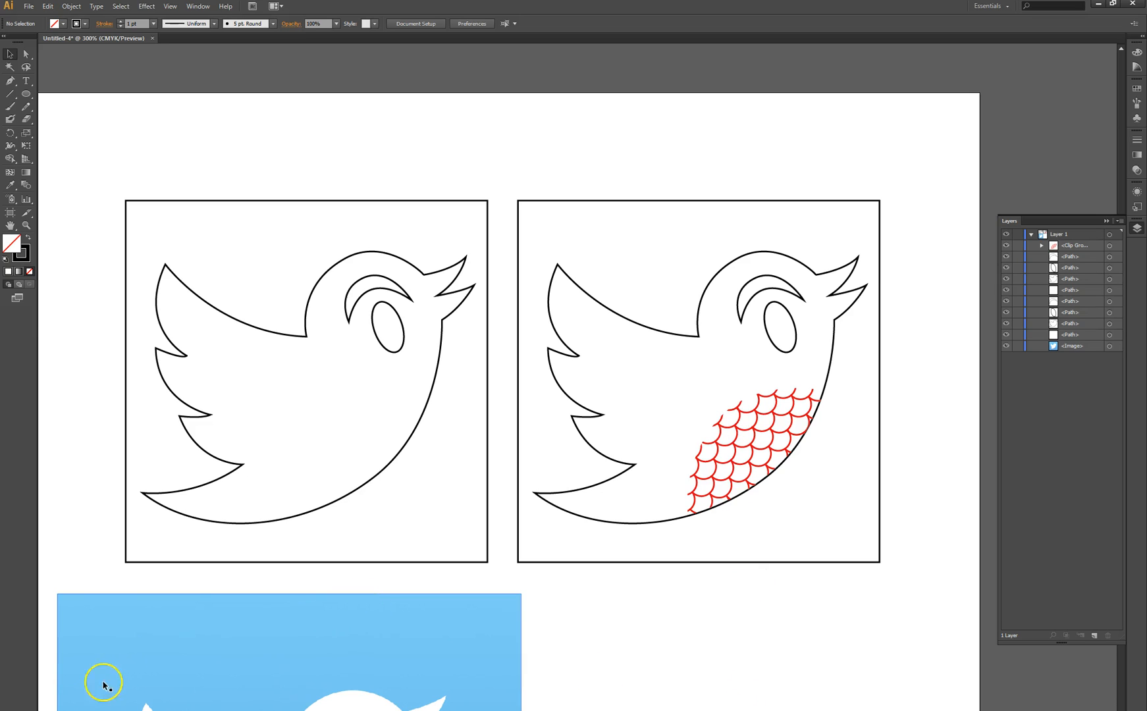
click(33, 13)
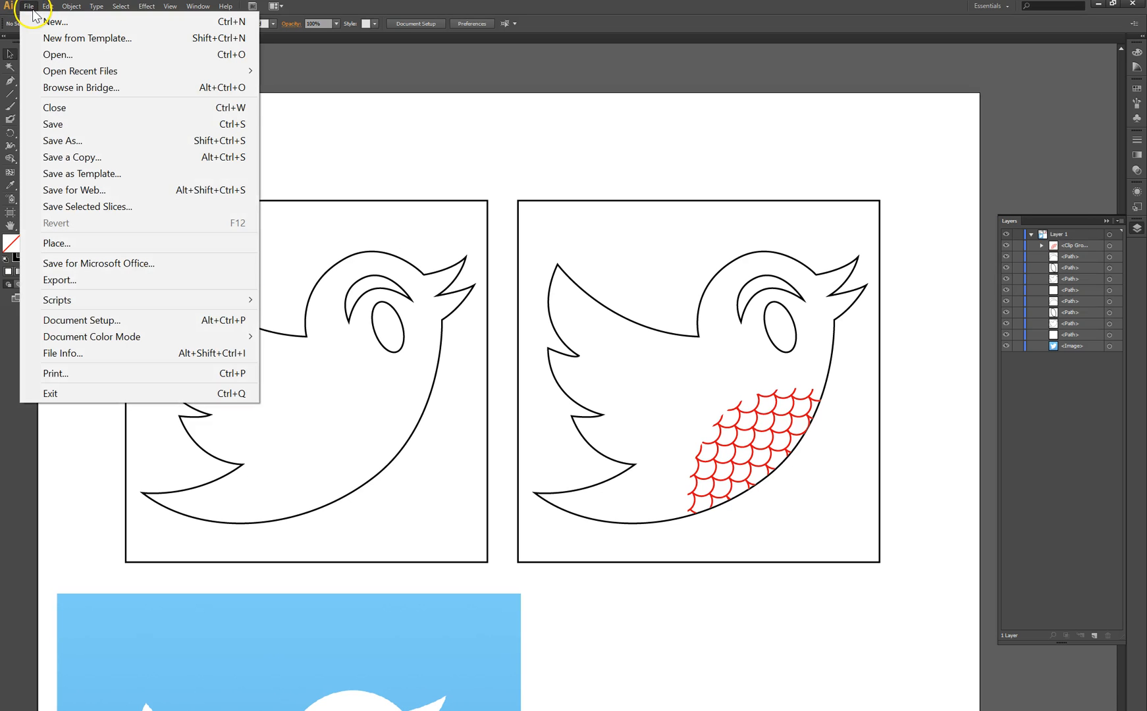
click(113, 123)
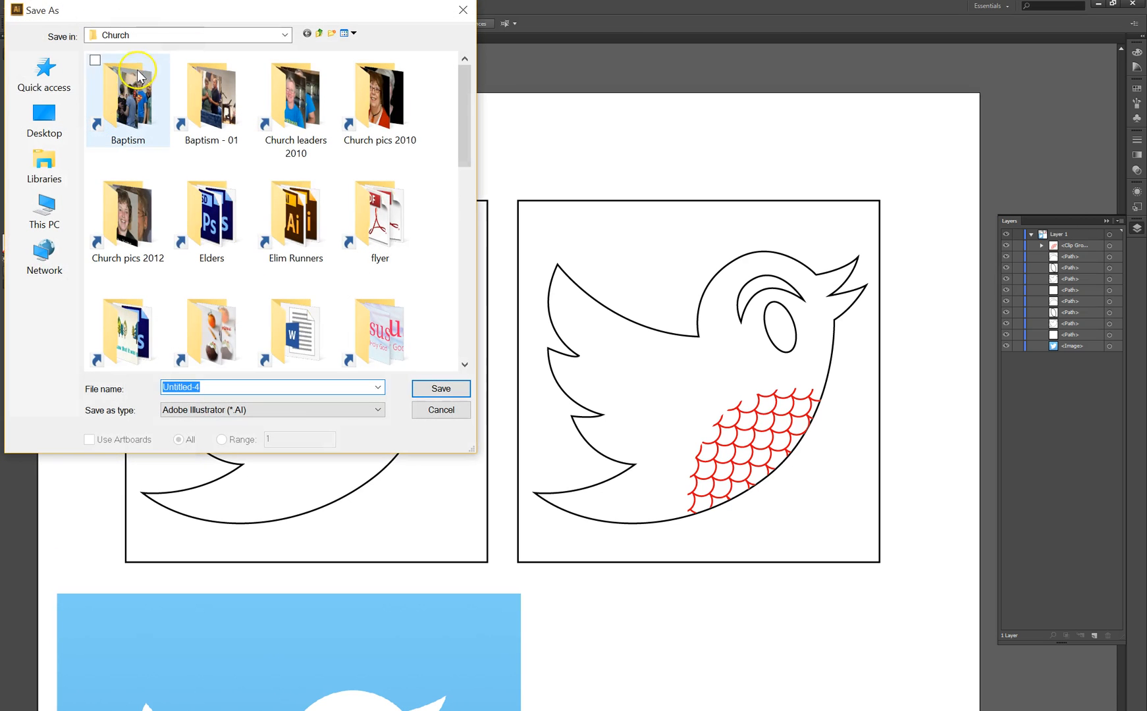
click(43, 166)
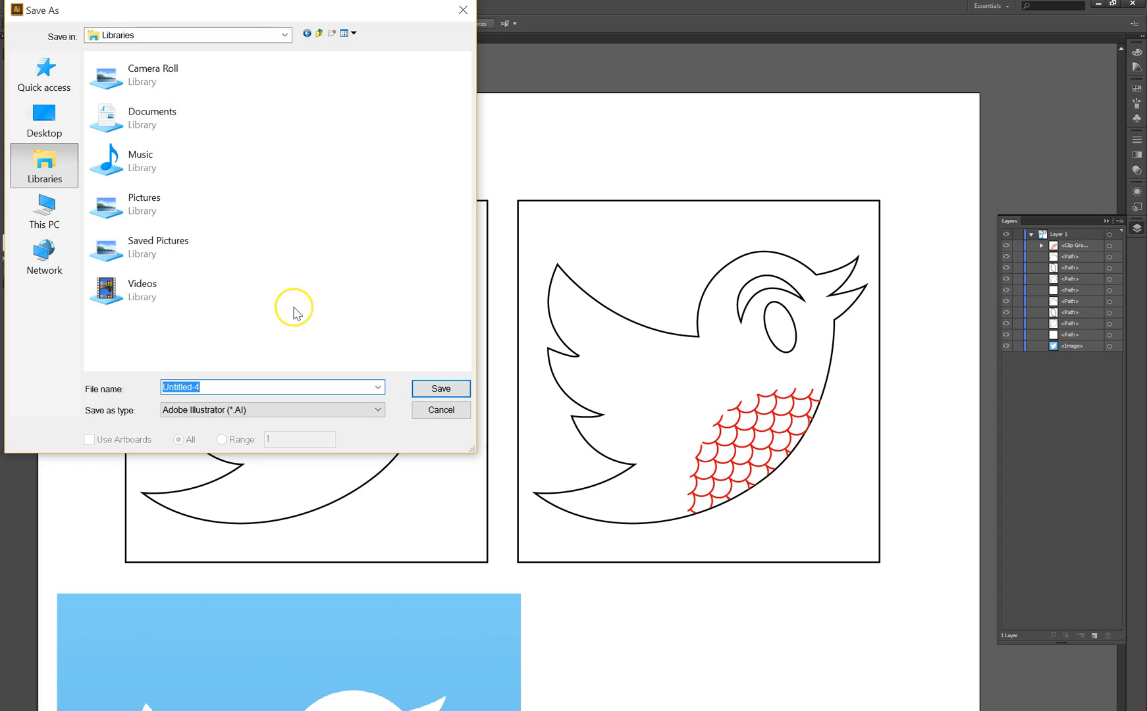